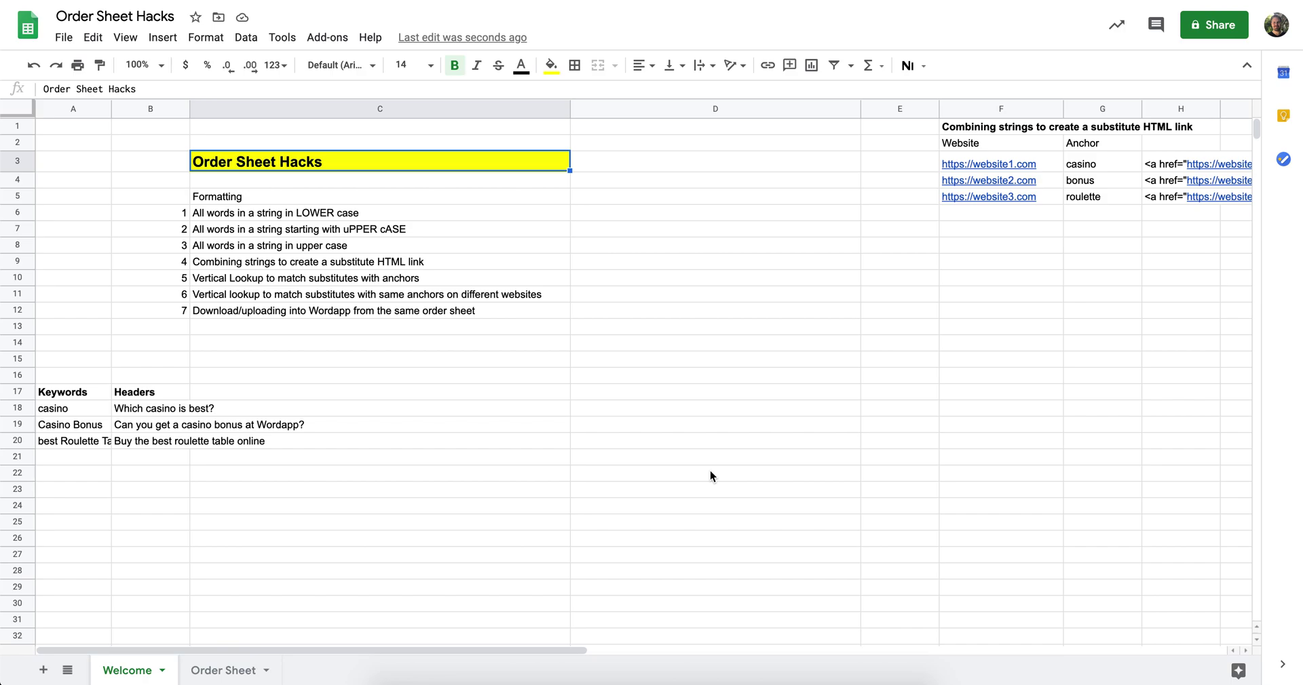
Enter a LOWER formula in D6 that converts the text in C6 to lowercase.
click(591, 216)
text(=lower()
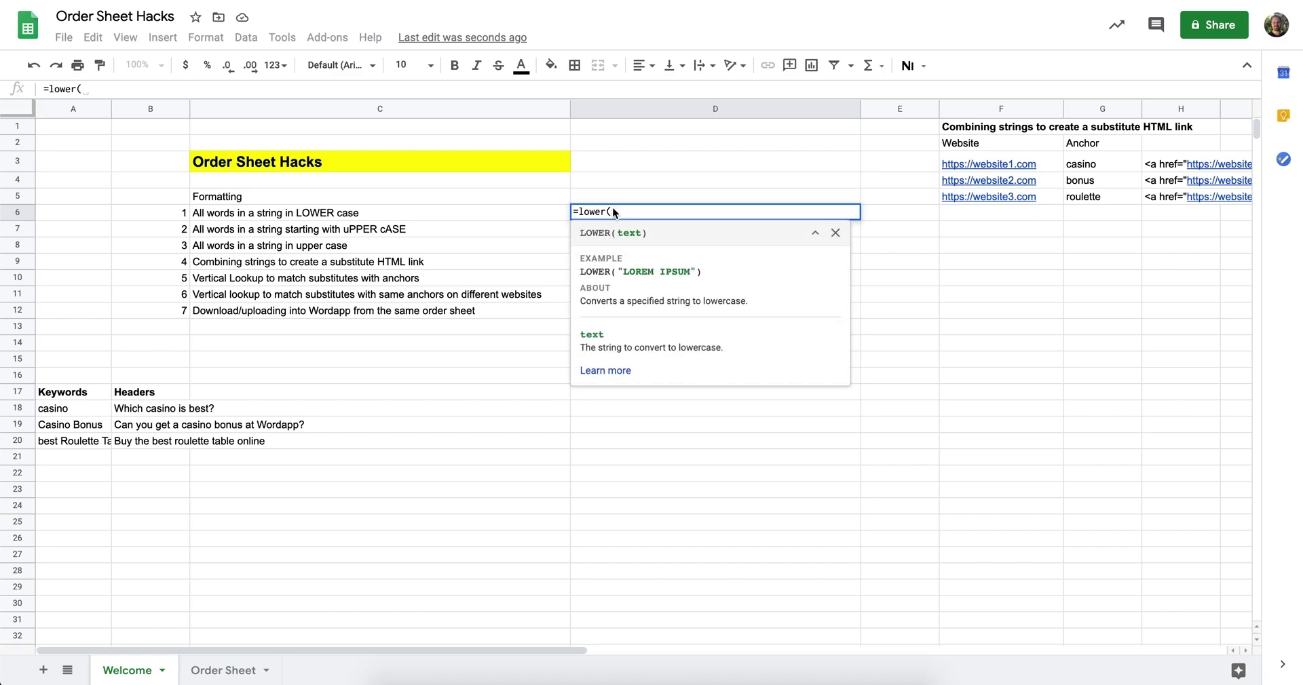
click(356, 215)
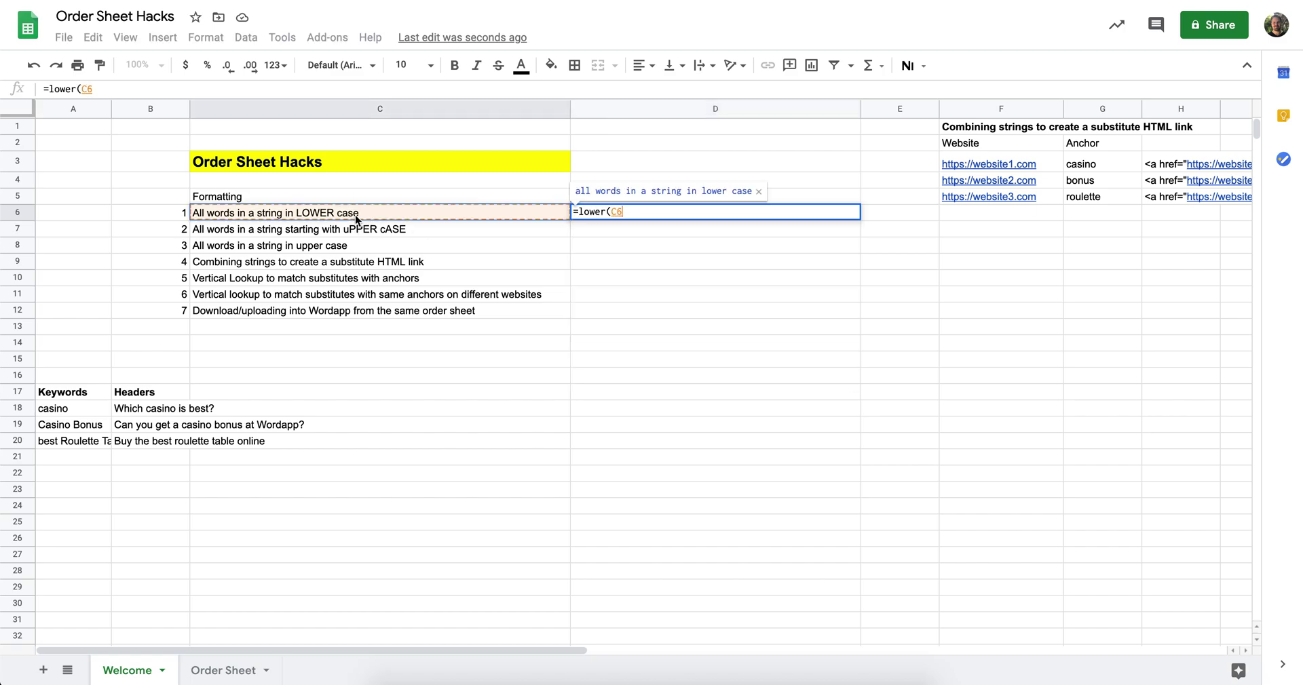
key(Return)
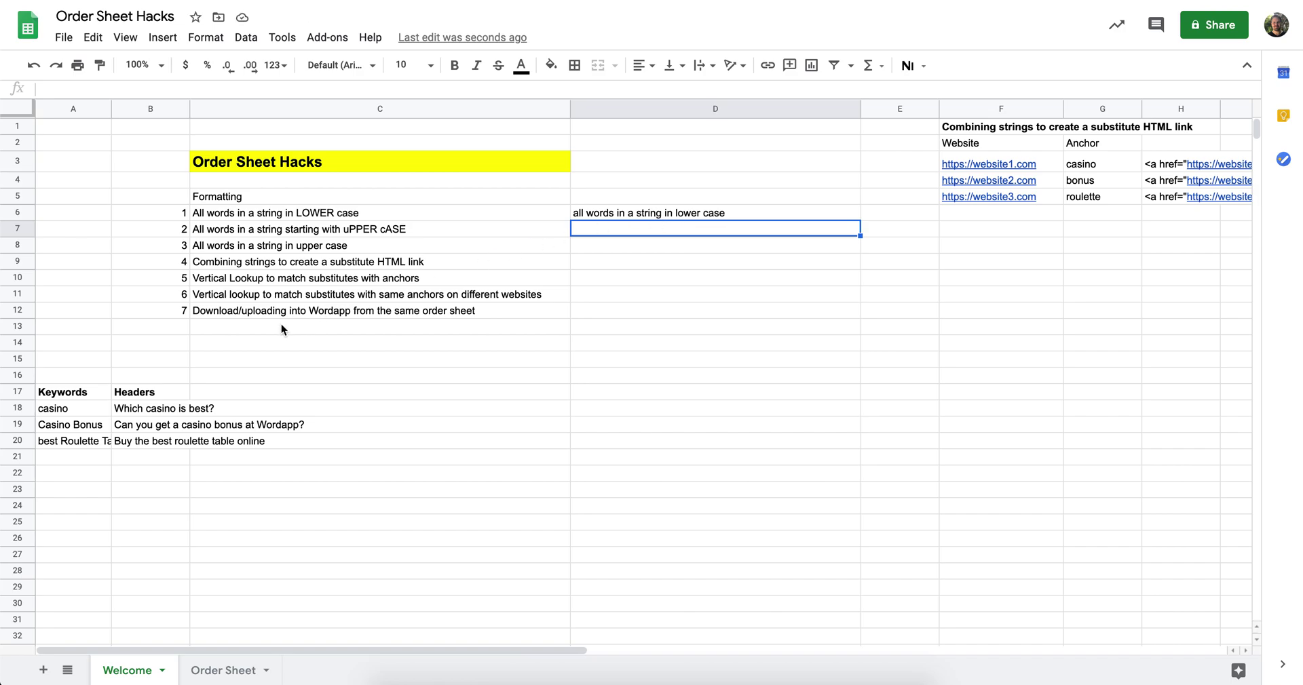
Copy the three keywords in A18:A20 into the Keyword (focus) column of the Order Sheet tab, starting at F5.
drag(83, 406, 60, 438)
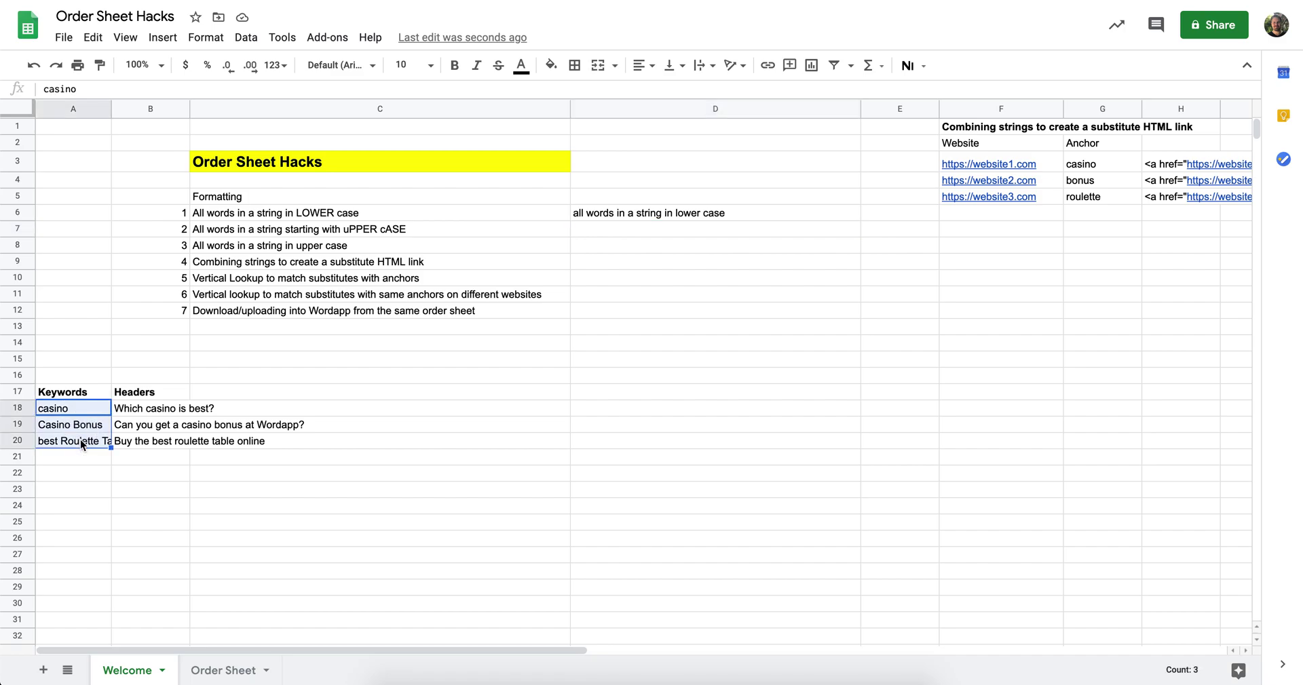
key(ctrl+c)
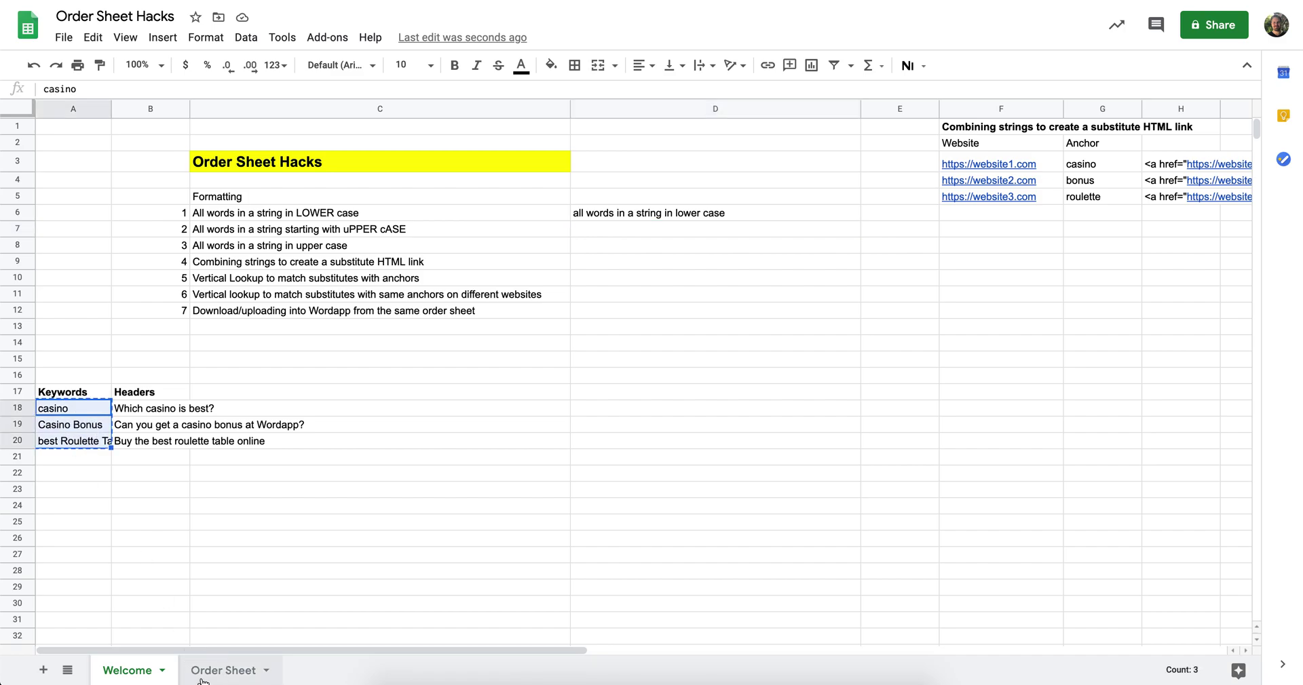
click(201, 680)
click(442, 191)
key(ctrl+v)
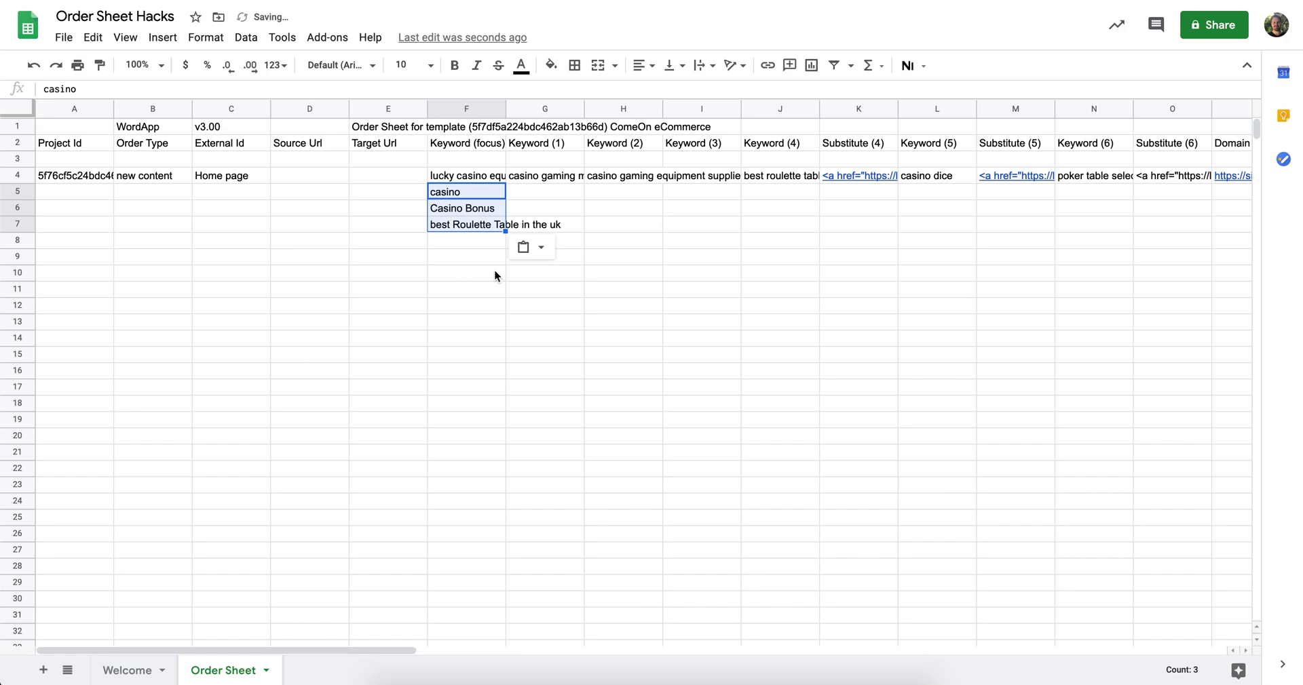
Enter =lower(F5) in G5 and copy the formula down through G8.
click(539, 194)
text(=lower()
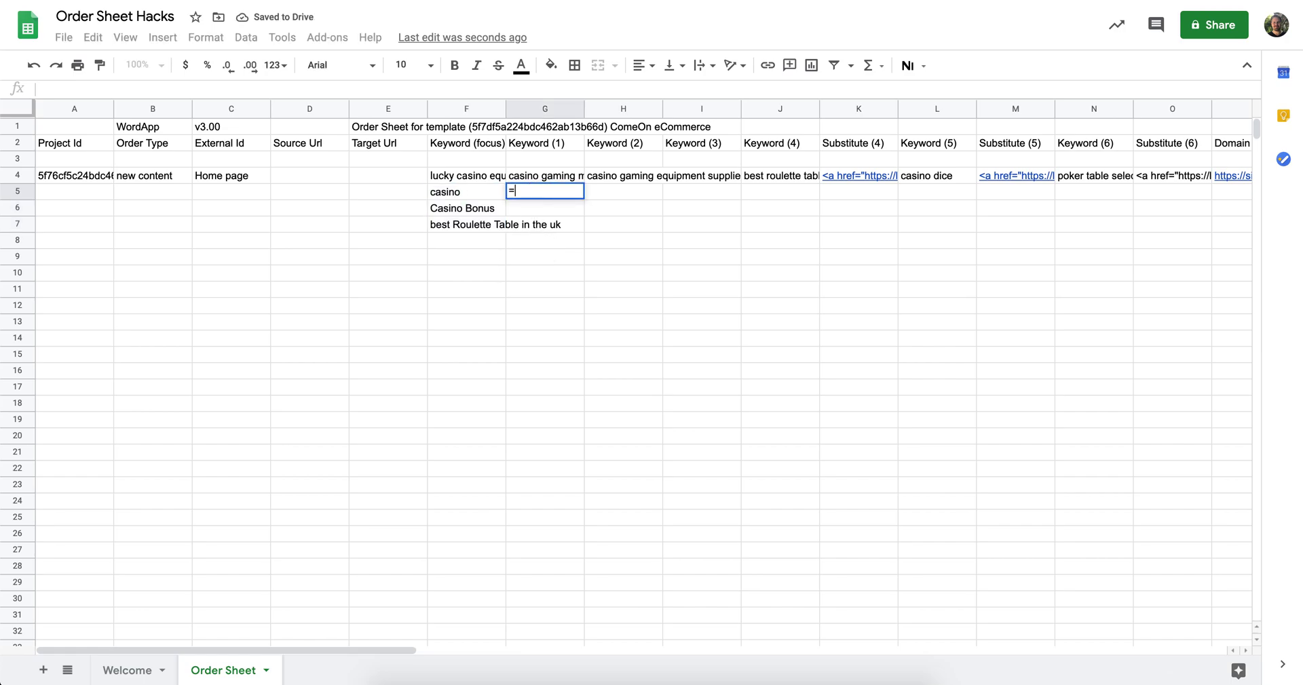
click(488, 194)
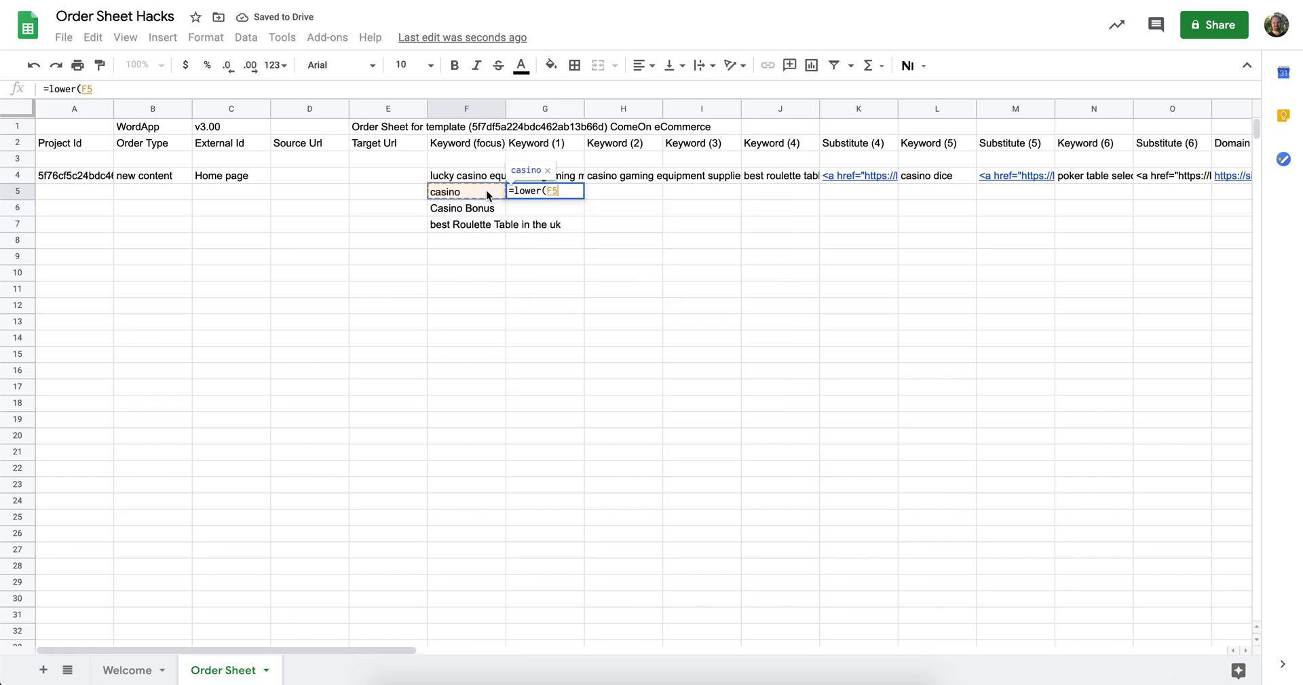
key(Return)
click(552, 196)
drag(584, 197, 575, 239)
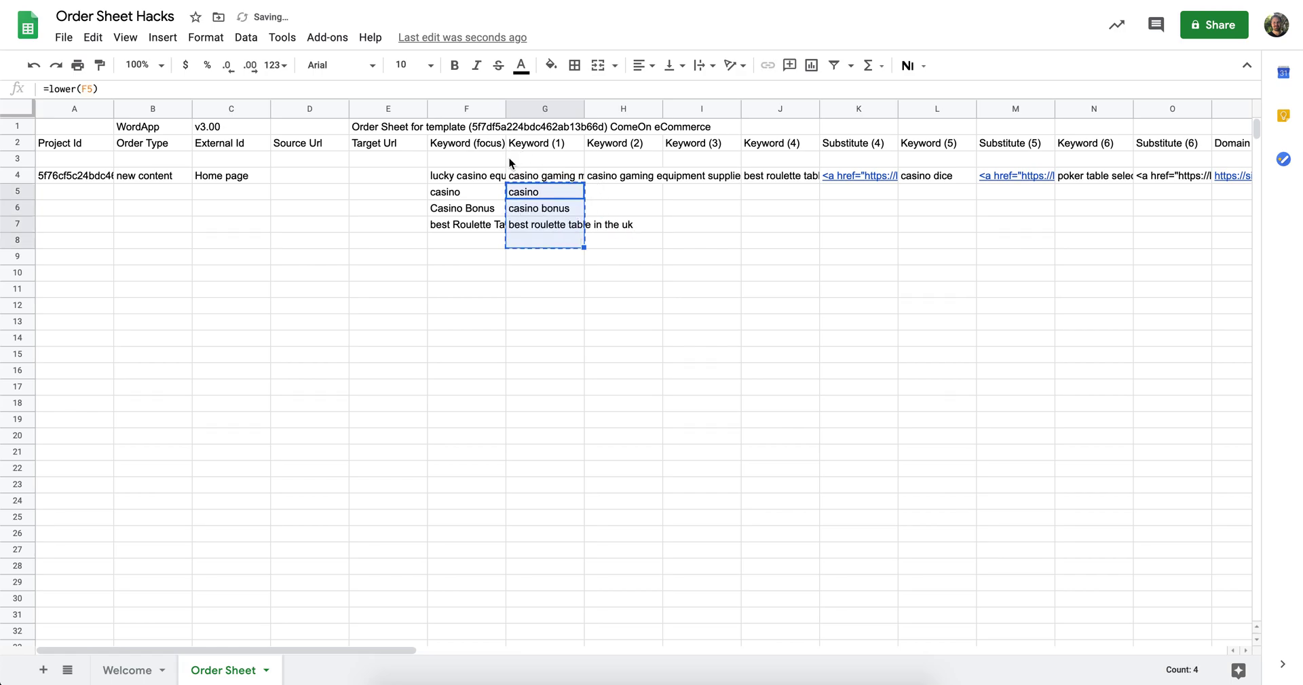
Paste the lowercase results from column G as values over the keywords starting at F5, and clear the helper formulas in column G.
right_click(474, 196)
mouse_move(516, 203)
click(683, 211)
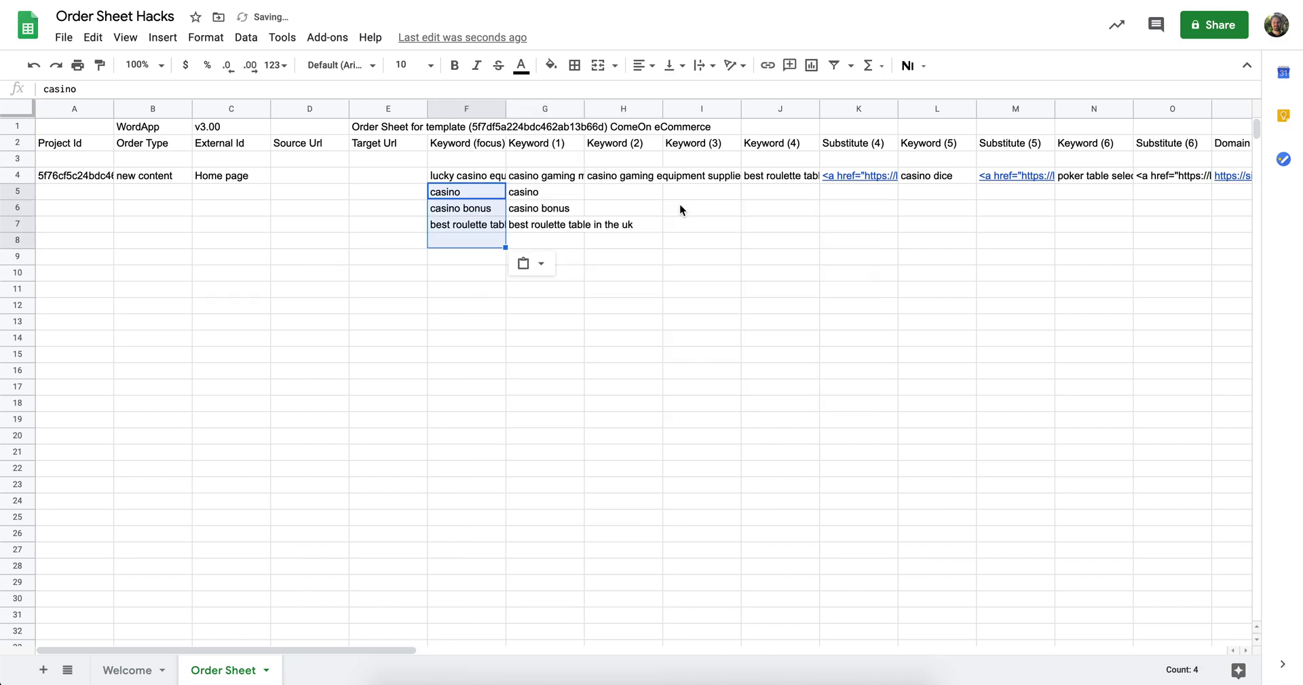
drag(560, 193, 563, 238)
key(Delete)
click(449, 262)
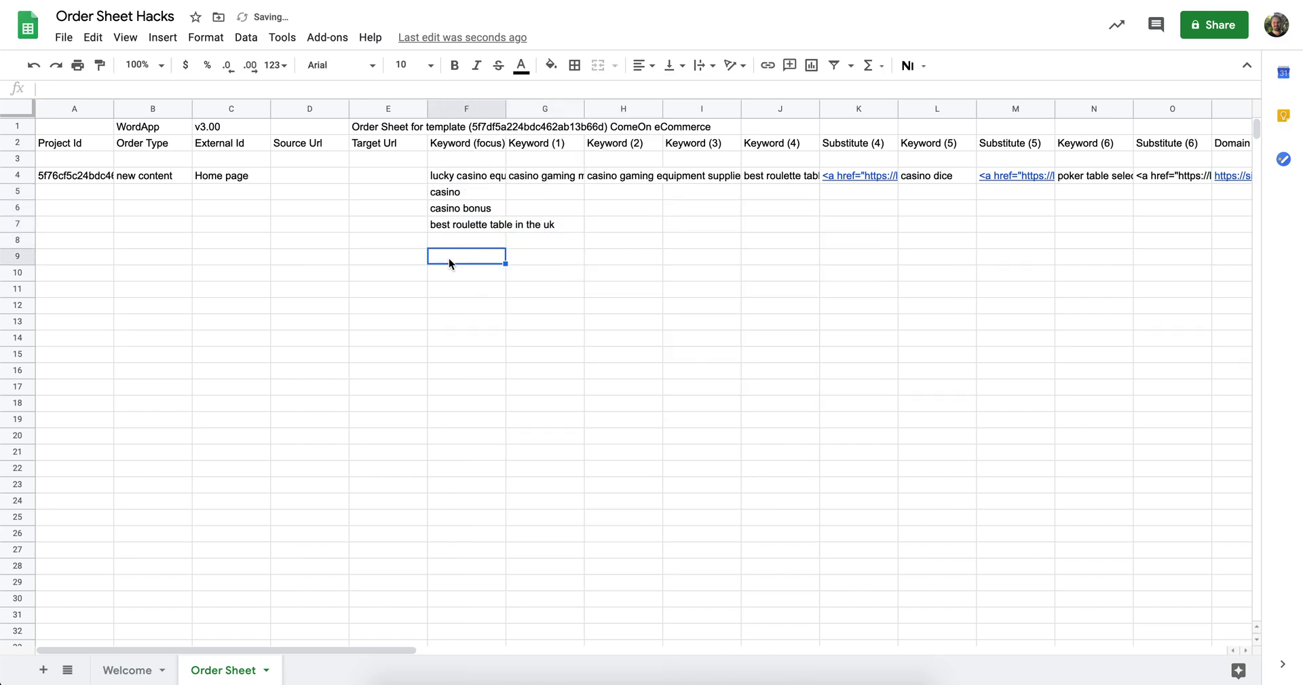
Capitalize the country in F7 so the keyword reads "best roulette table in the UK".
double_click(460, 226)
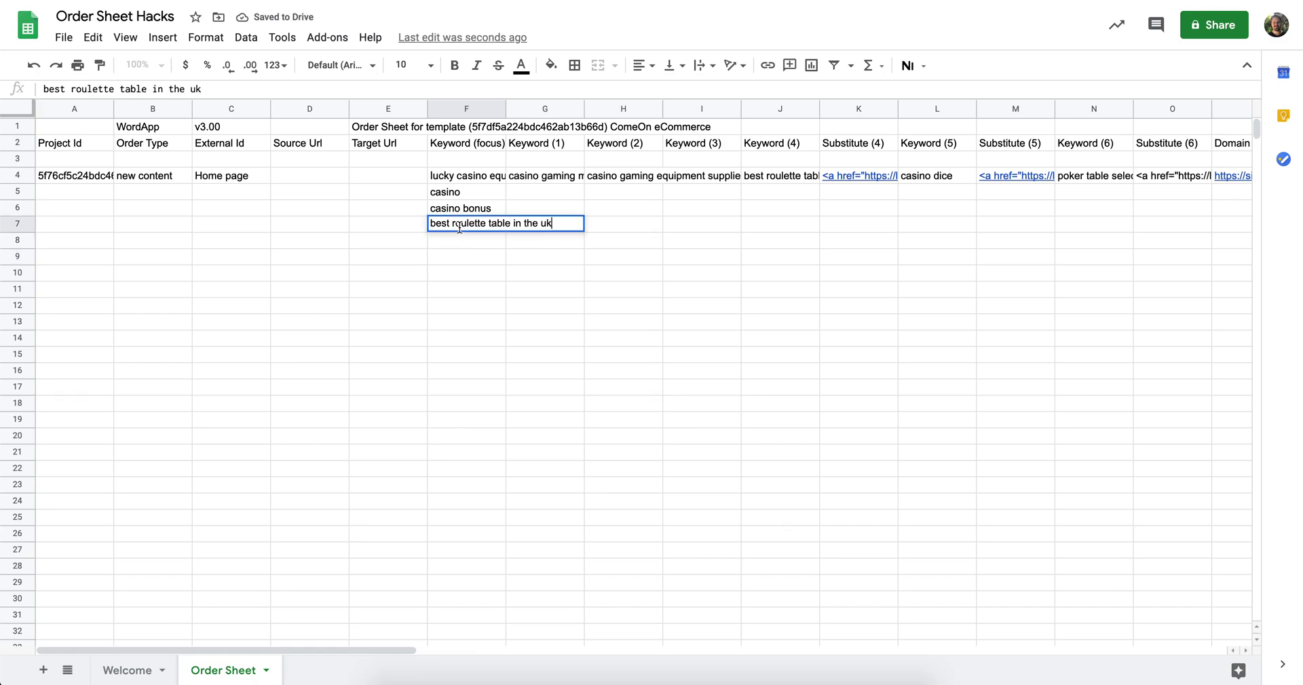
key(BackSpace)
key(BackSpace)
text(UK)
key(Return)
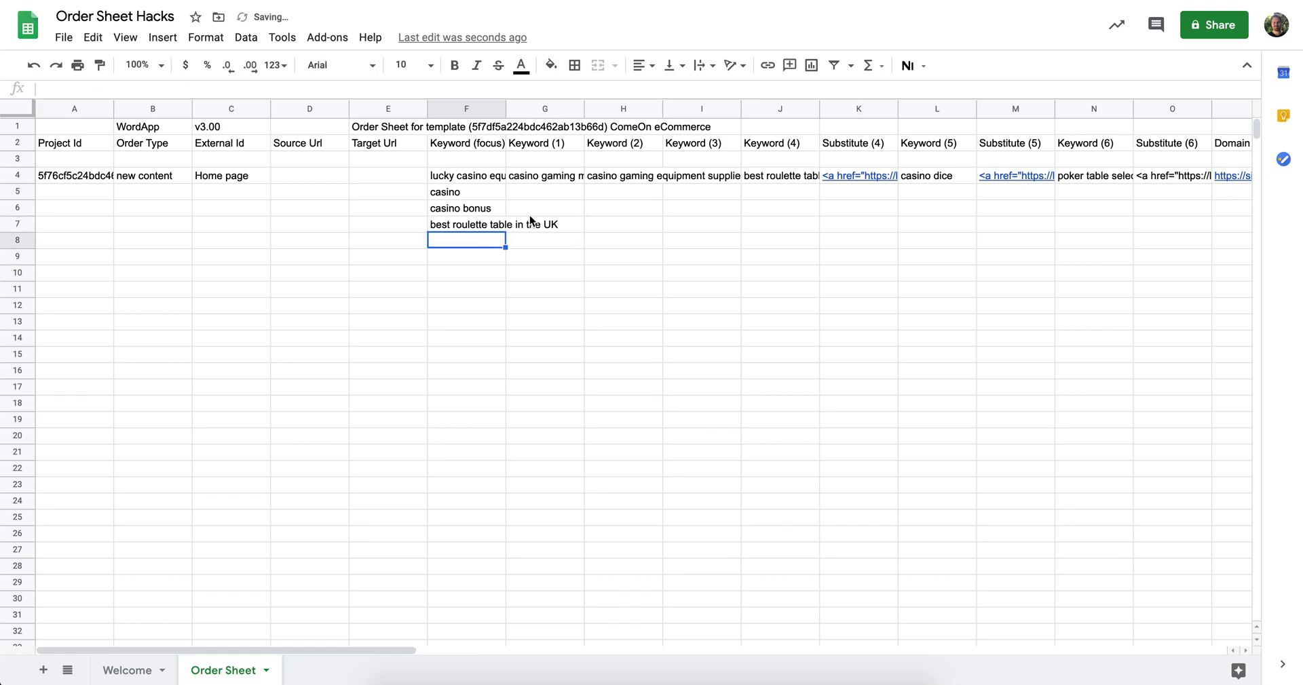
click(481, 227)
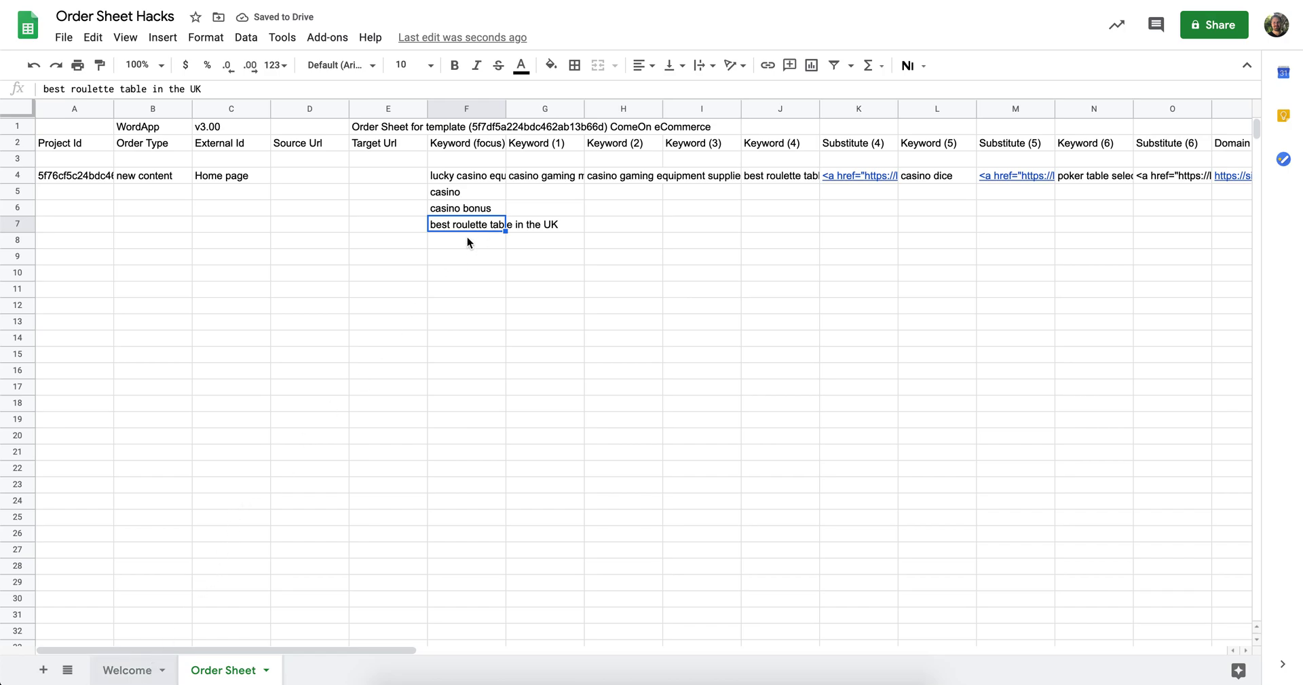
On the Welcome sheet, enter a PROPER formula in D7 that capitalizes each word of C7.
click(150, 669)
click(363, 246)
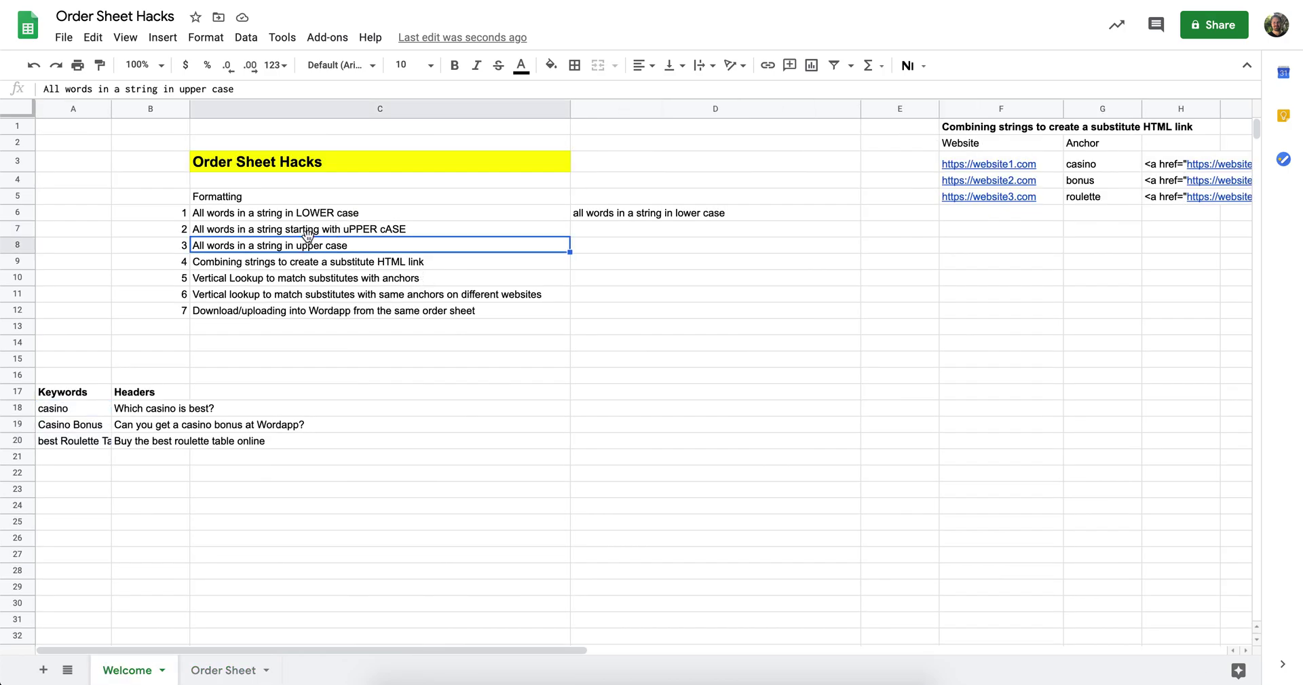
click(284, 233)
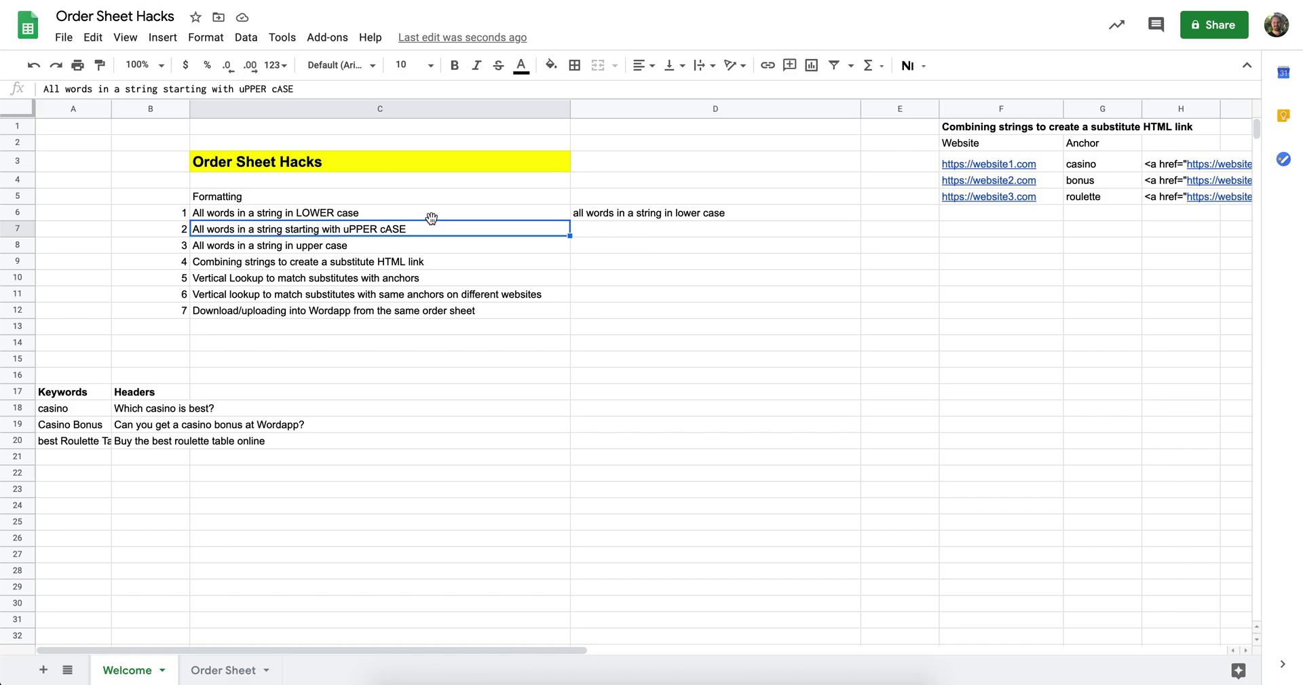
click(589, 233)
text(=proper()
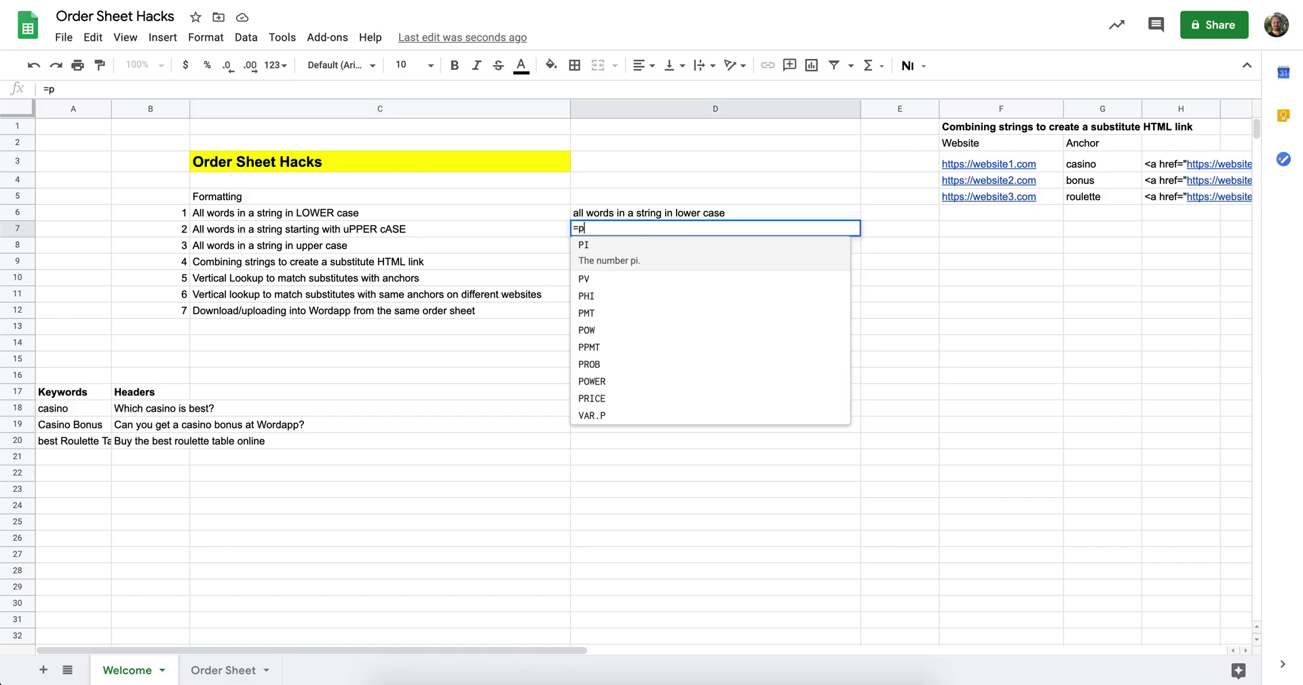
click(419, 232)
key(Return)
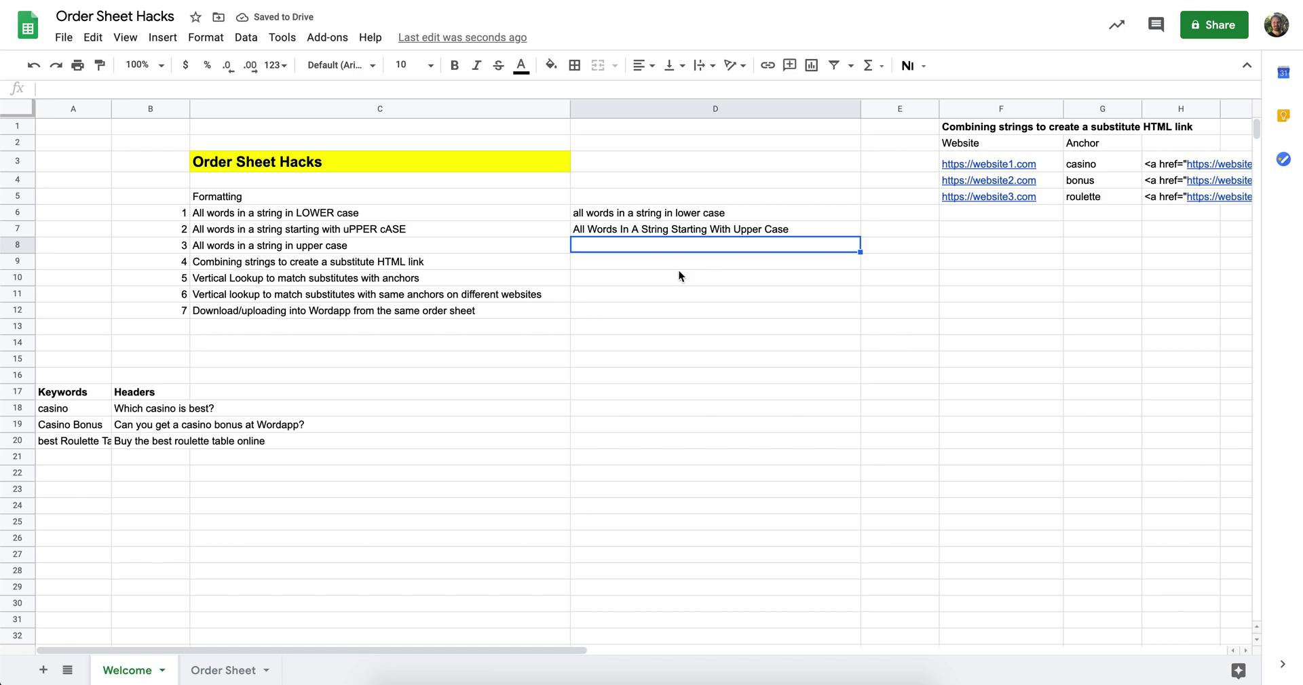
Copy the three headers in B18:B20 into the H1 (1) column of the Order Sheet tab, starting at T5.
drag(169, 409, 161, 444)
click(223, 670)
scroll(678, 444, right, 5)
scroll(678, 444, right, 5)
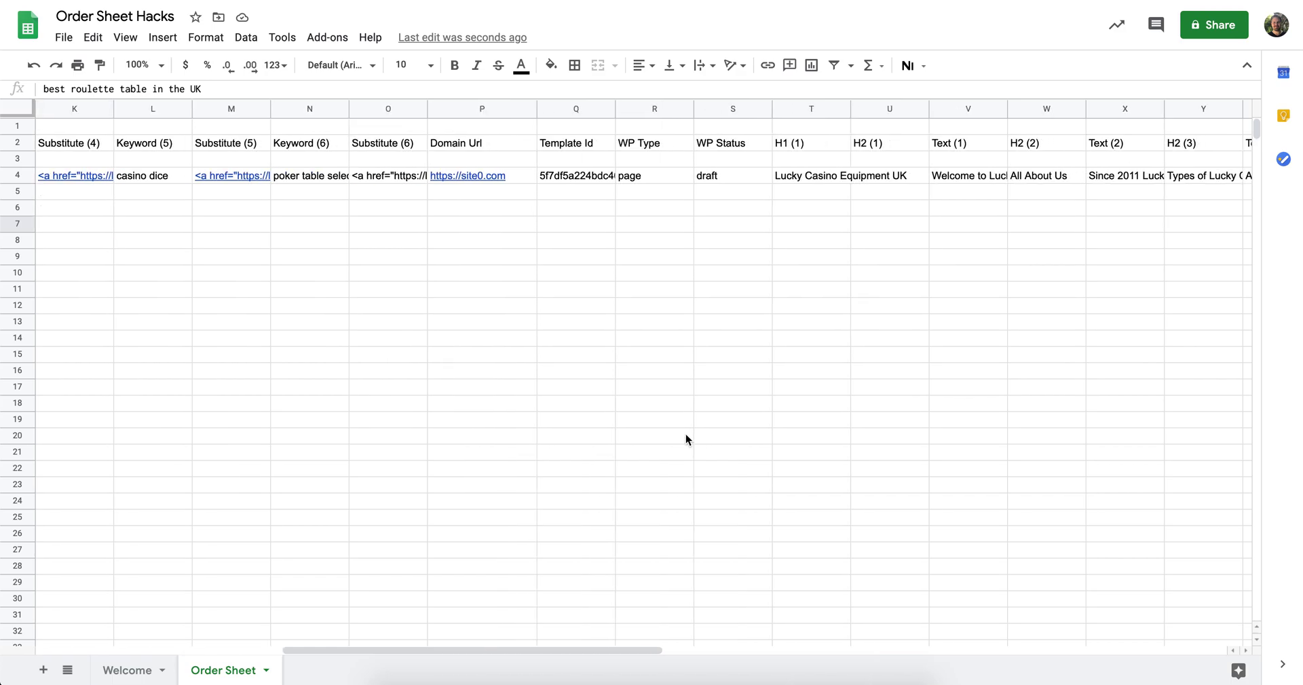
click(781, 210)
click(790, 193)
key(ctrl+v)
Enter =proper(T5) in U5 and copy the formula down through U7.
click(879, 195)
text(=proper()
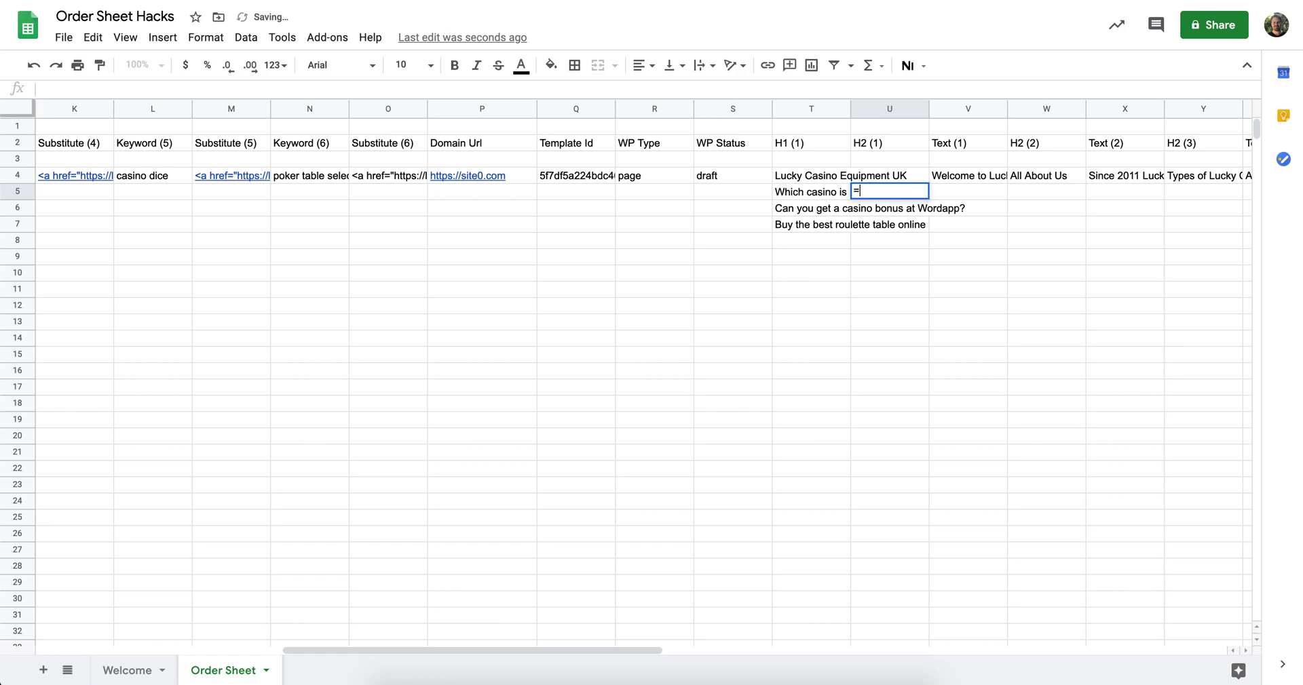
click(831, 193)
key(Return)
click(891, 196)
key(ctrl+c)
drag(891, 196, 889, 221)
key(ctrl+v)
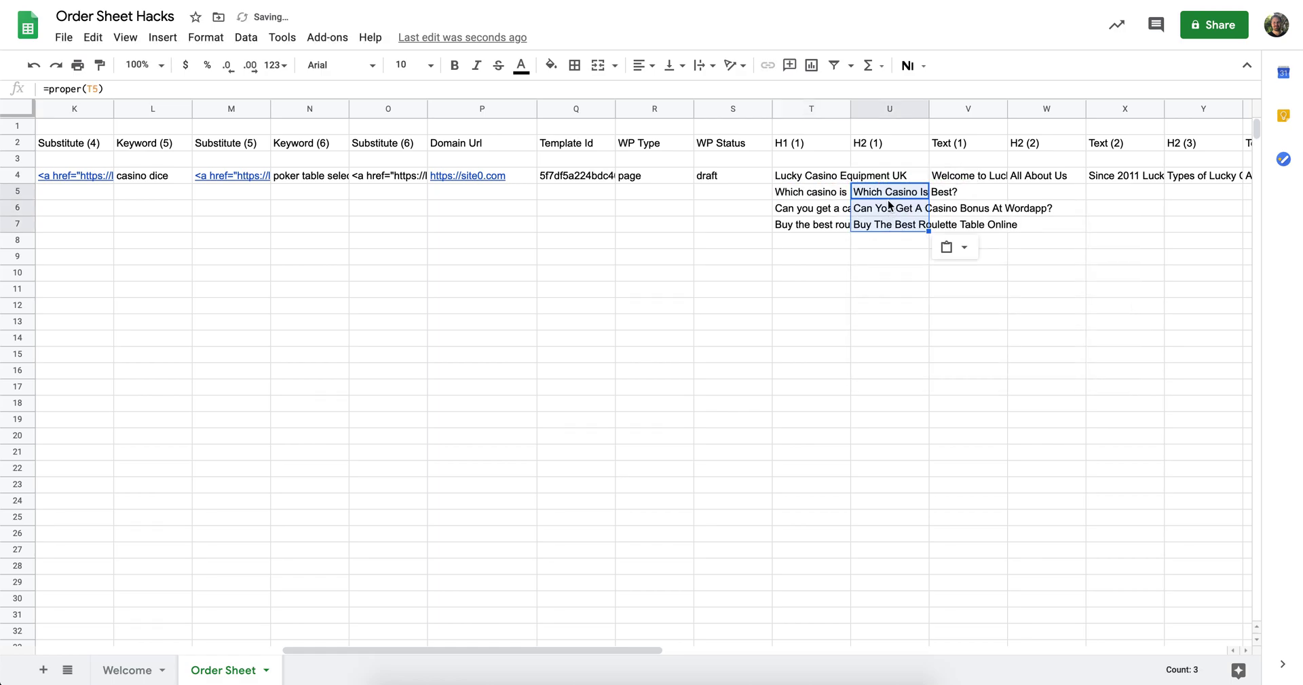
Paste the title-case results from U5:U7 as values over the headers in T5:T7, and clear the helper formulas in column U.
right_click(886, 204)
click(950, 167)
right_click(827, 198)
mouse_move(977, 204)
click(1031, 211)
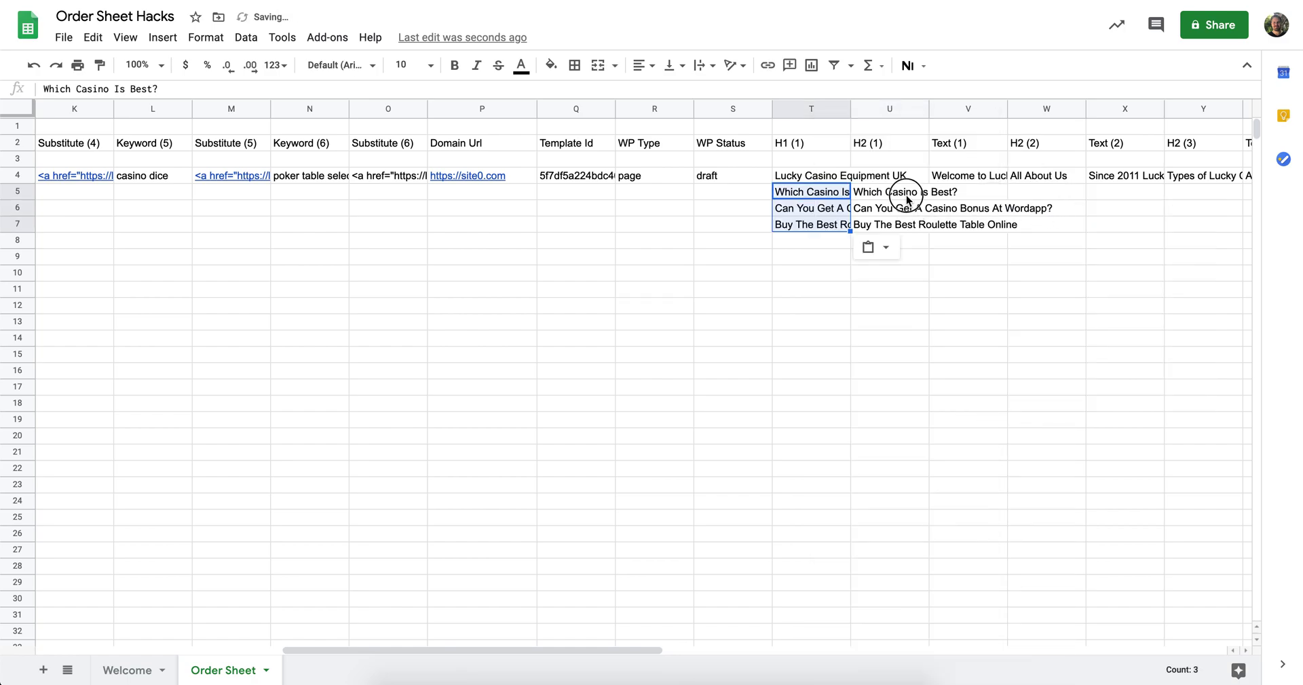
drag(902, 192, 906, 242)
key(Delete)
Widen column T so the full H1 (1) headers fit, and select the header rows from T5.
drag(850, 108, 1068, 110)
click(861, 288)
drag(785, 193, 787, 243)
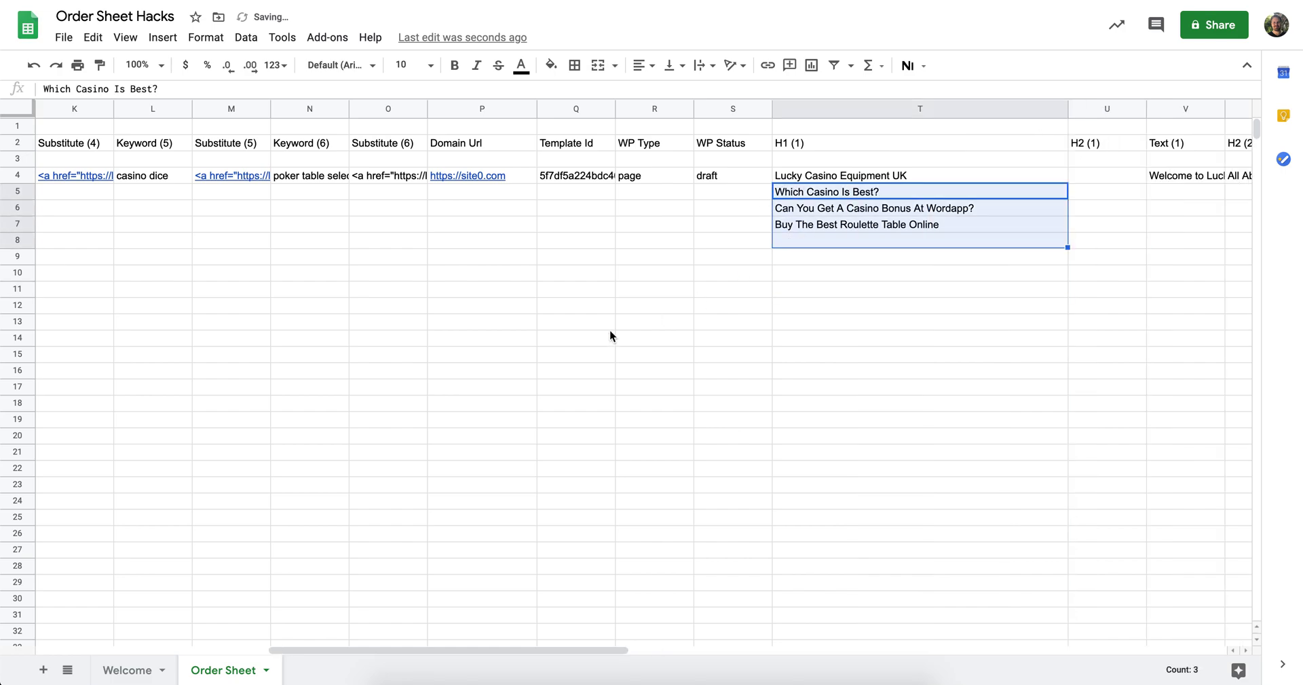
On the Welcome sheet, enter an UPPER formula in D8 that converts the text in C8 to capitals.
click(117, 675)
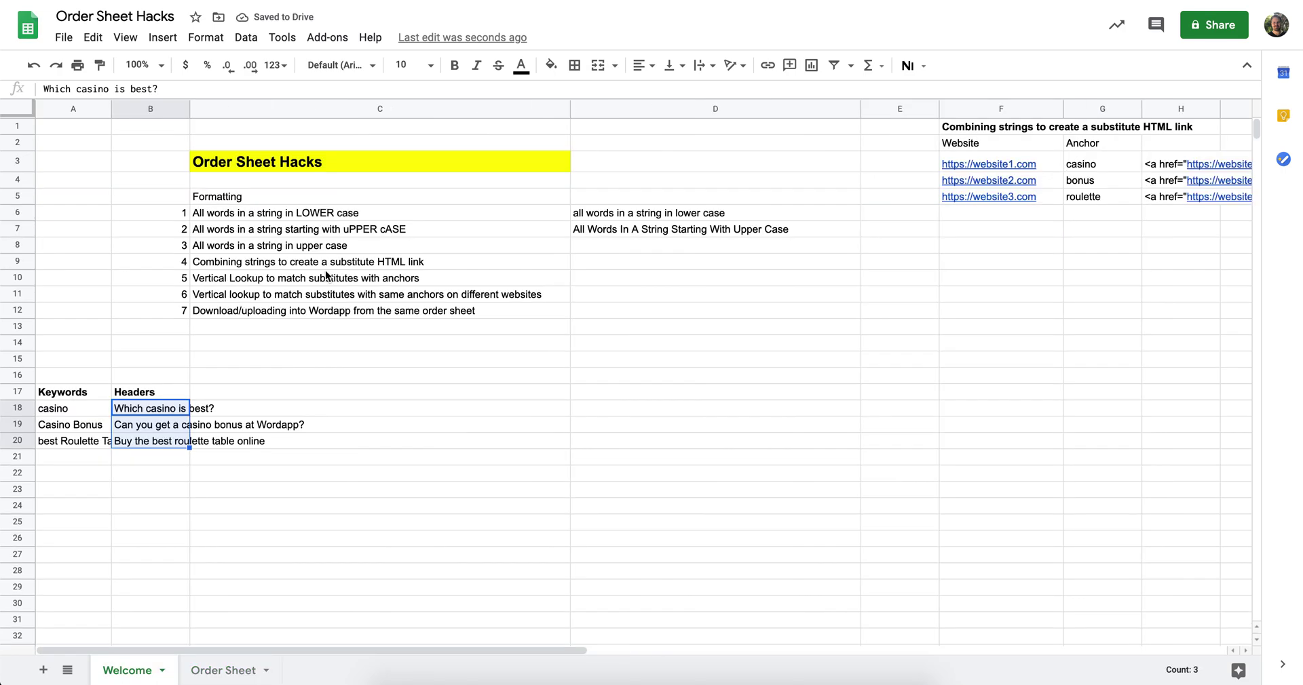
click(221, 252)
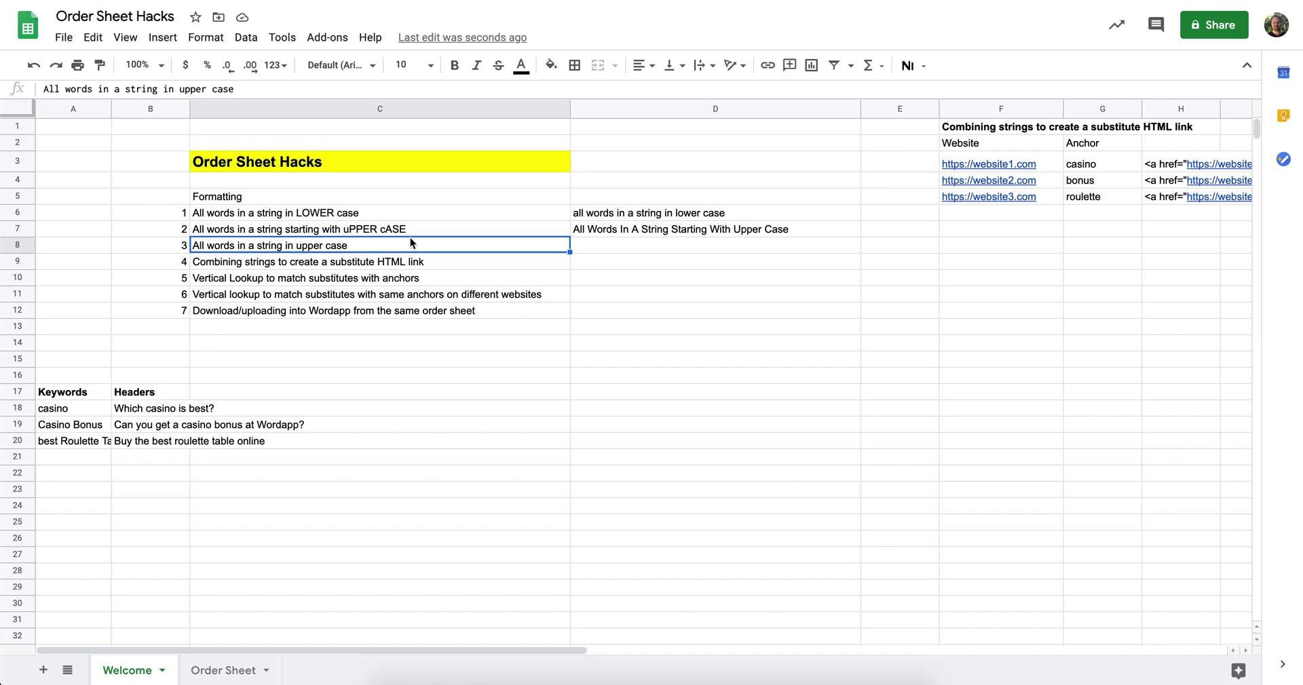
click(588, 245)
text(=upper()
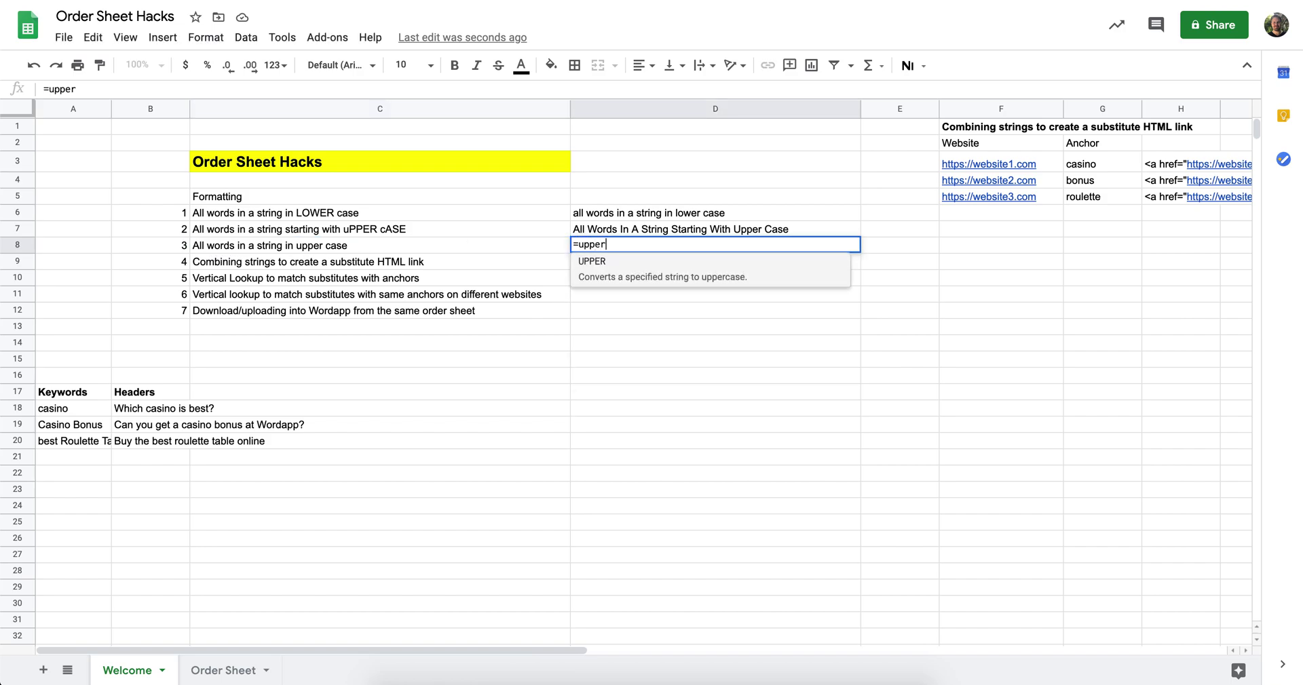
click(442, 248)
key(Return)
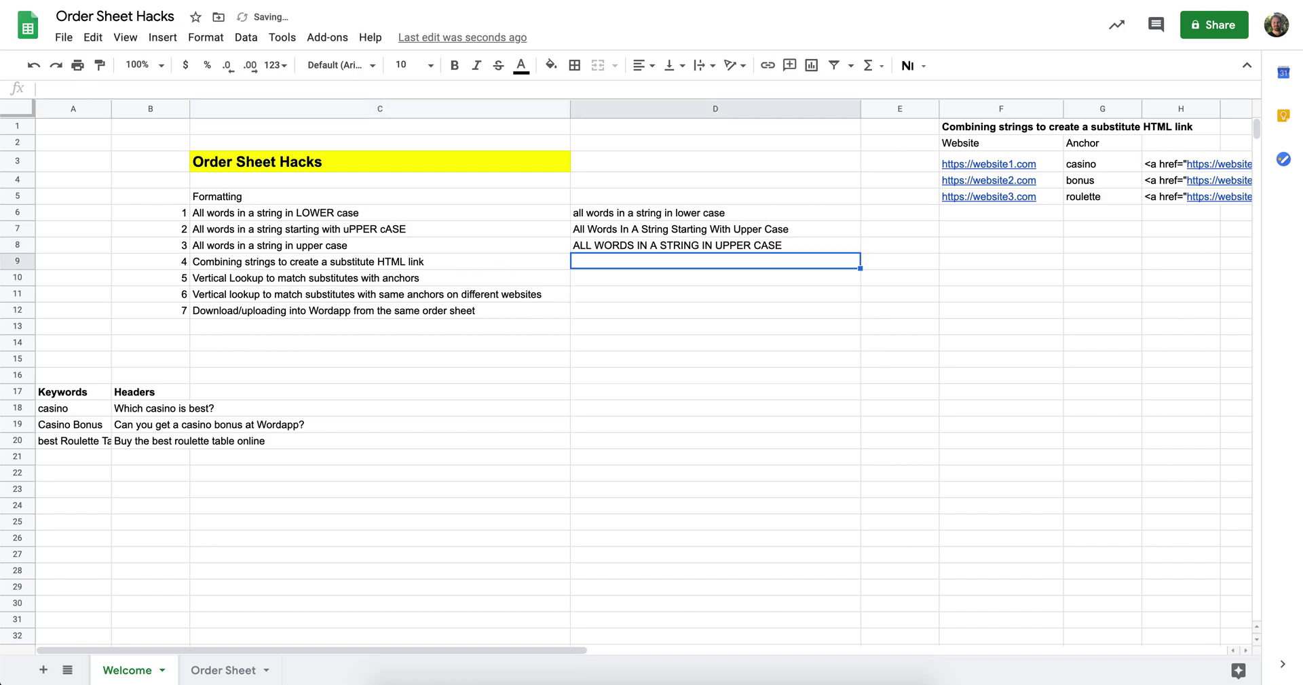
click(611, 249)
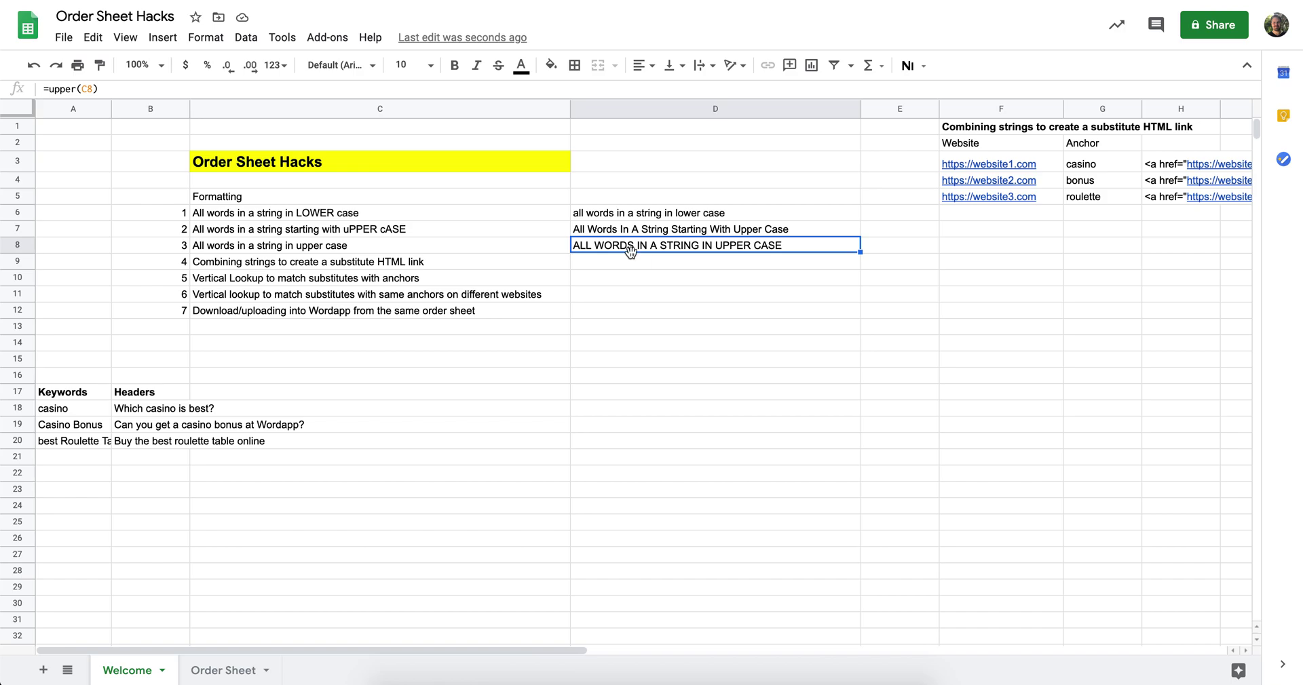
Clear the existing HTML links in H3:H5 of the section on combining strings.
click(225, 266)
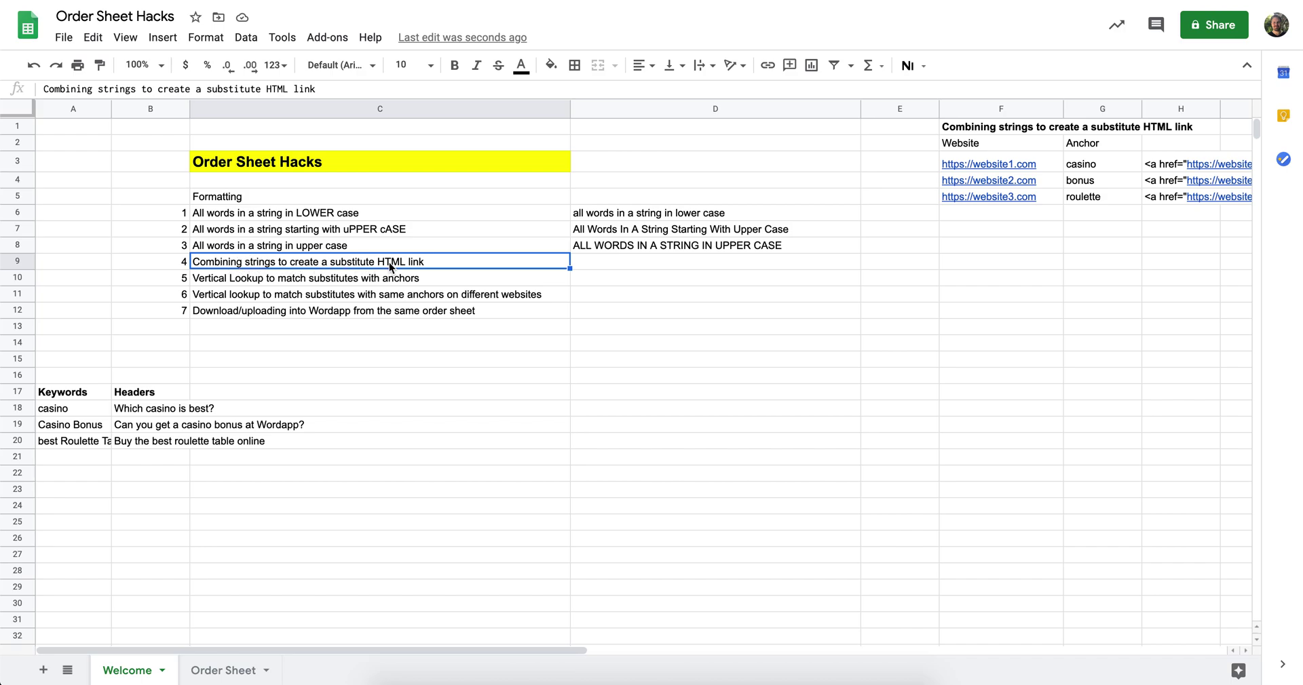
scroll(391, 268, right, 10)
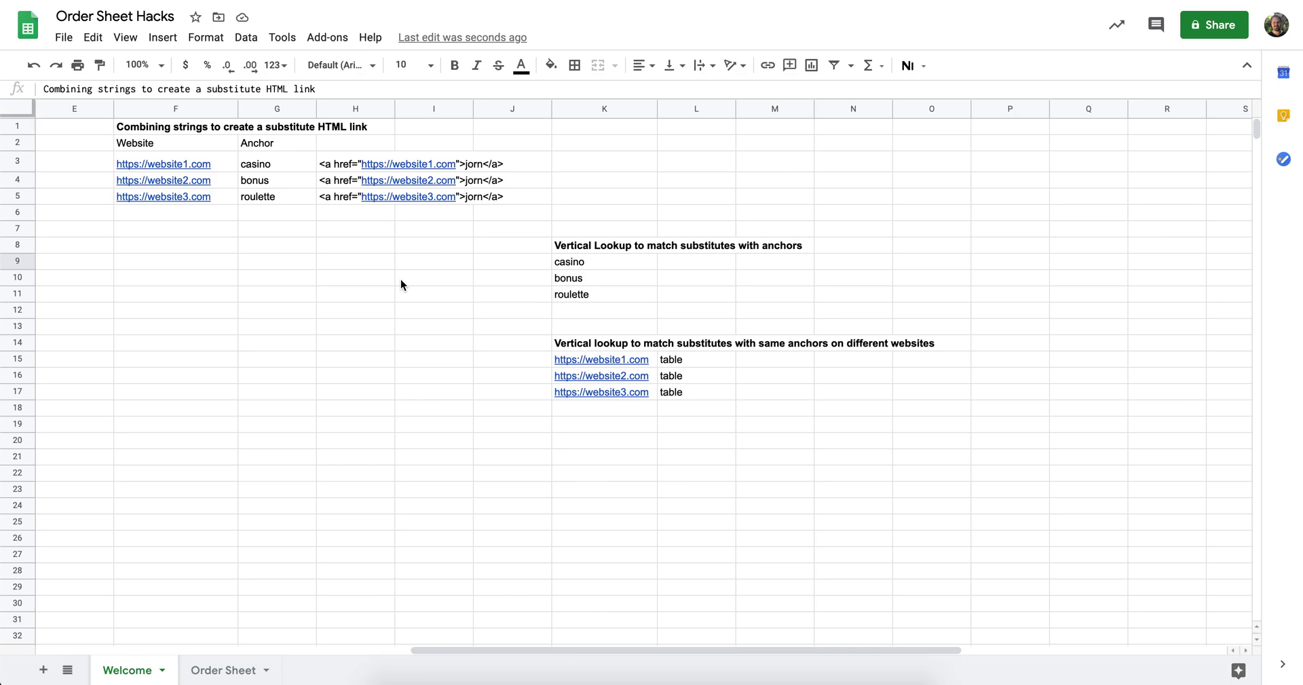
drag(351, 166, 351, 213)
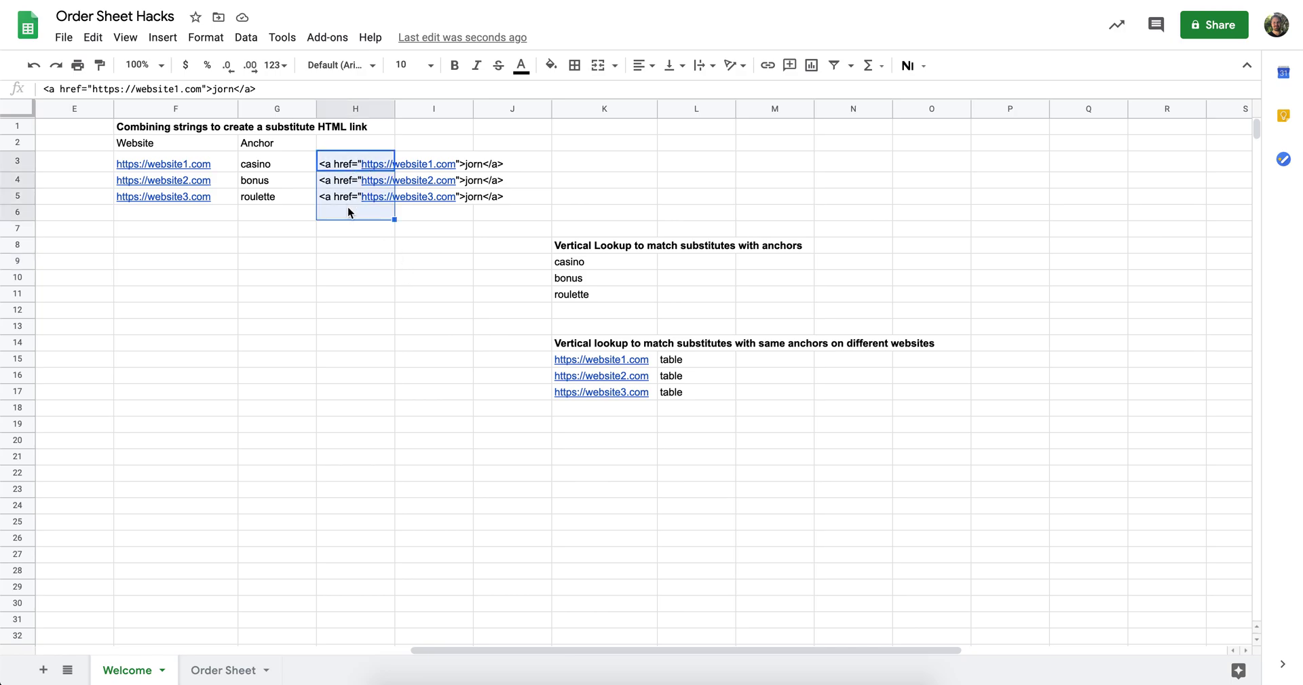
key(Delete)
Change the anchor for the third website in G5 to "roulette table".
click(224, 168)
click(257, 166)
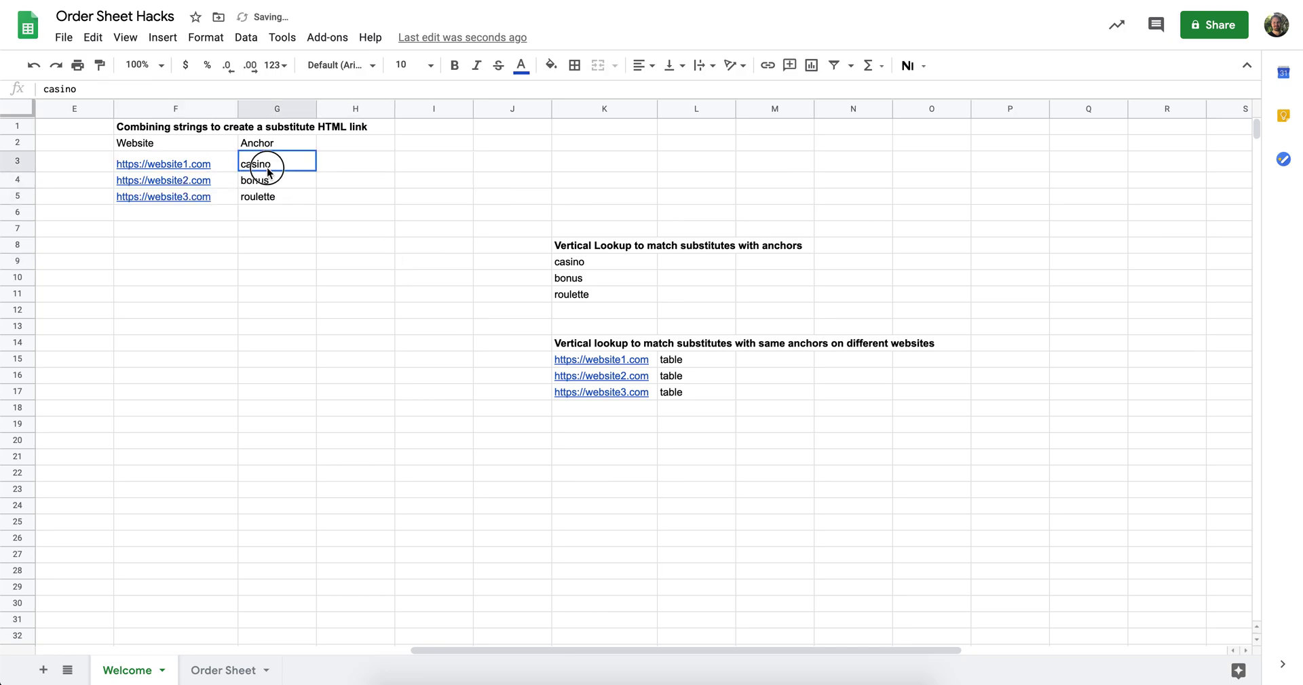
double_click(284, 196)
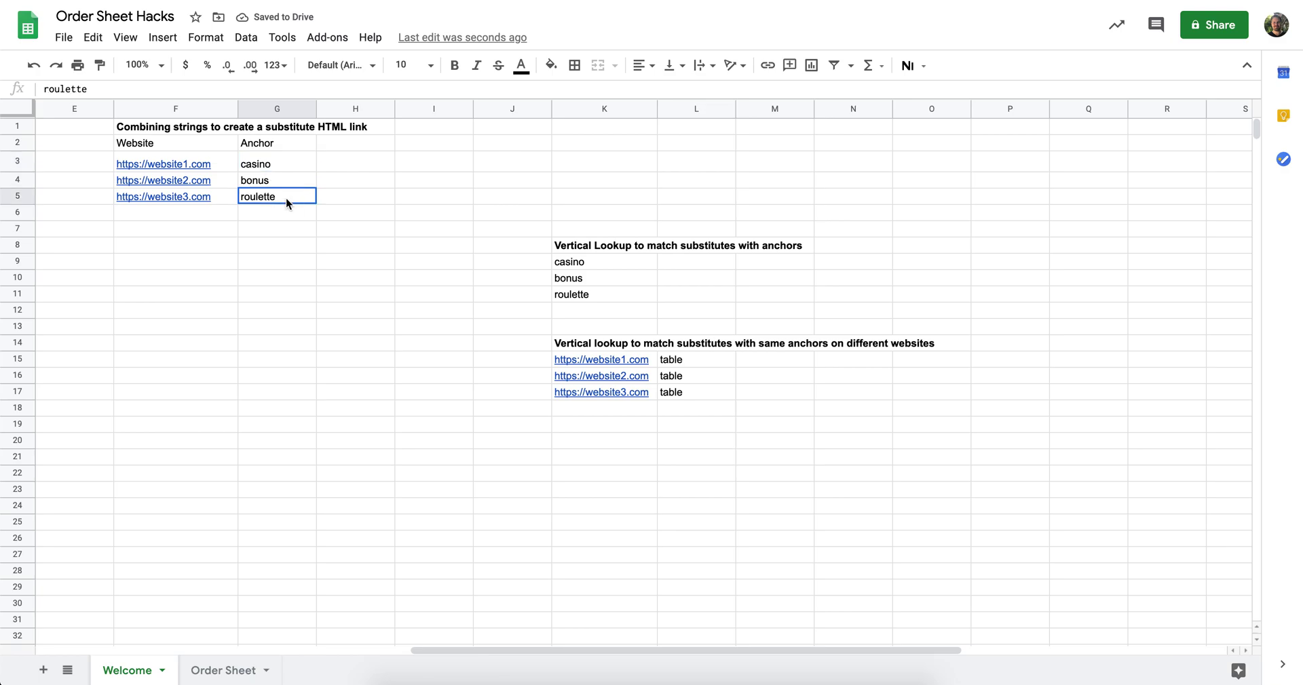
text(table)
key(Return)
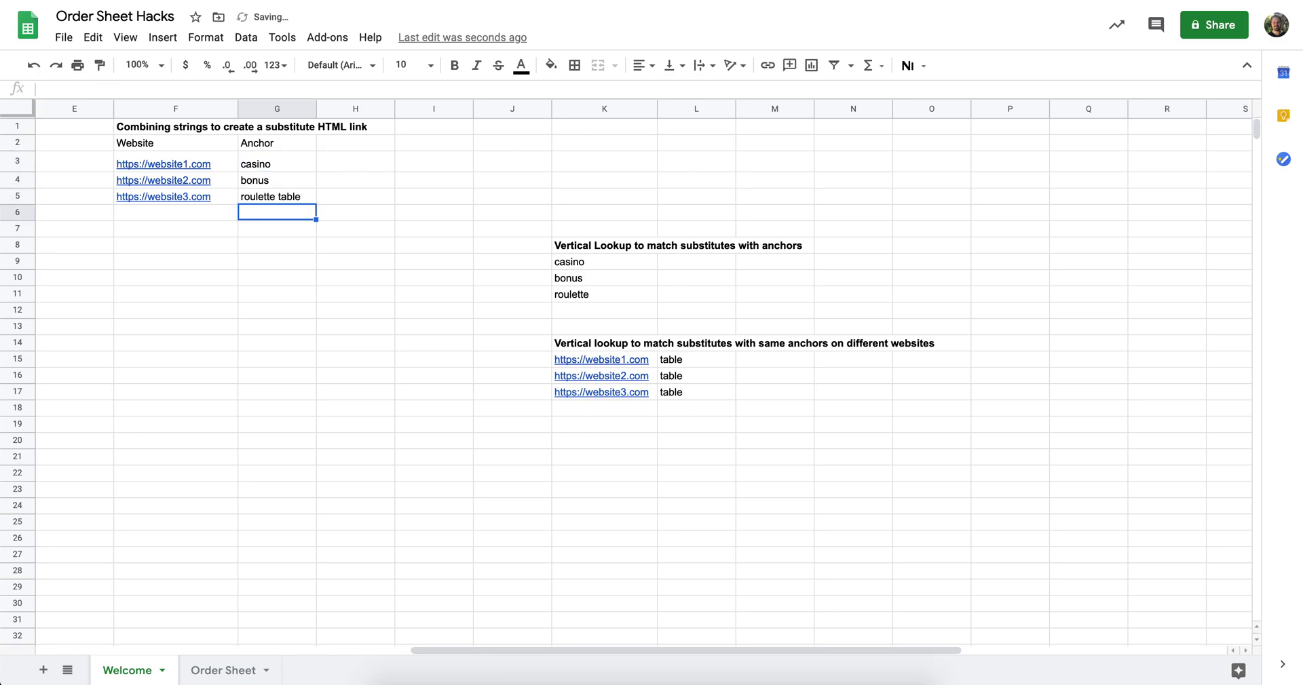
Enter the HTML link parts <a href=", "> and </a> in J3, K3 and L3, beside the first website and anchor.
click(346, 169)
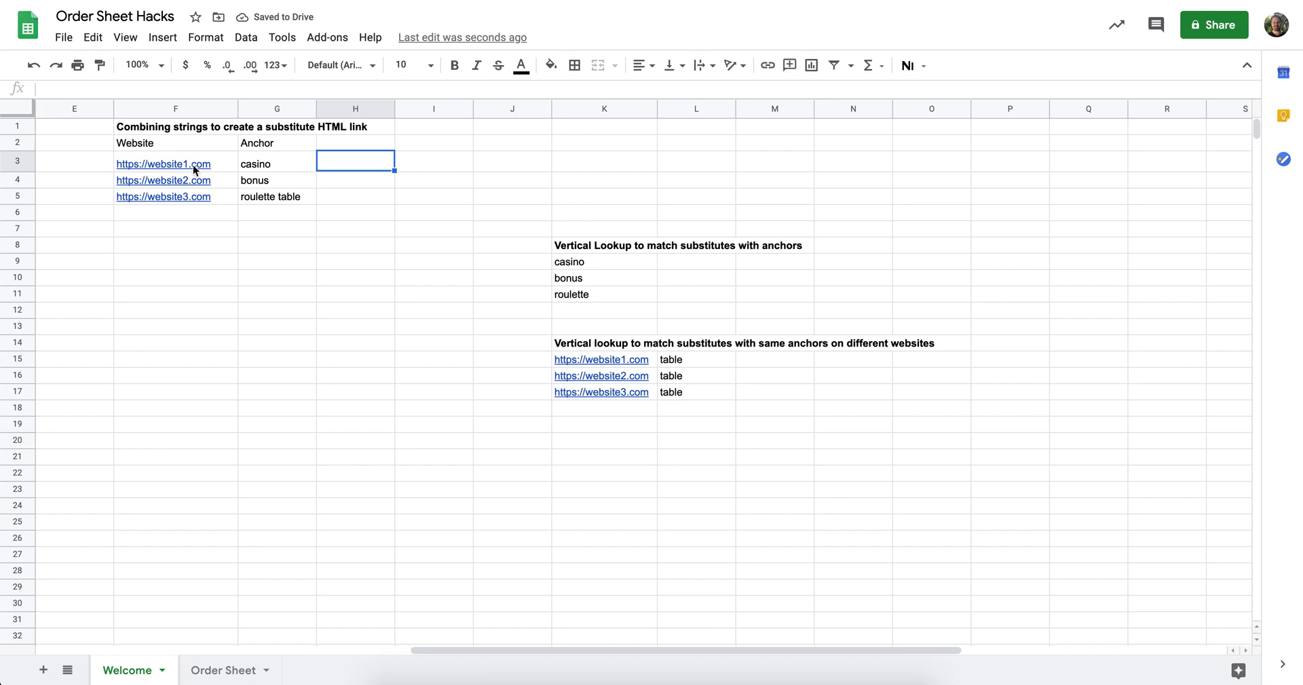
drag(193, 165, 262, 165)
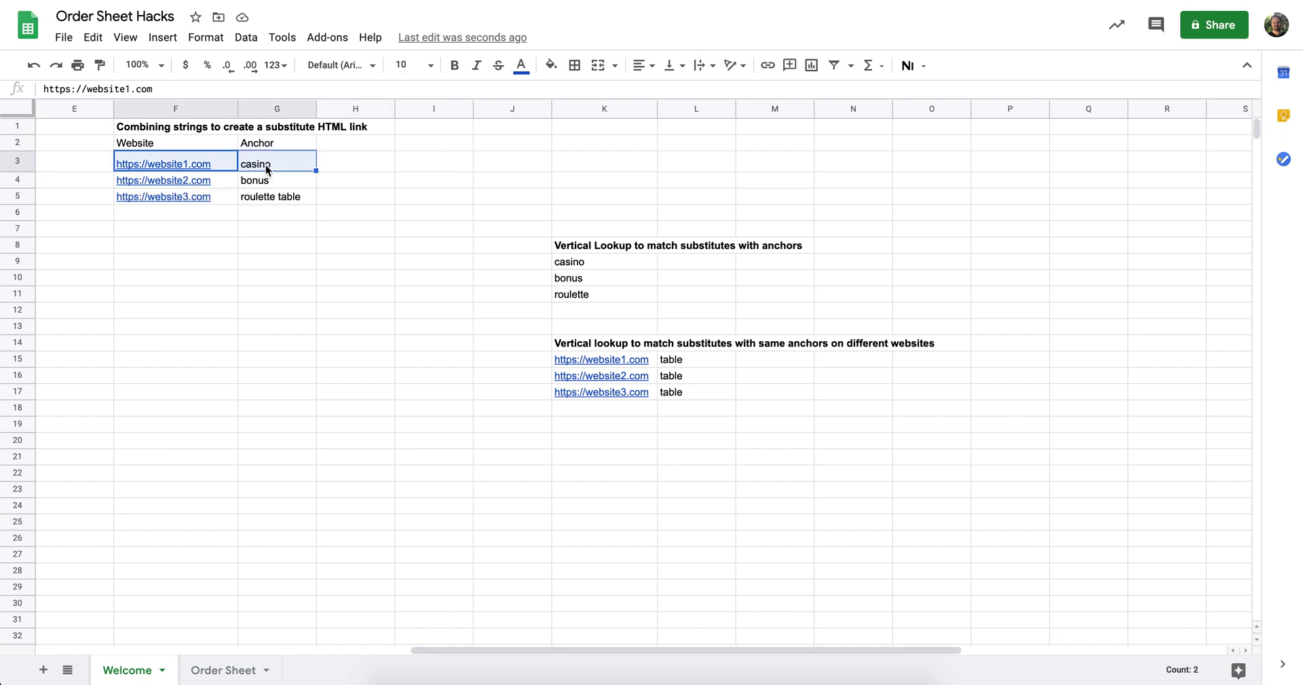
click(498, 160)
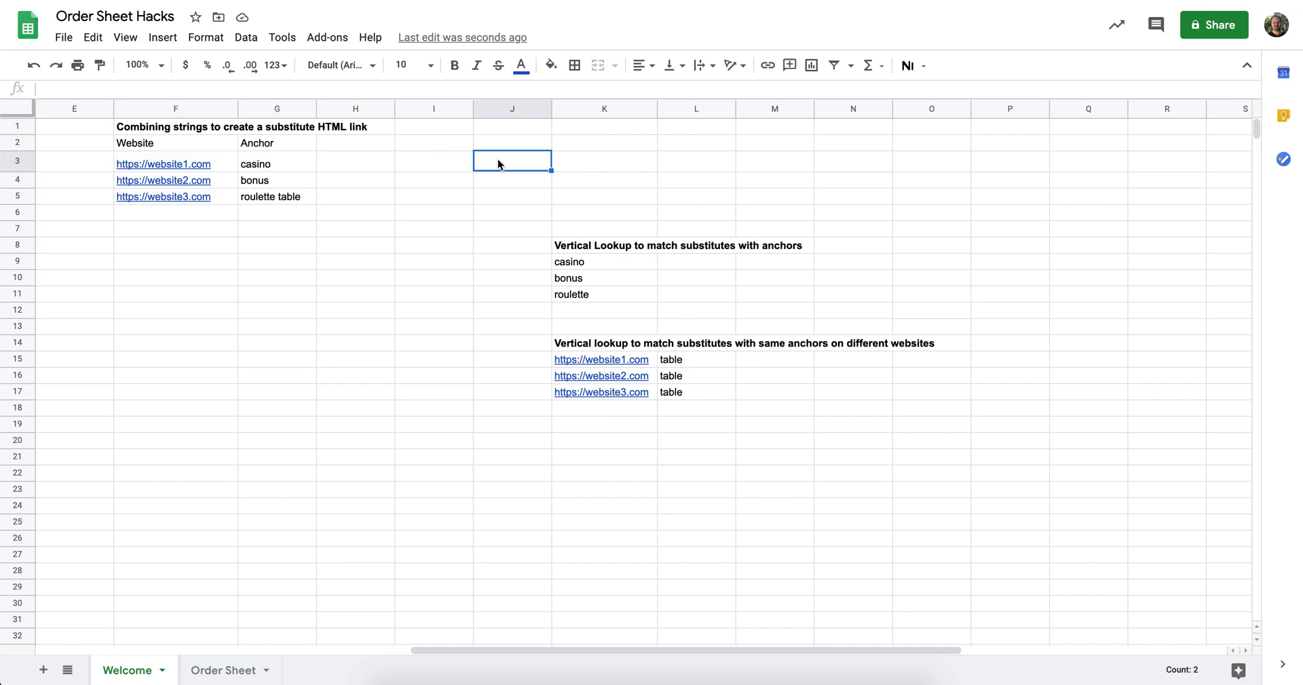
text(<a hr)
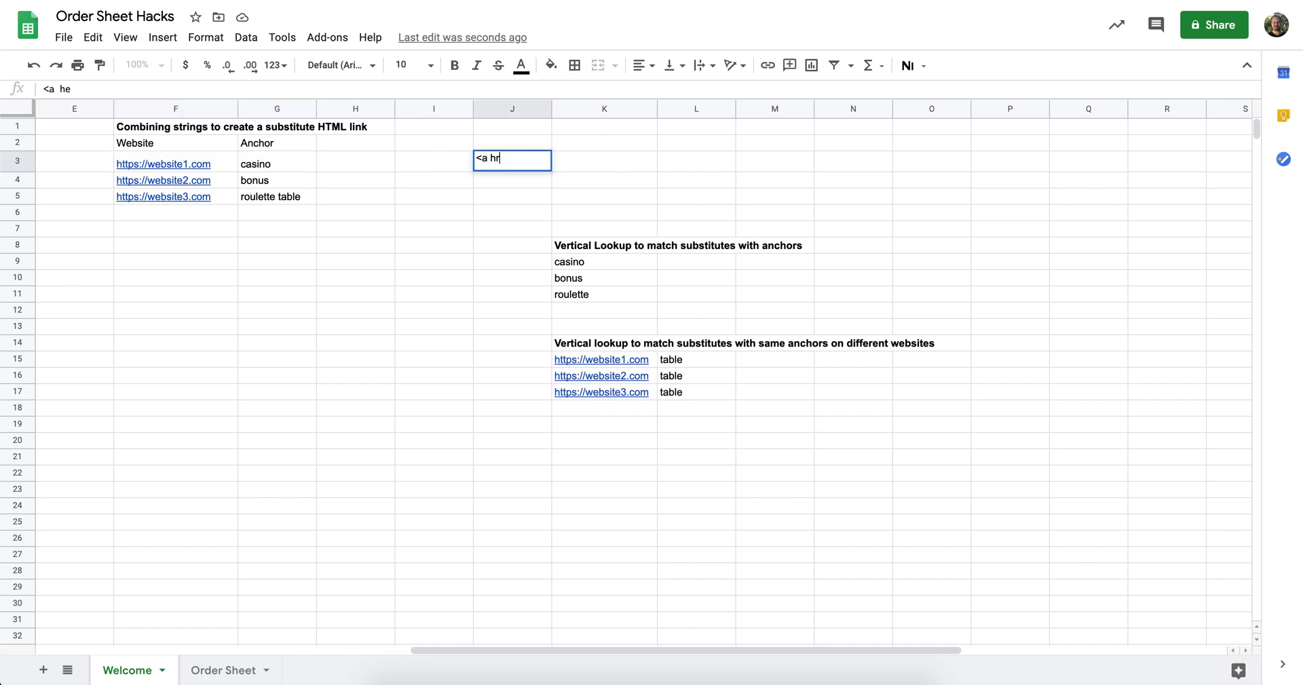
text(ef=")
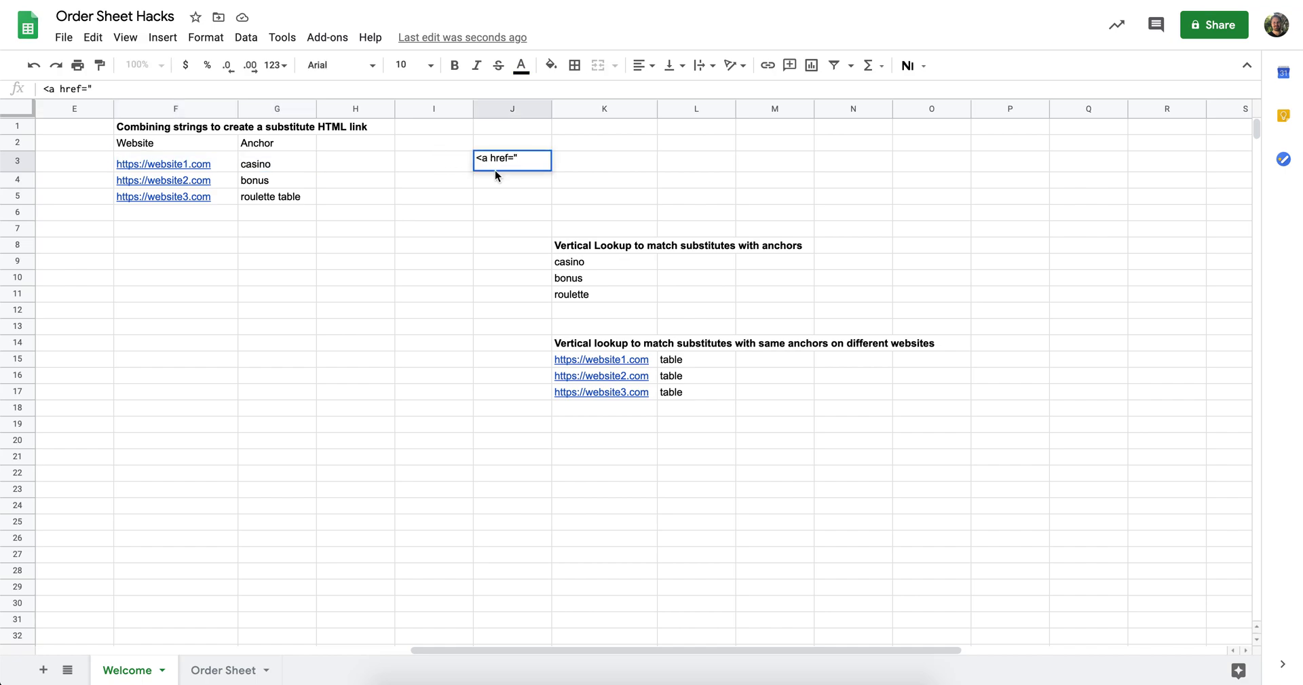
click(563, 164)
text(">)
key(Tab)
text(</a)
key(Return)
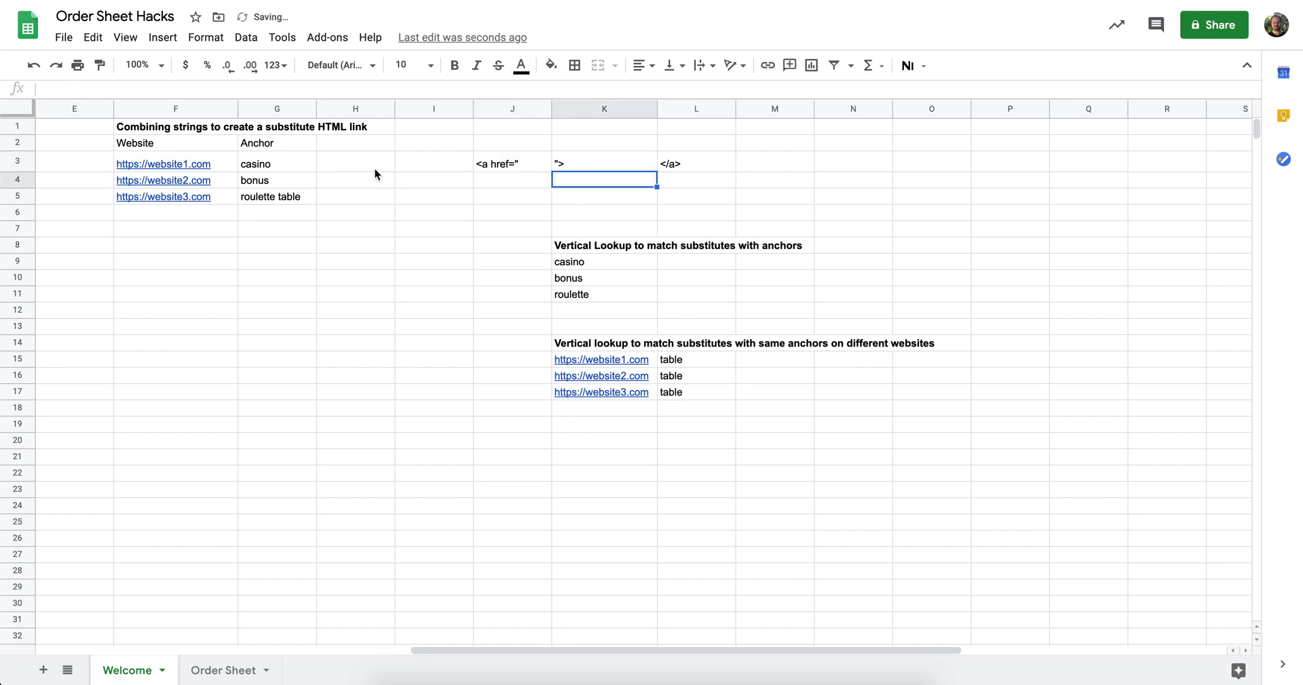
Start a formula in H3 that joins J3, the website in F3, a "/" and the anchor in G3.
click(346, 171)
text(=)
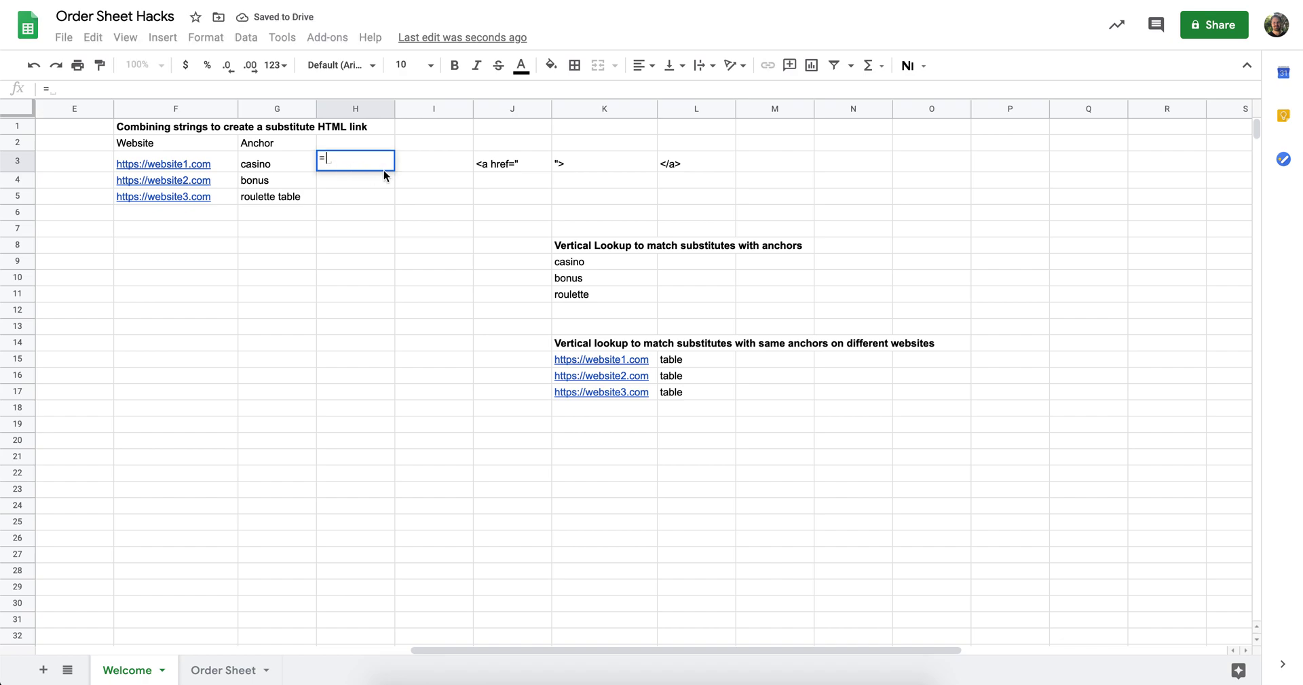
click(499, 163)
text(&)
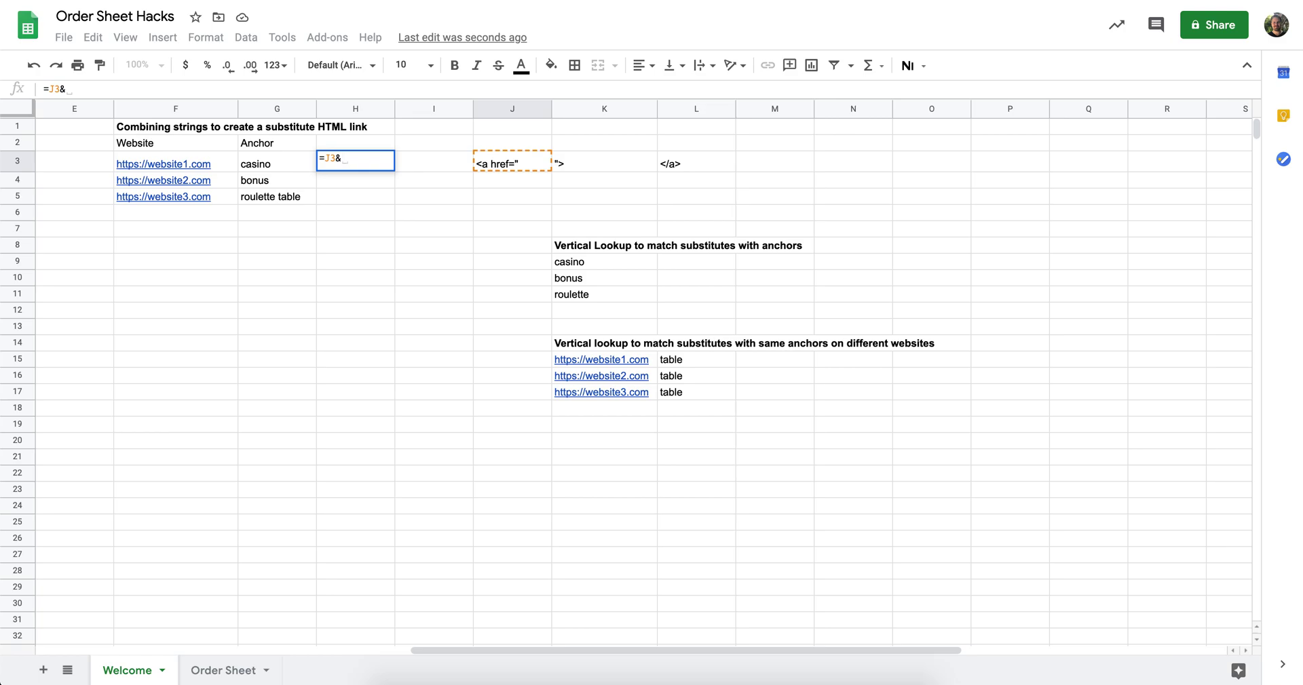
click(207, 165)
text(&"/"&)
click(251, 168)
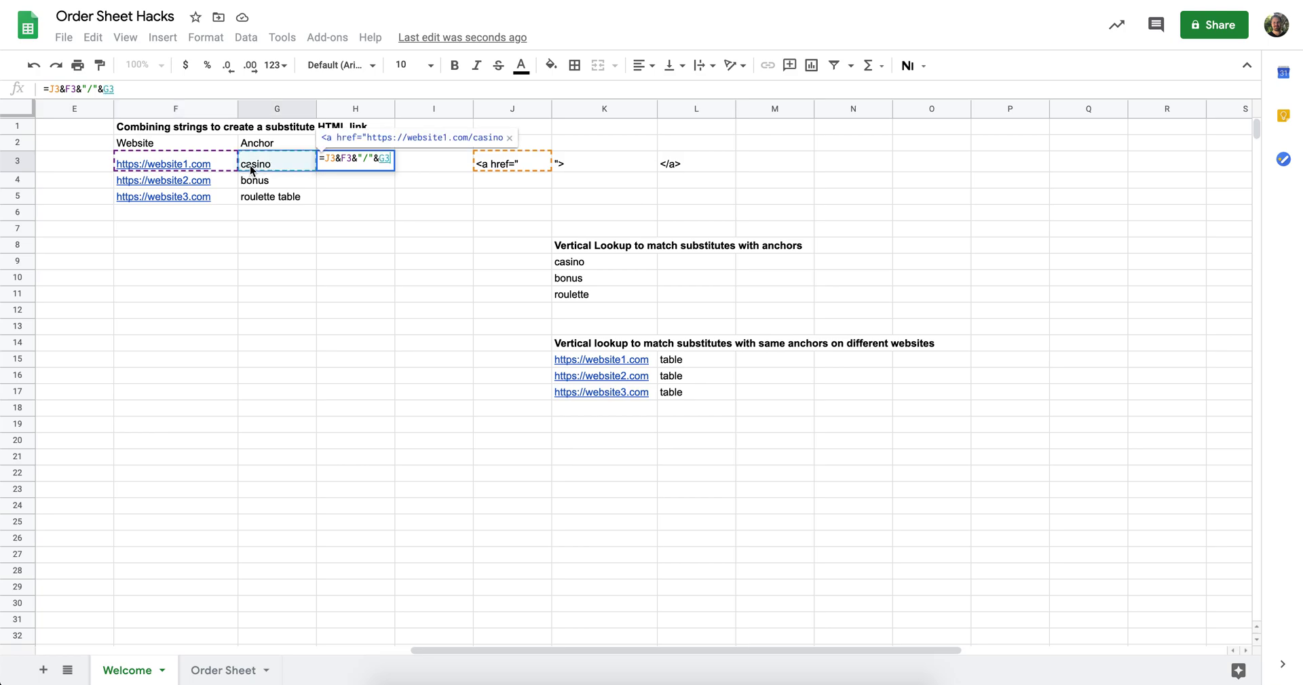
Complete the H3 formula by appending K3, the anchor in G3 and L3, and widen column H to fit the link.
text(&)
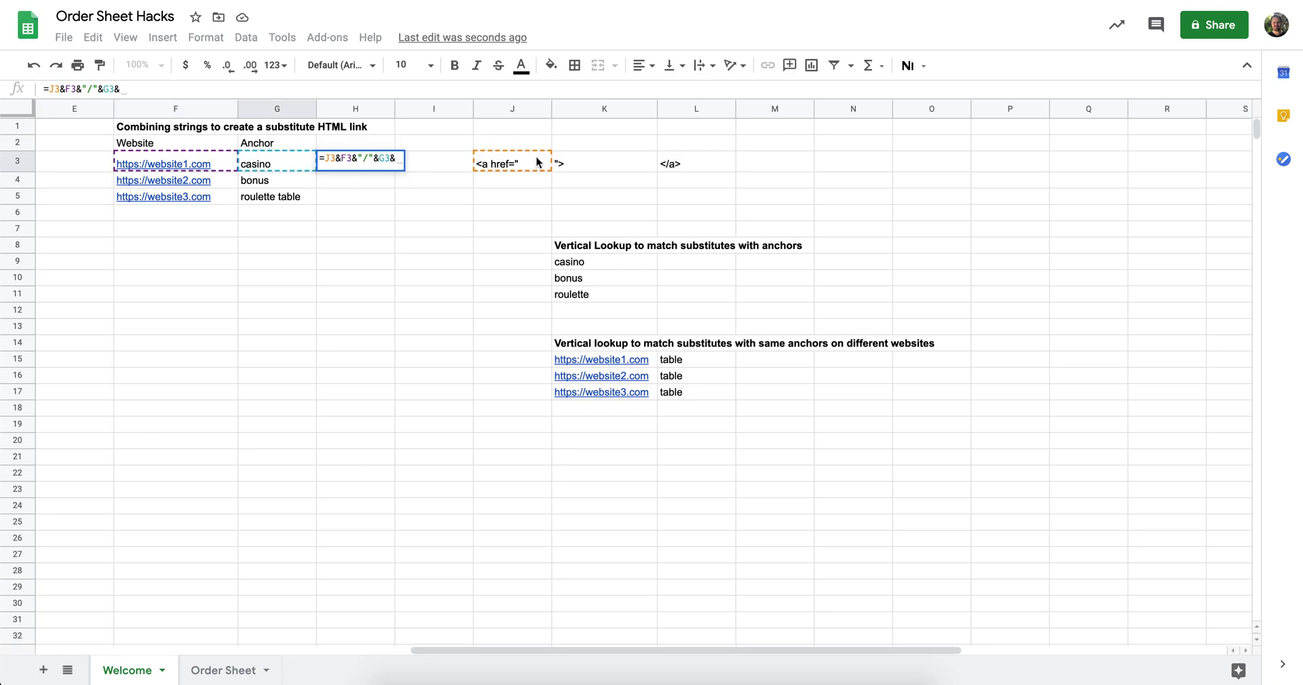
click(580, 166)
text(*&)
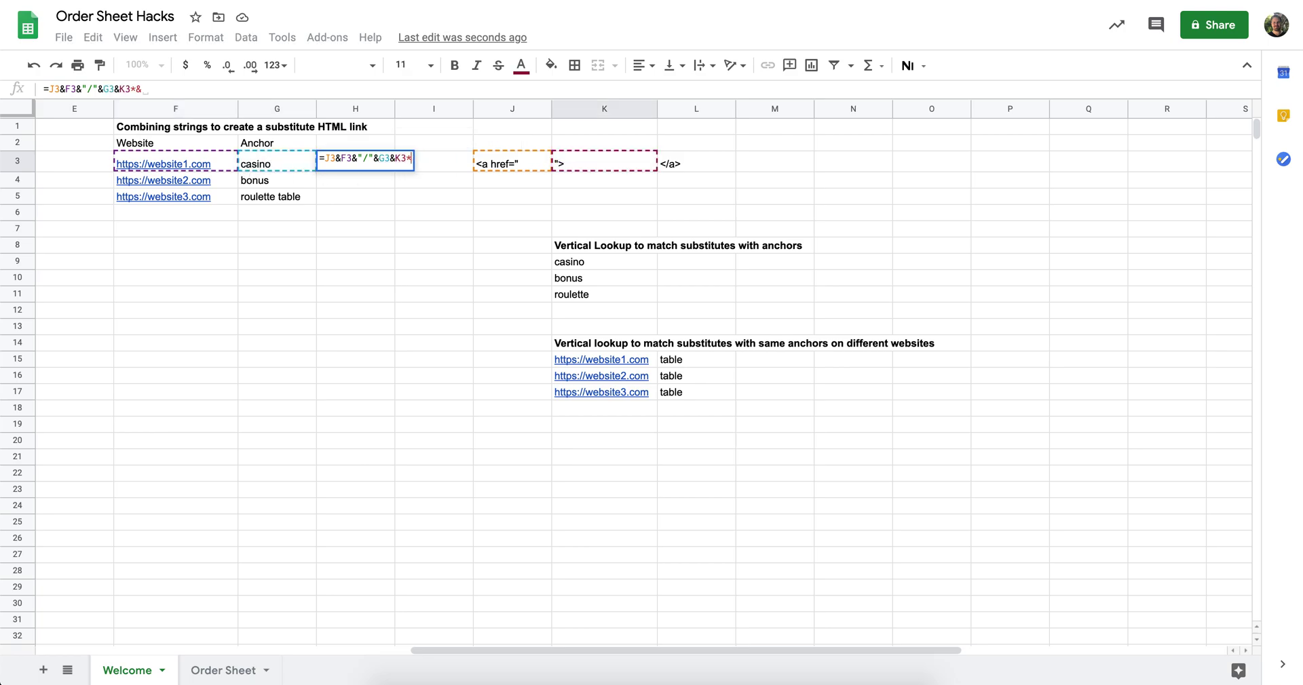
key(BackSpace)
text(&)
click(275, 171)
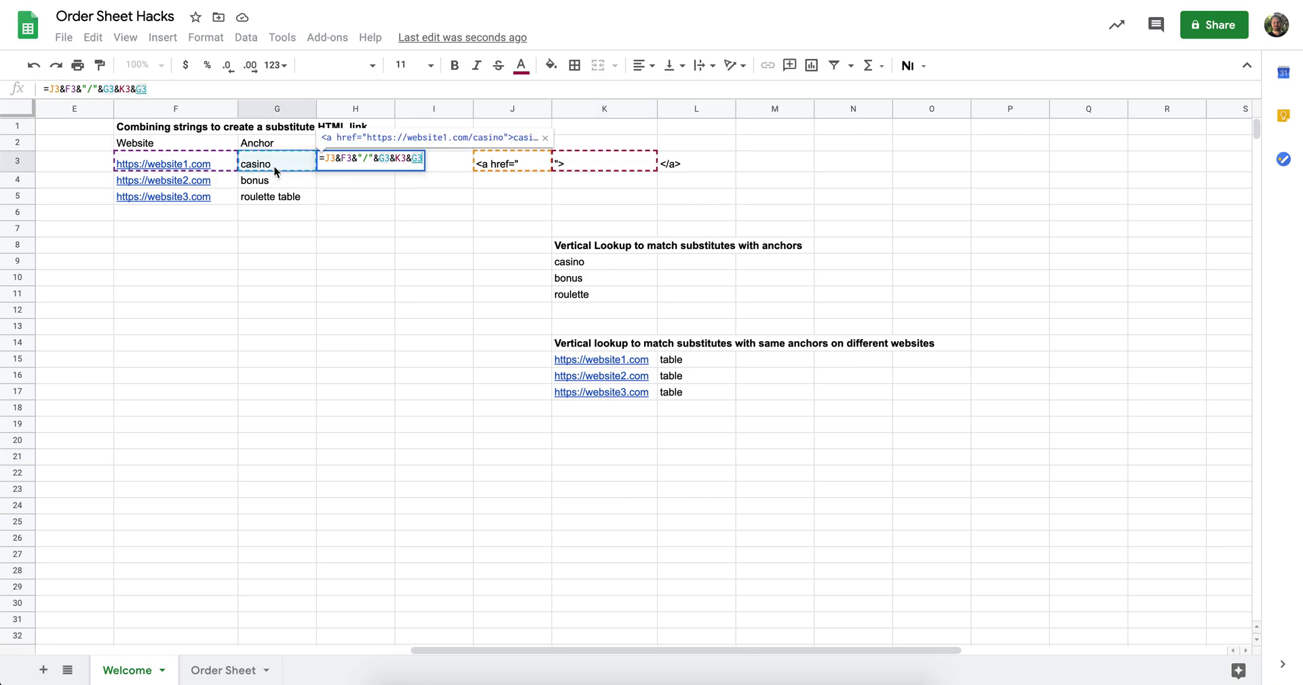
text(&)
click(695, 170)
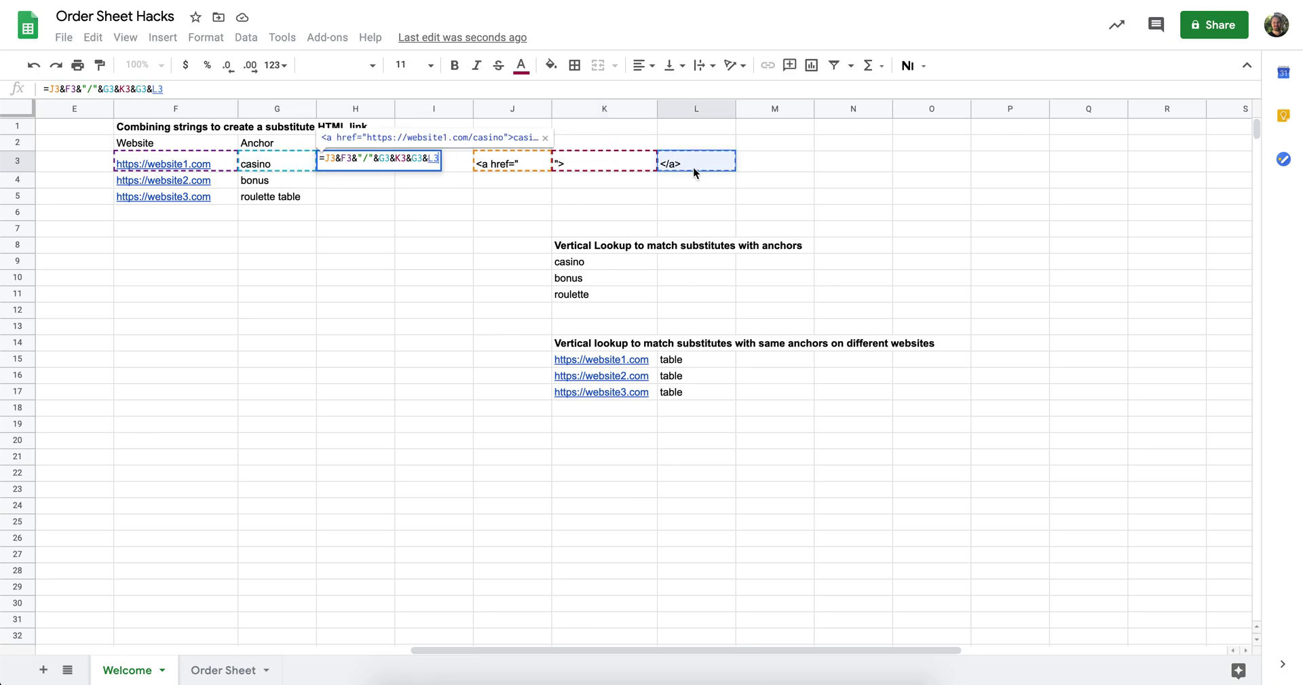
key(Return)
drag(395, 107, 603, 104)
click(419, 165)
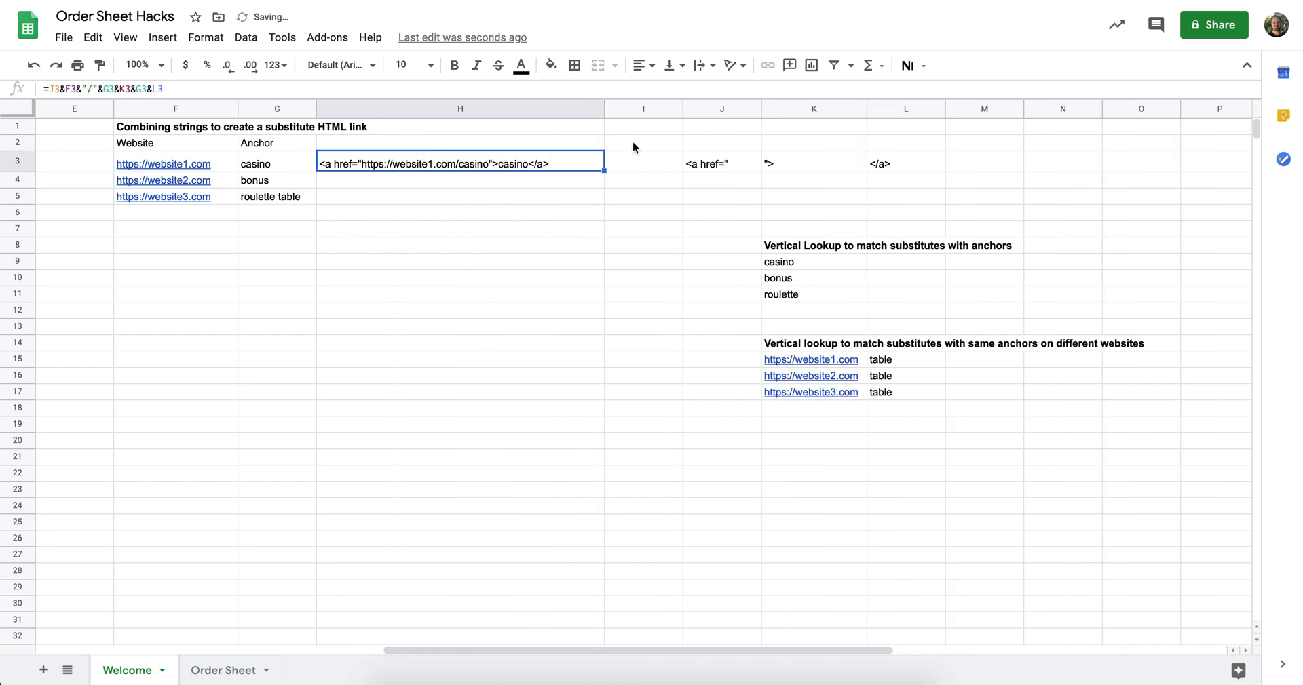
Copy the link formula and HTML parts in H3:L3 to row 4 for the second website.
drag(517, 167, 902, 165)
key(ctrl+c)
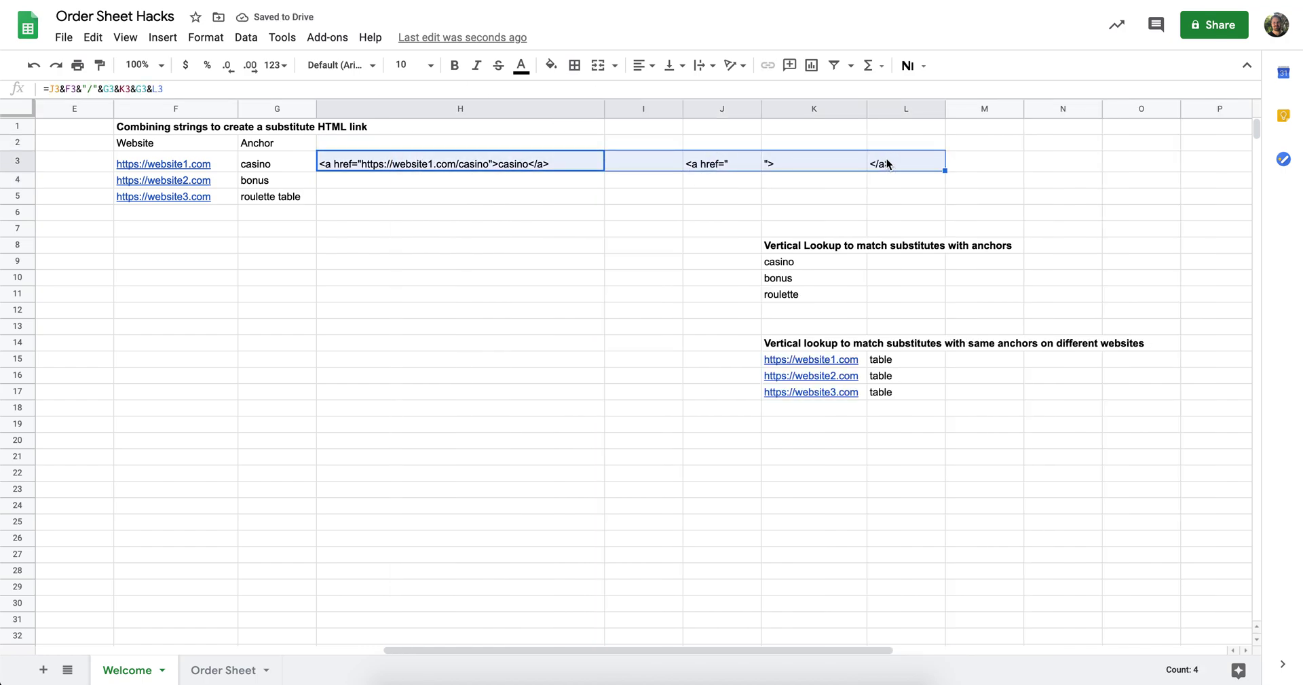
click(424, 181)
key(ctrl+v)
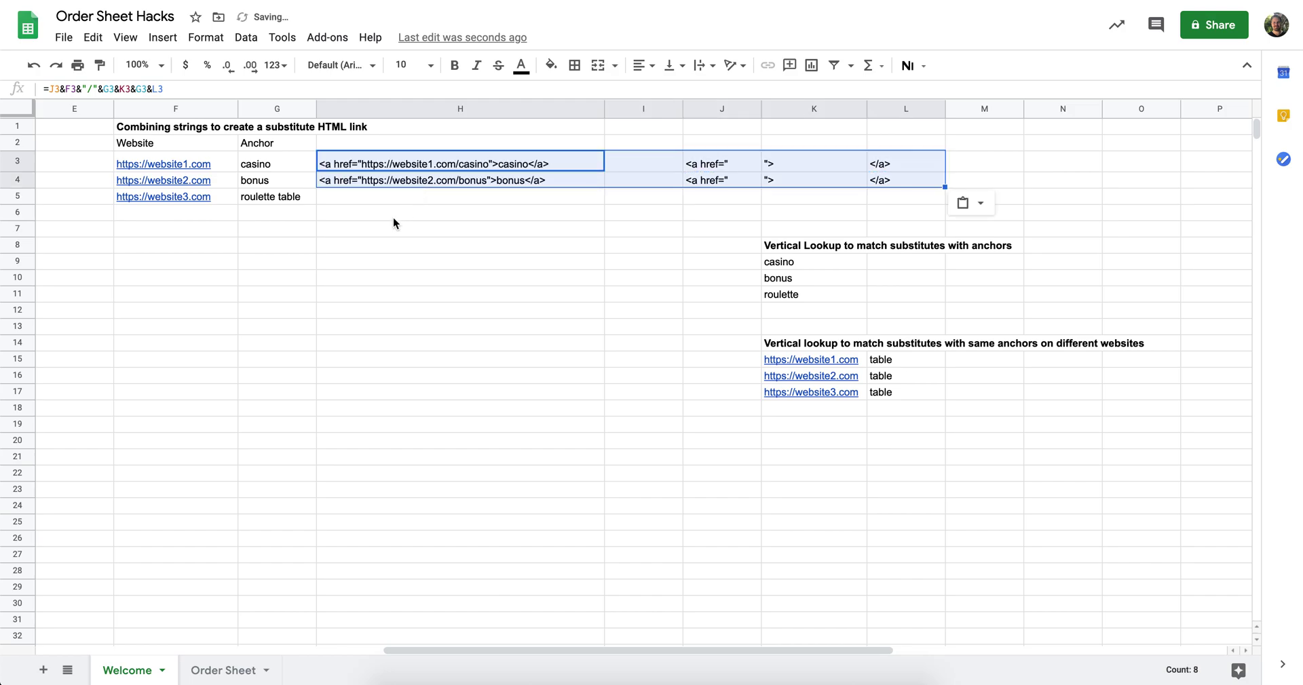
click(382, 213)
Copy the "roulette table" anchor from G5 to I5.
click(262, 199)
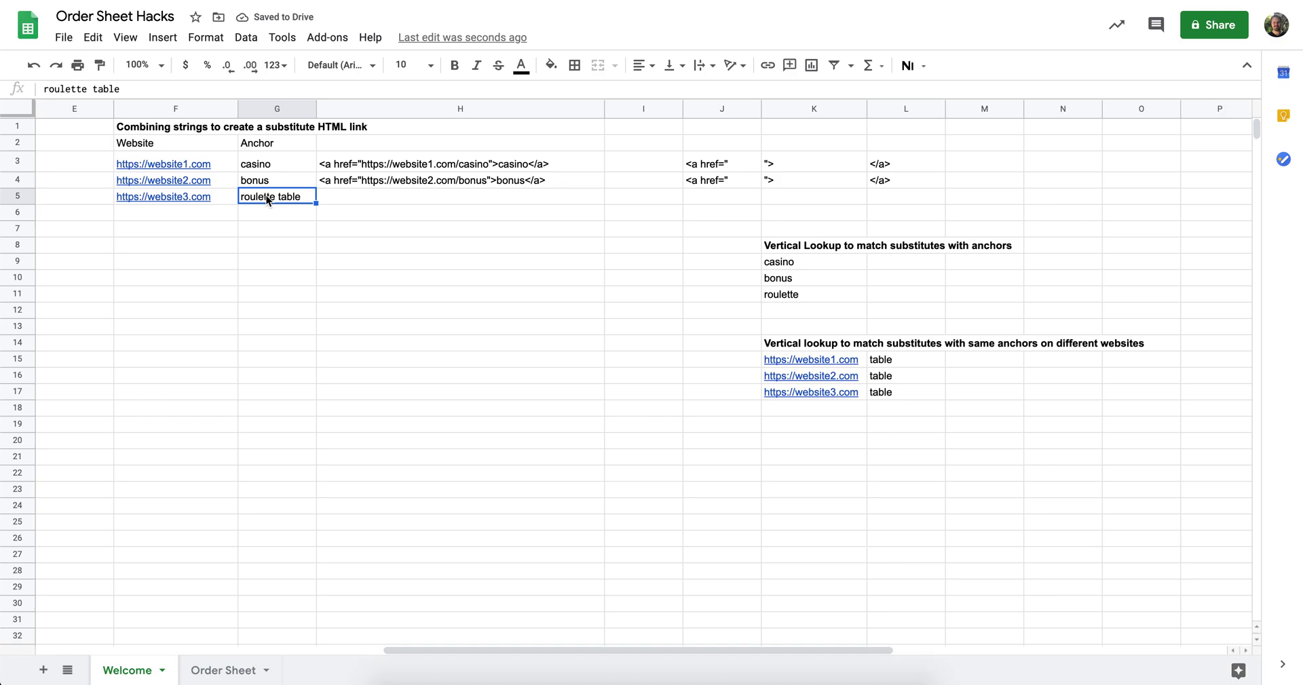
key(ctrl+c)
click(650, 196)
key(ctrl+v)
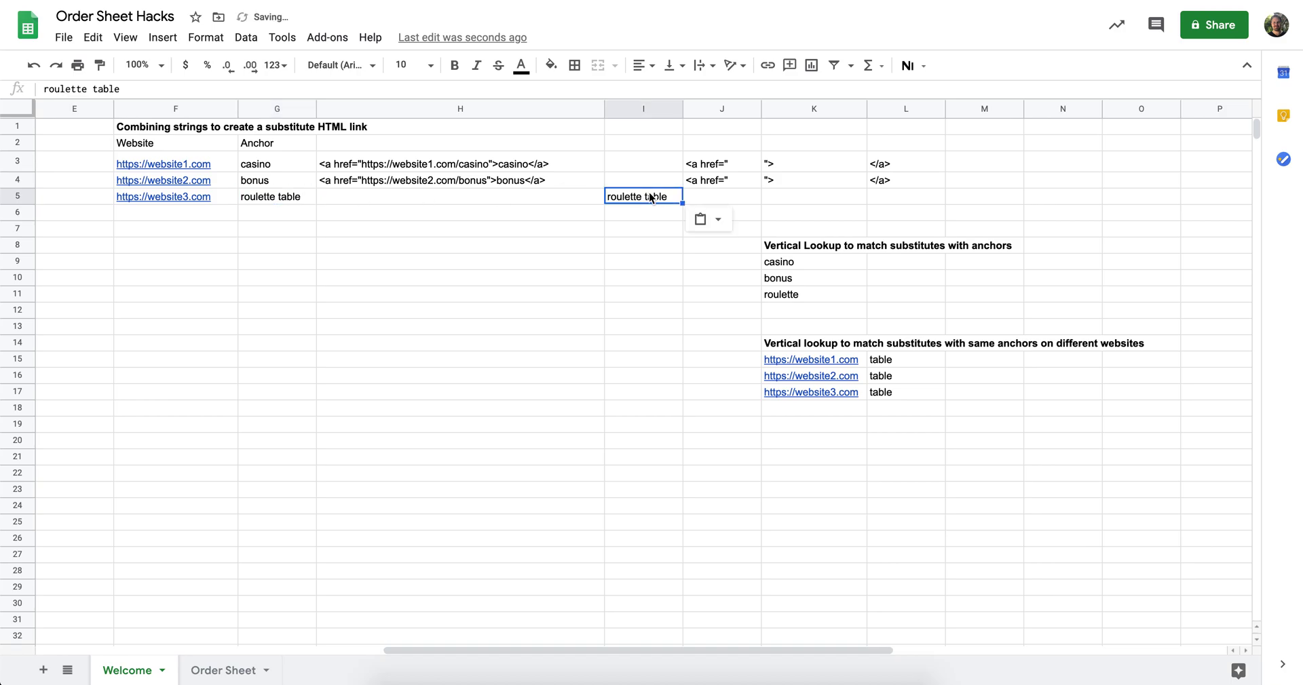
Use Find and replace on column I to replace all spaces with hyphens.
key(ctrl+f)
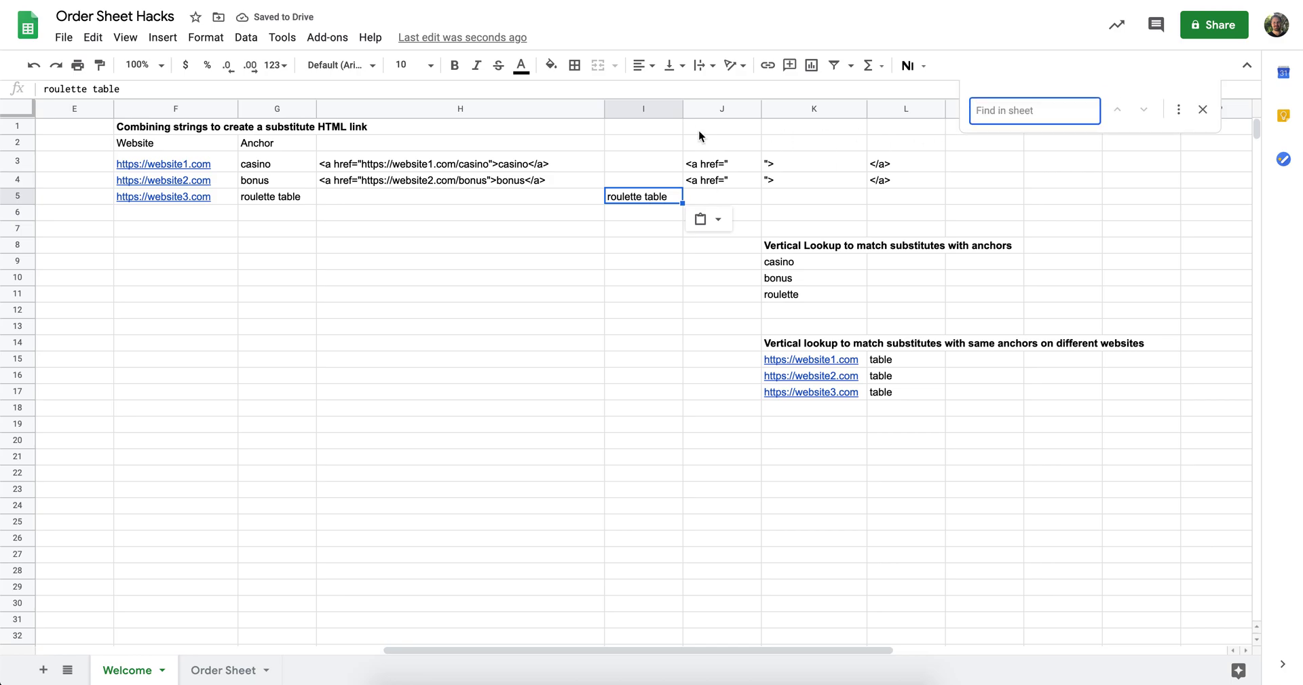
click(643, 108)
key(ctrl+f)
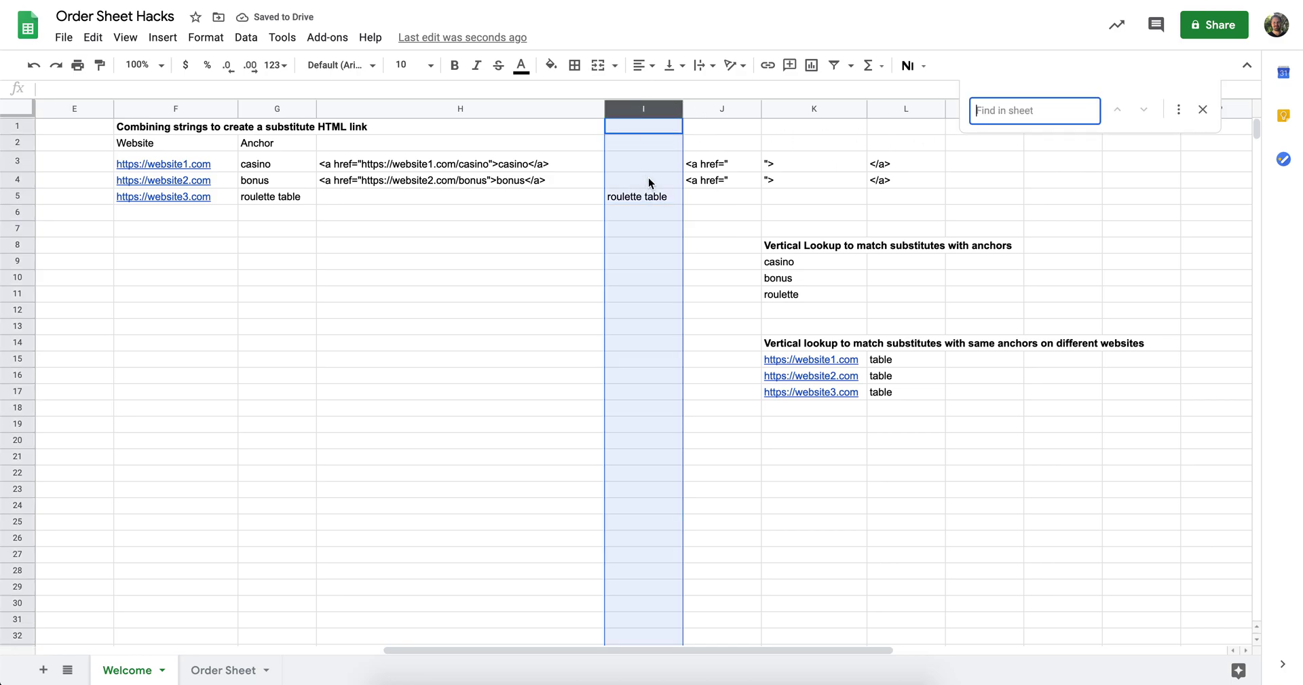
click(1178, 109)
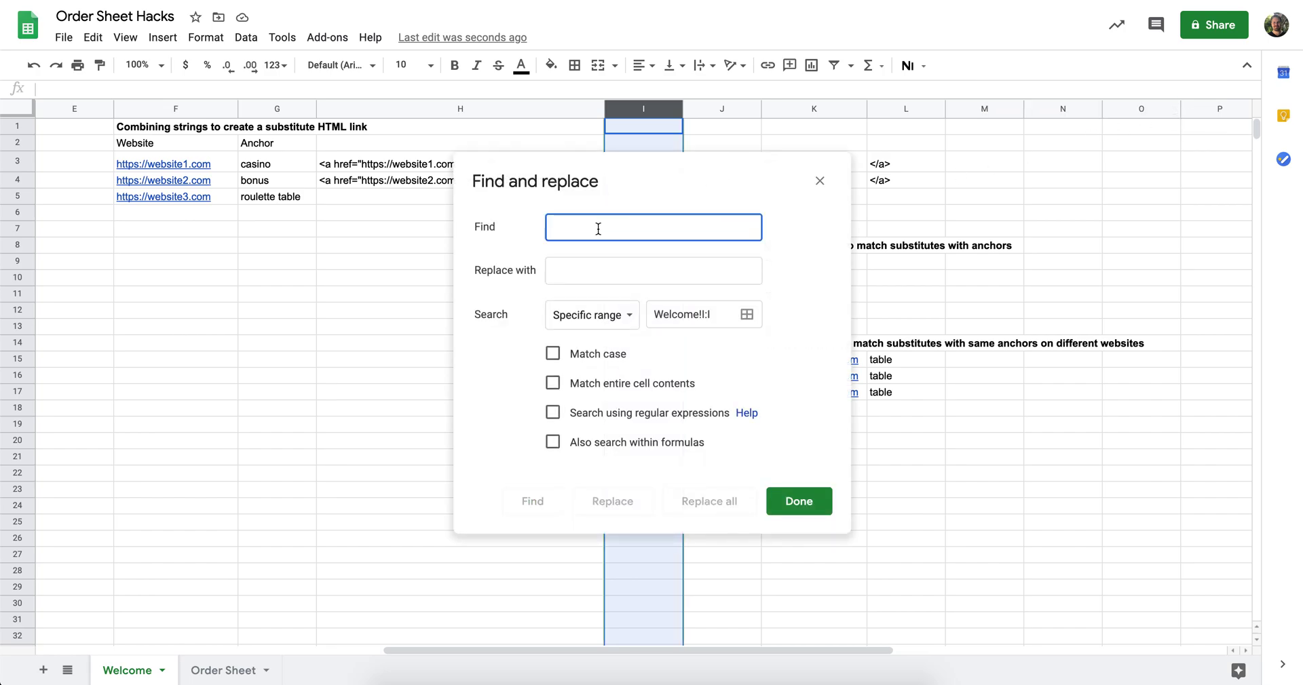
click(573, 265)
text(-)
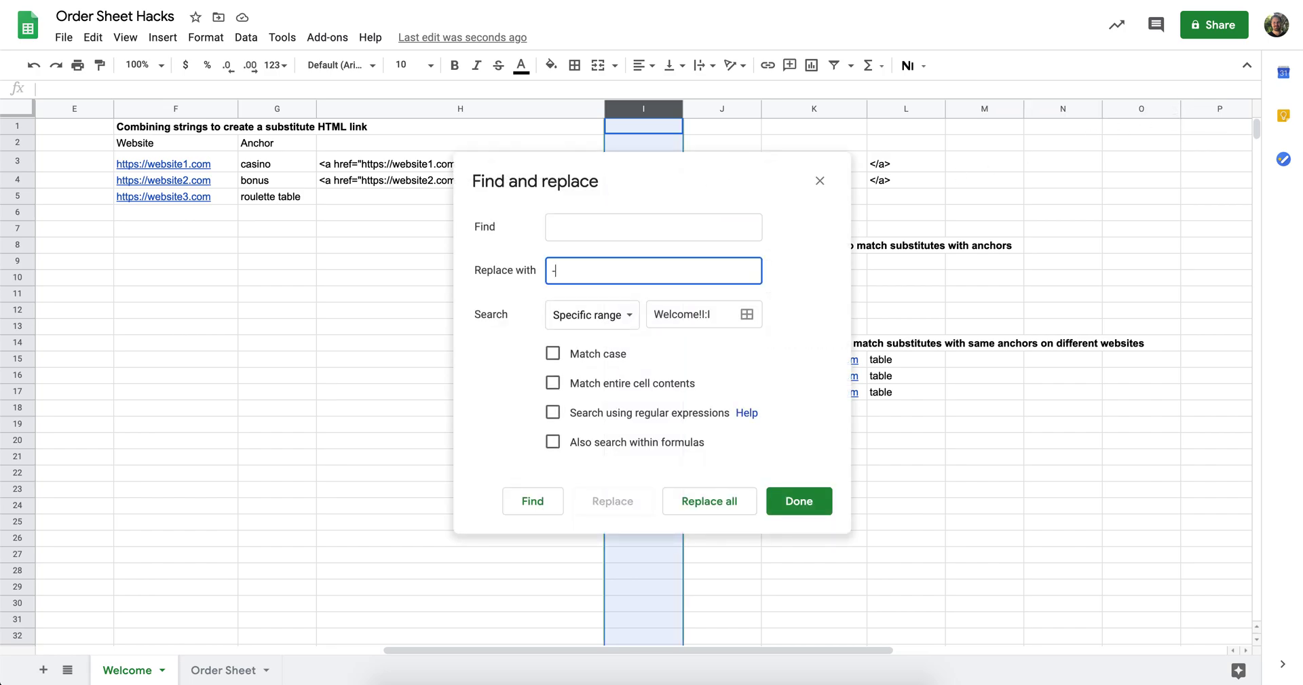
click(705, 499)
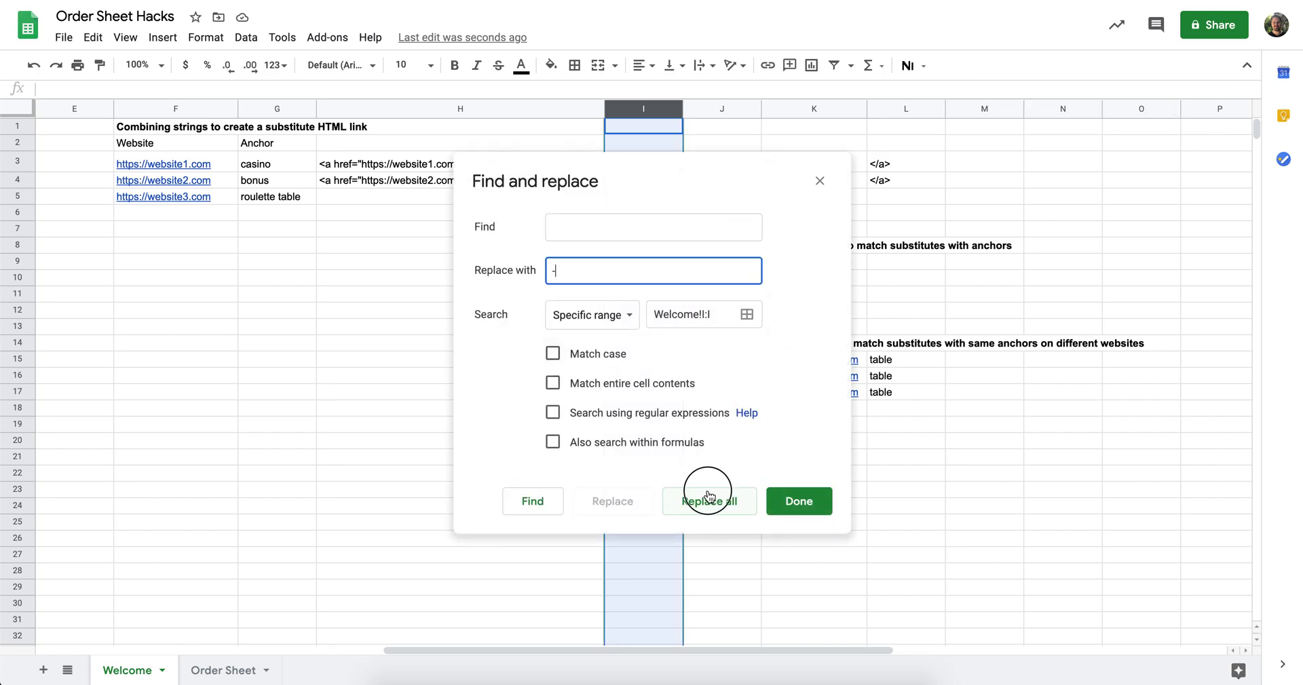
click(802, 502)
click(630, 195)
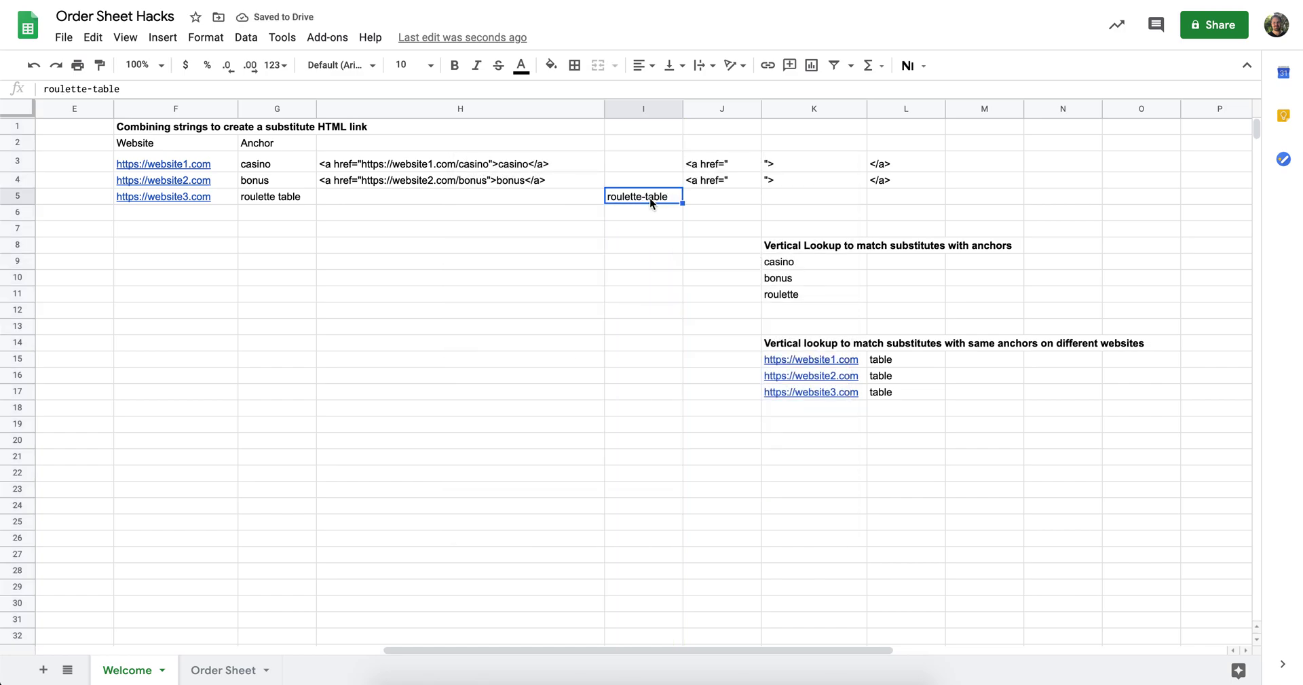
Fill the link formula in H4 and the HTML parts in J4:L4 down to row 5.
click(507, 181)
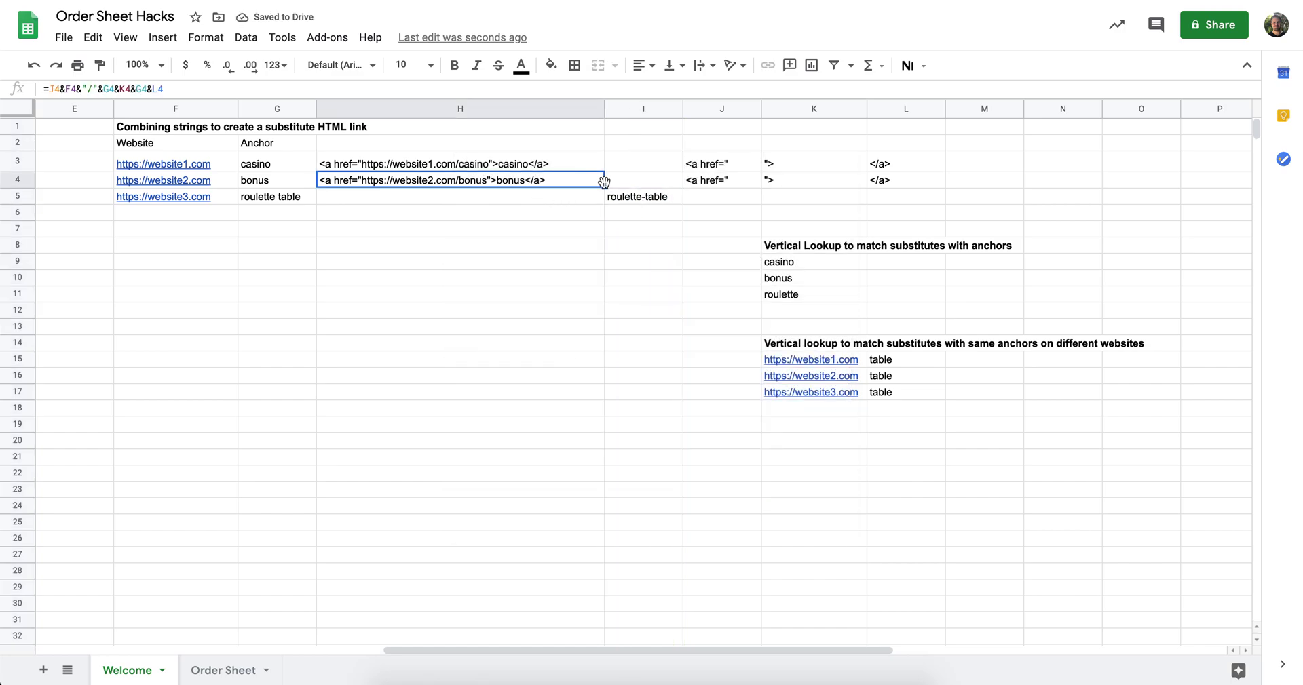
drag(603, 185, 603, 197)
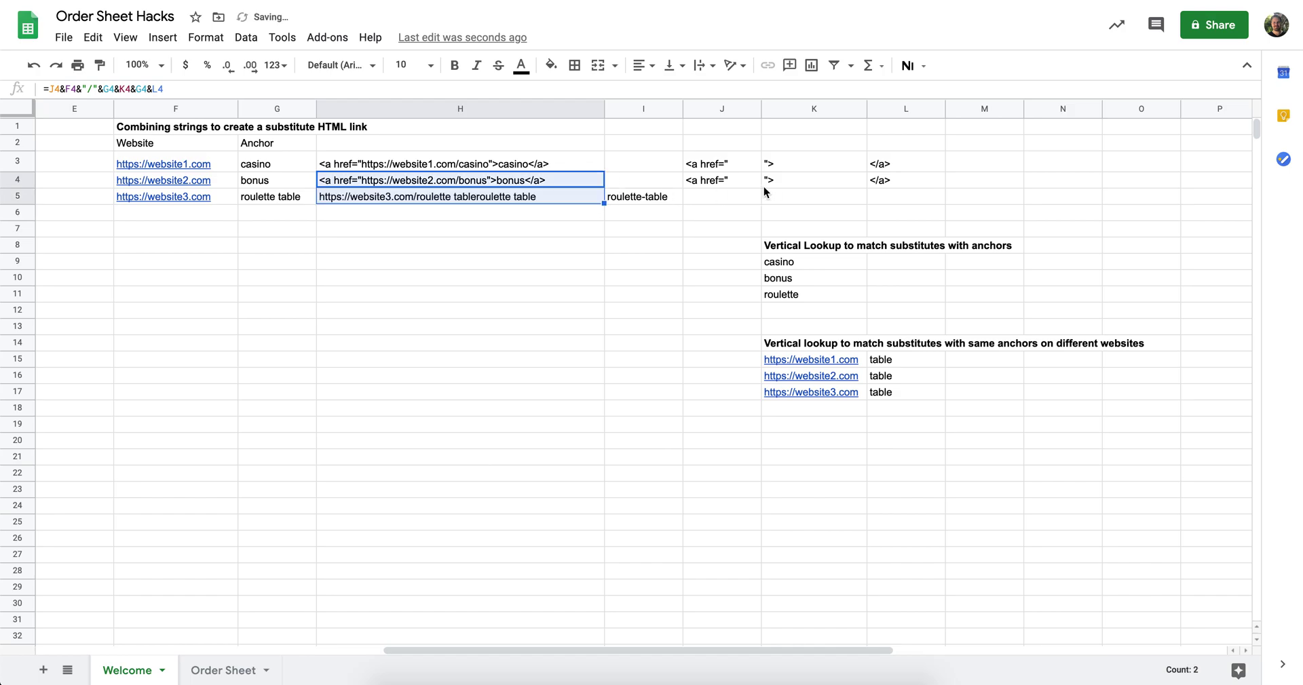
drag(719, 180, 945, 198)
click(934, 182)
shift+click(756, 183)
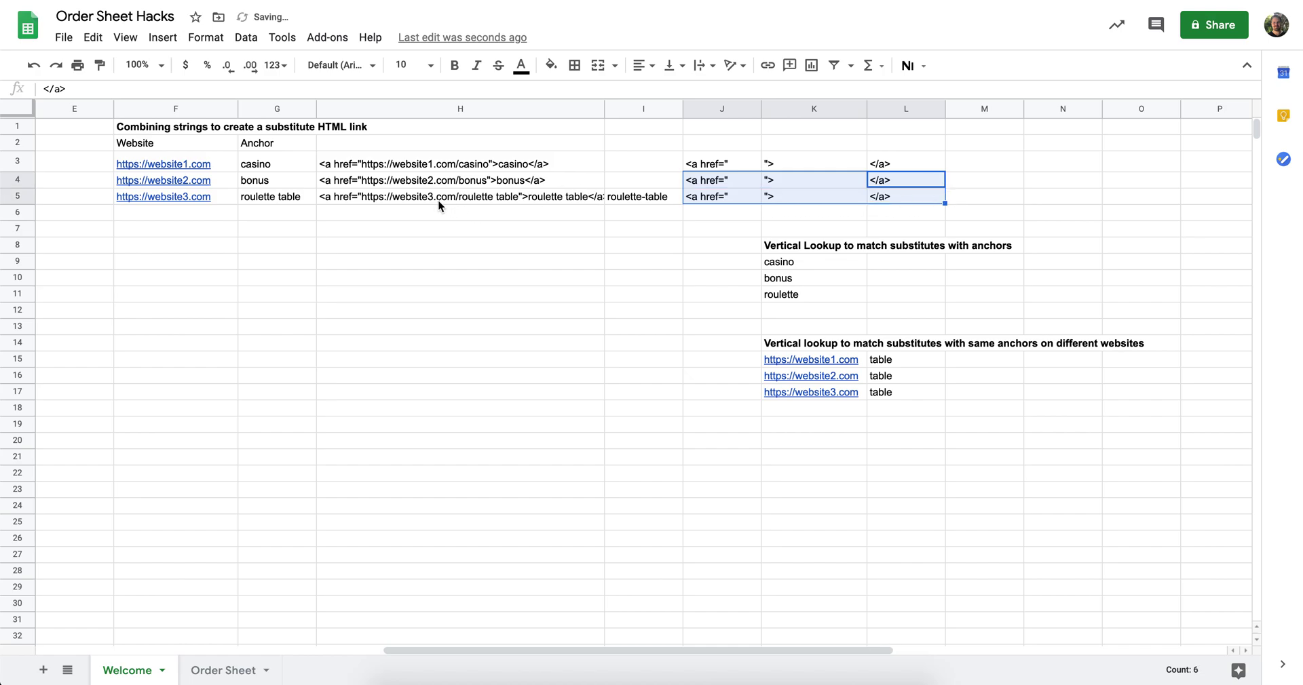
Change the URL reference after the "/" in the H5 formula to I5, and widen column H to fit the link.
click(433, 201)
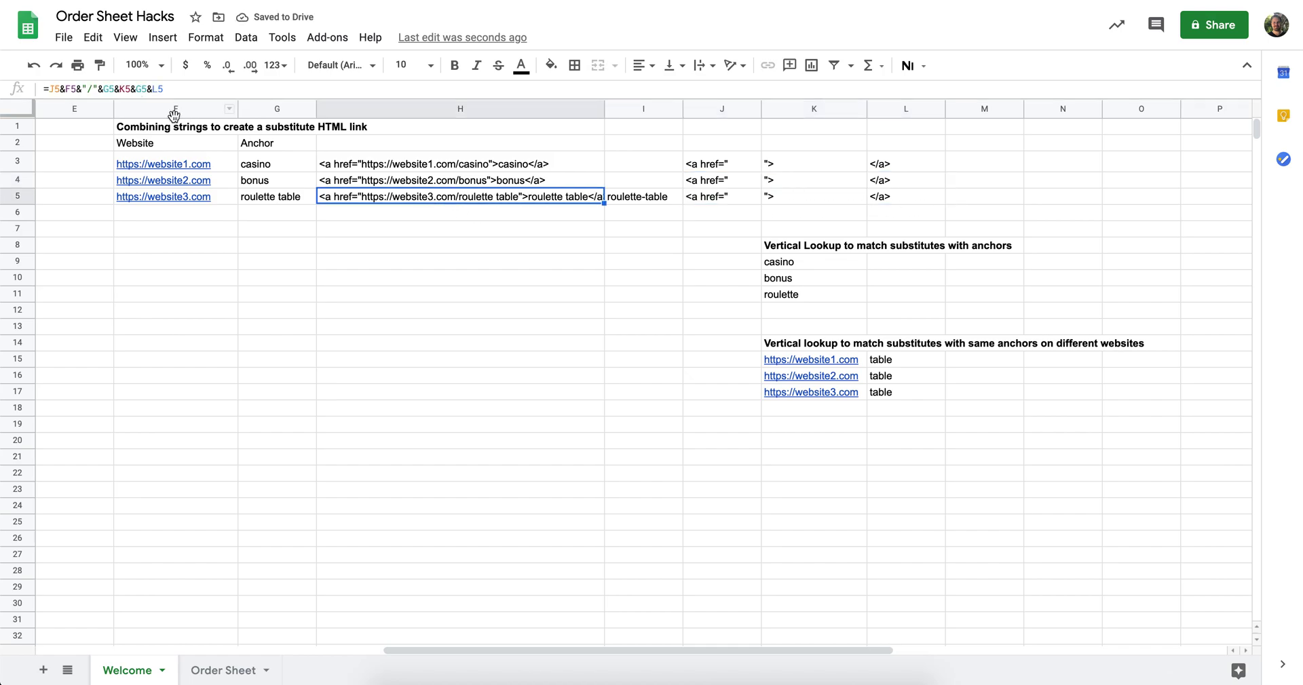
double_click(114, 90)
key(BackSpace)
click(661, 201)
key(Return)
click(360, 196)
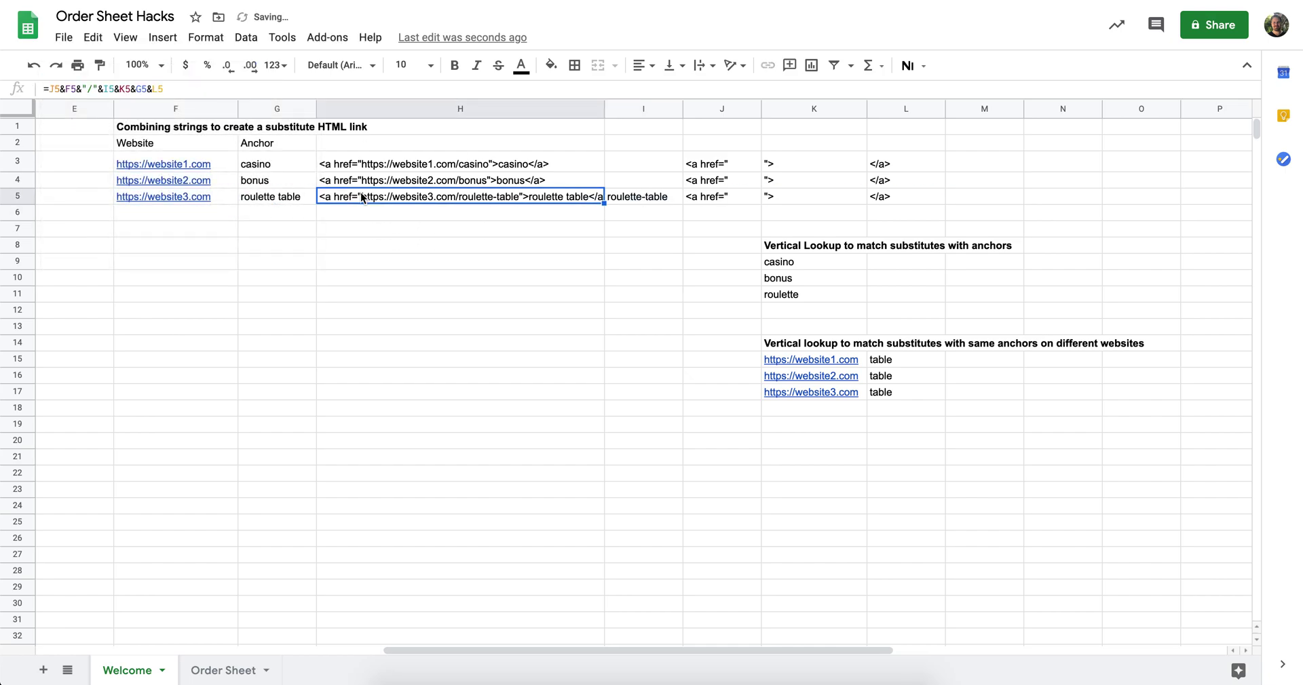
drag(603, 107, 699, 105)
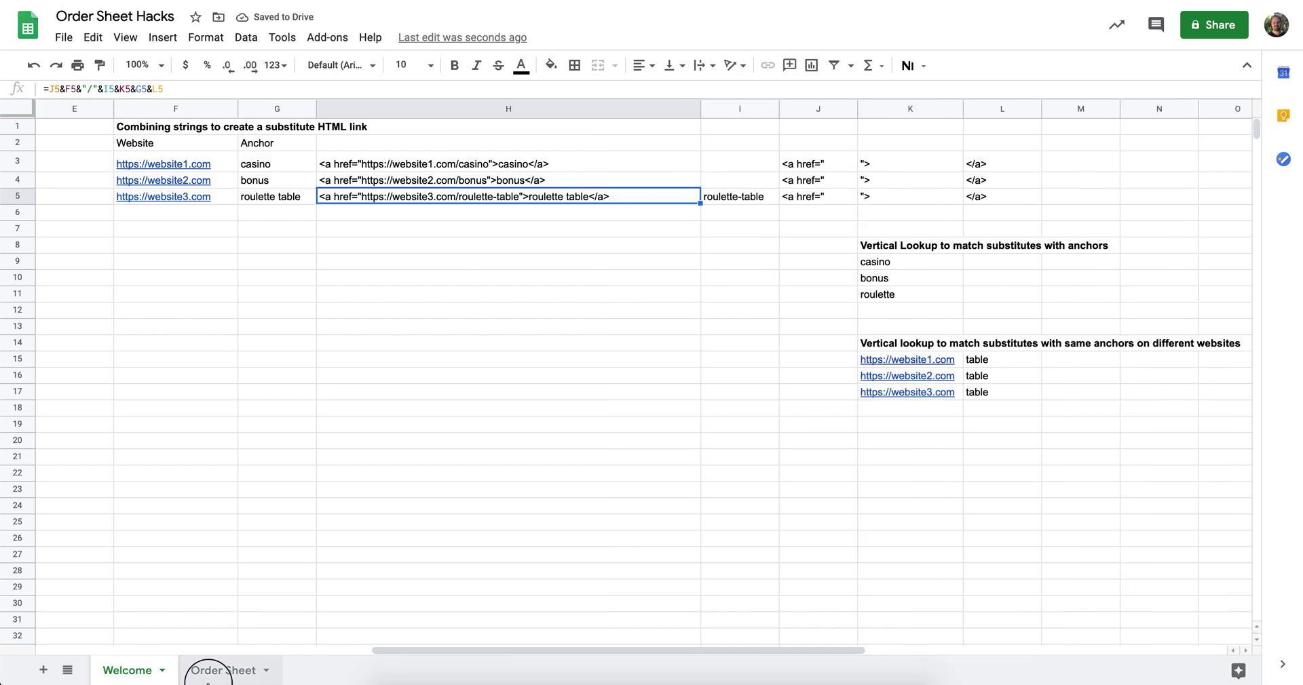
On the Order Sheet tab, insert three blank columns before Domain Url.
click(211, 670)
scroll(463, 364, left, 2)
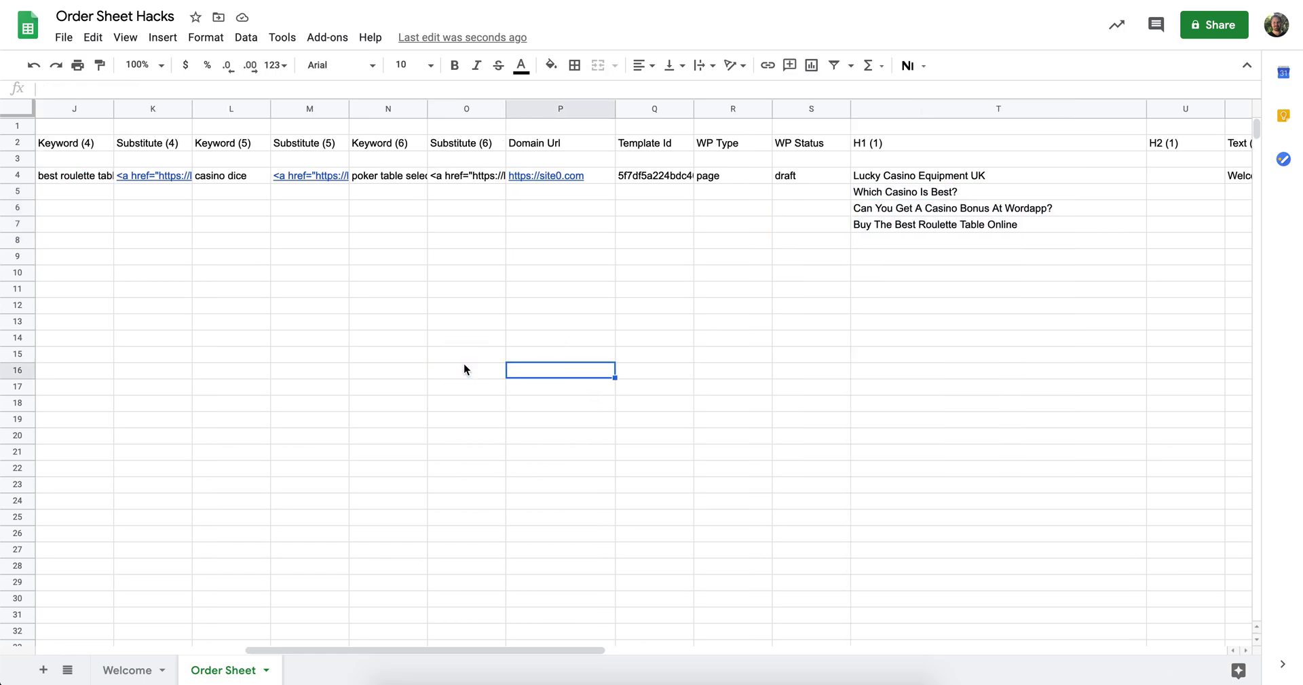
drag(609, 105, 777, 107)
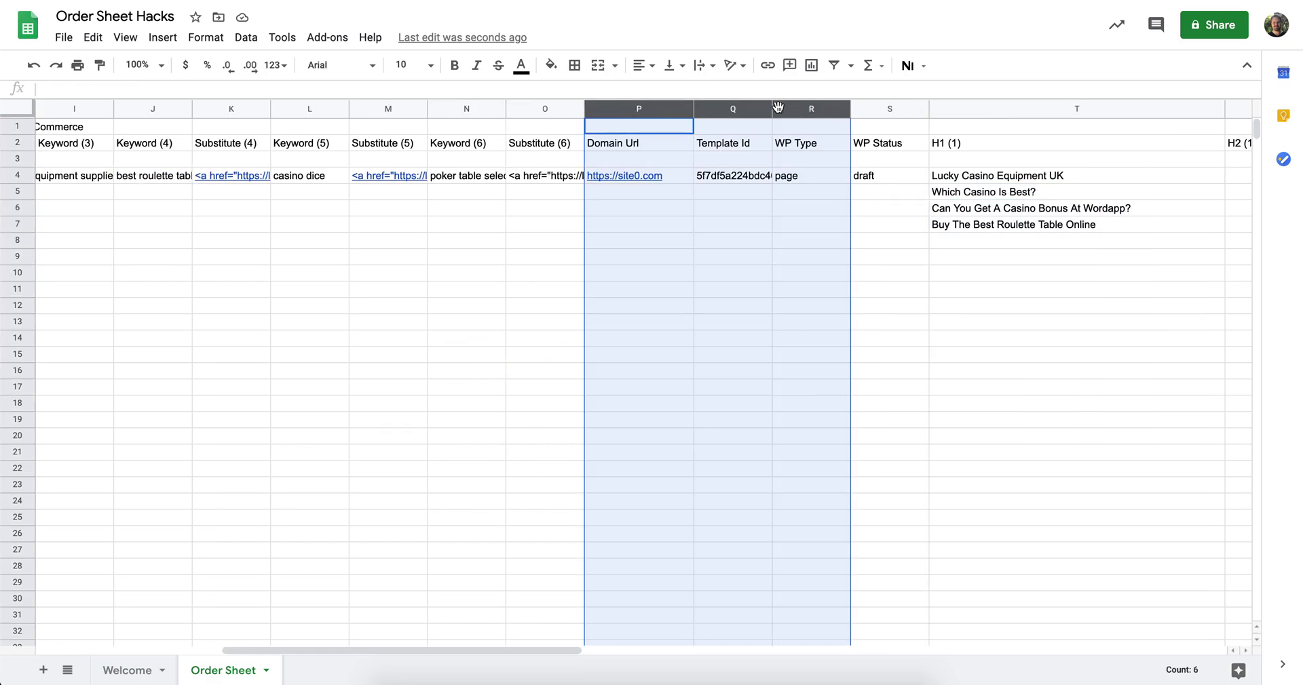
right_click(777, 106)
click(823, 174)
click(626, 205)
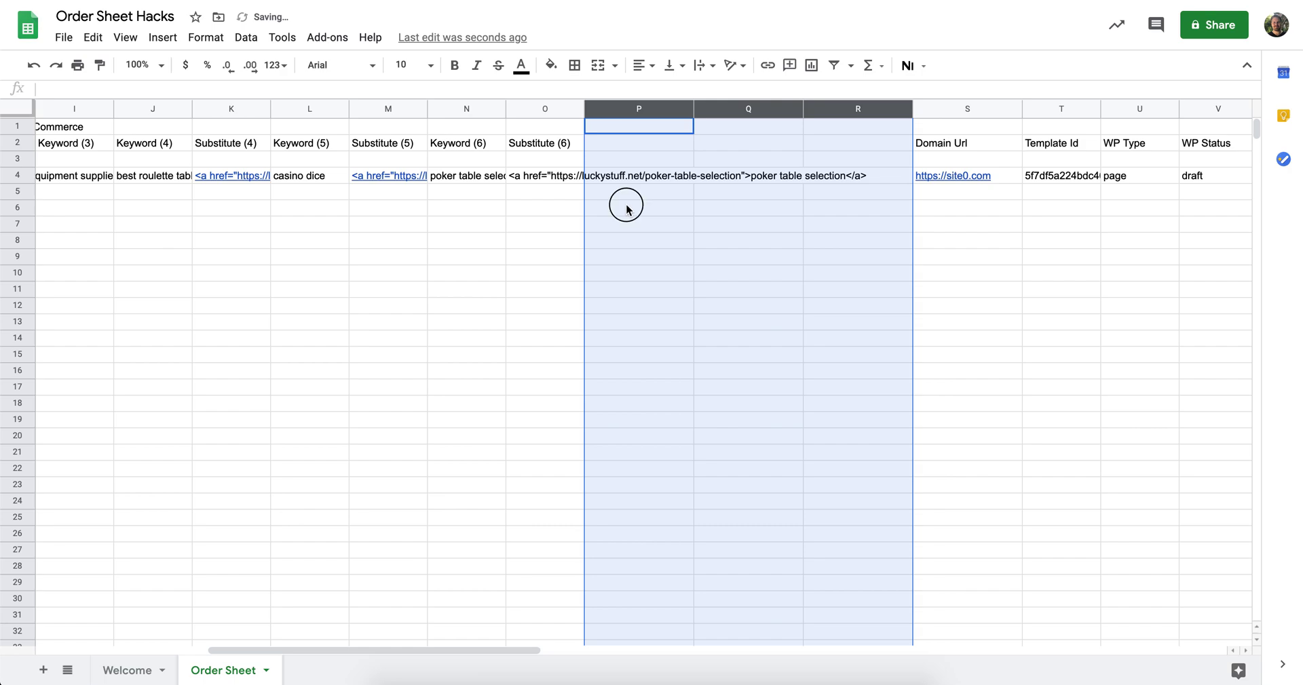
Enter the HTML link parts <a href=", "> and </a> in cells P5, Q5 and R5 of the Order Sheet.
click(588, 188)
text(<a hre=)
text(="")
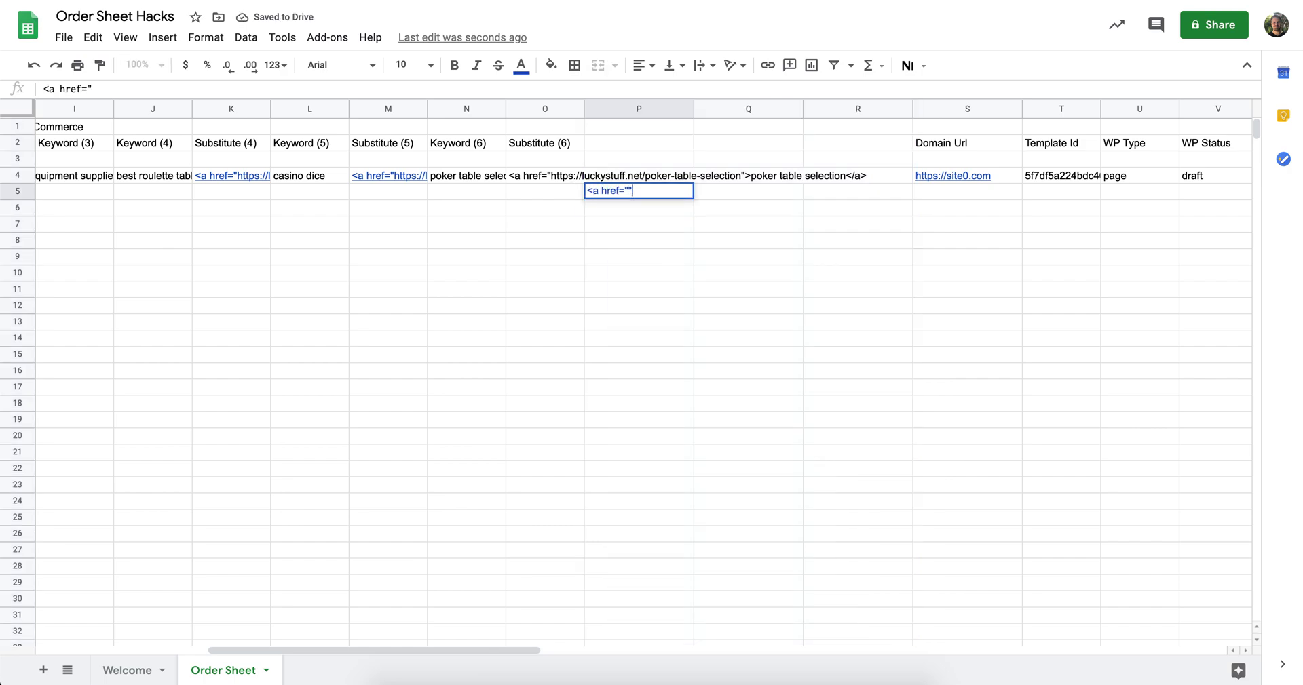
key(Tab)
text(</a)
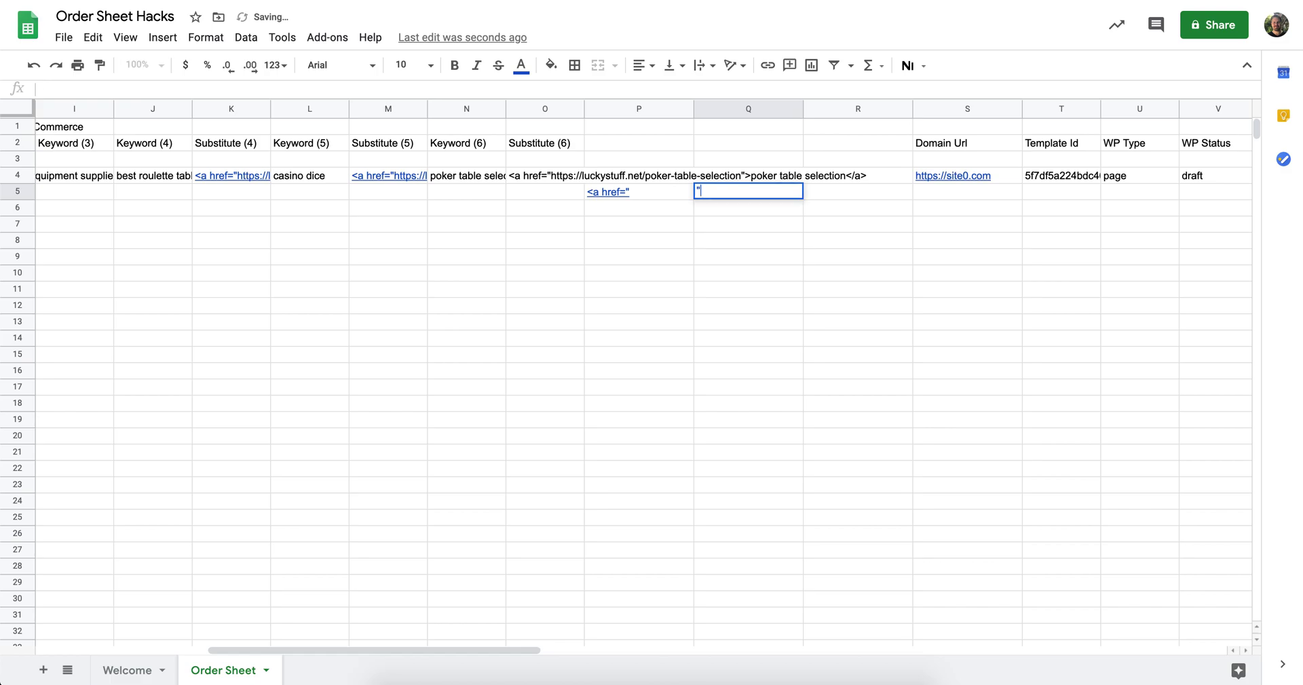
text(>)
key(Tab)
text(</a>)
key(Return)
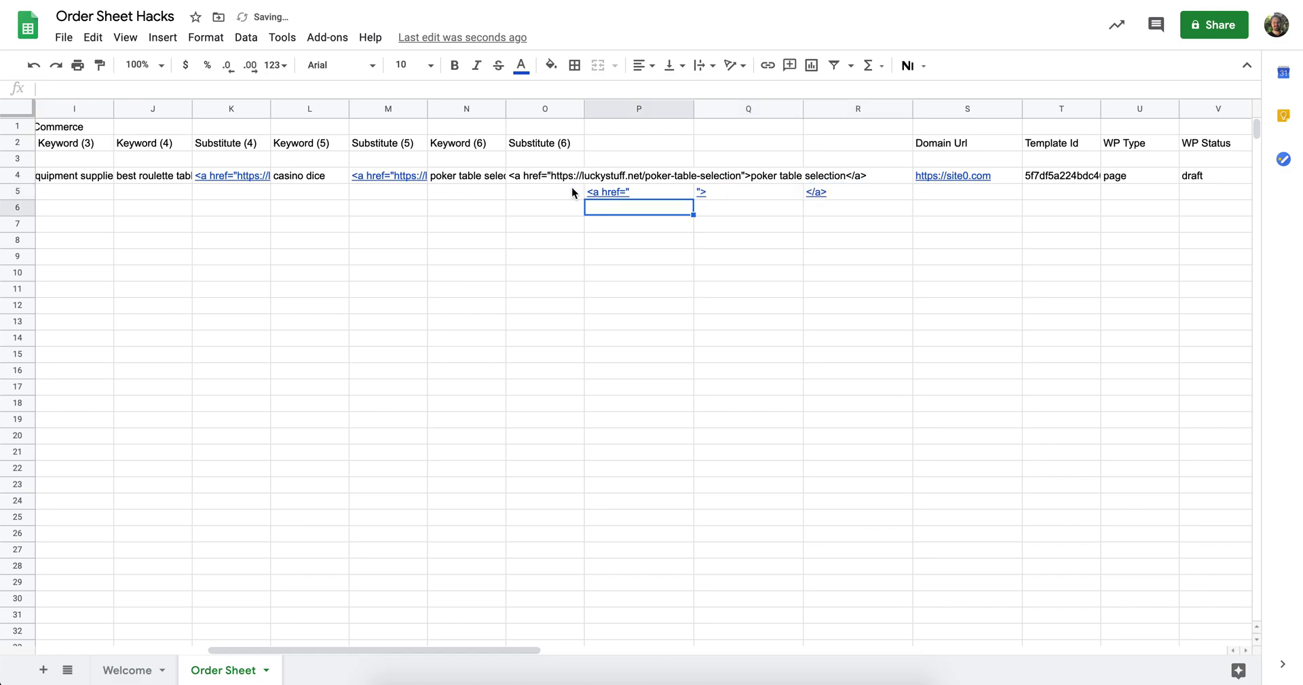
click(524, 195)
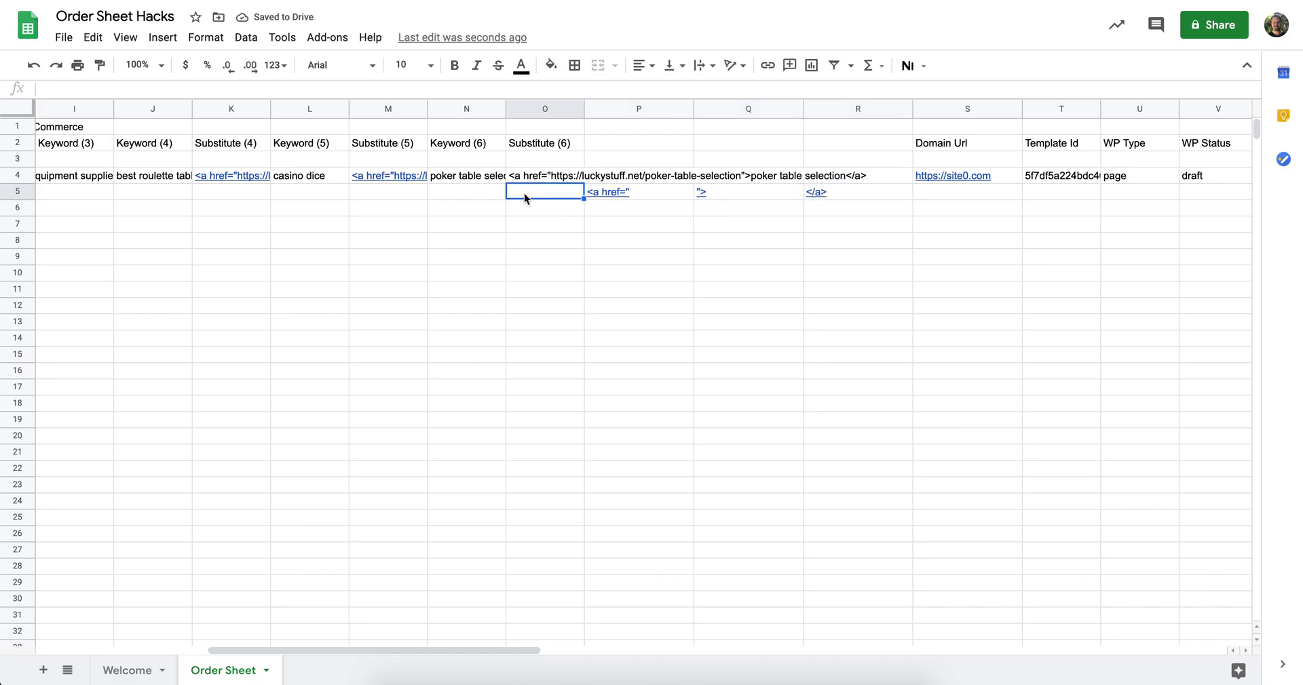
text(=)
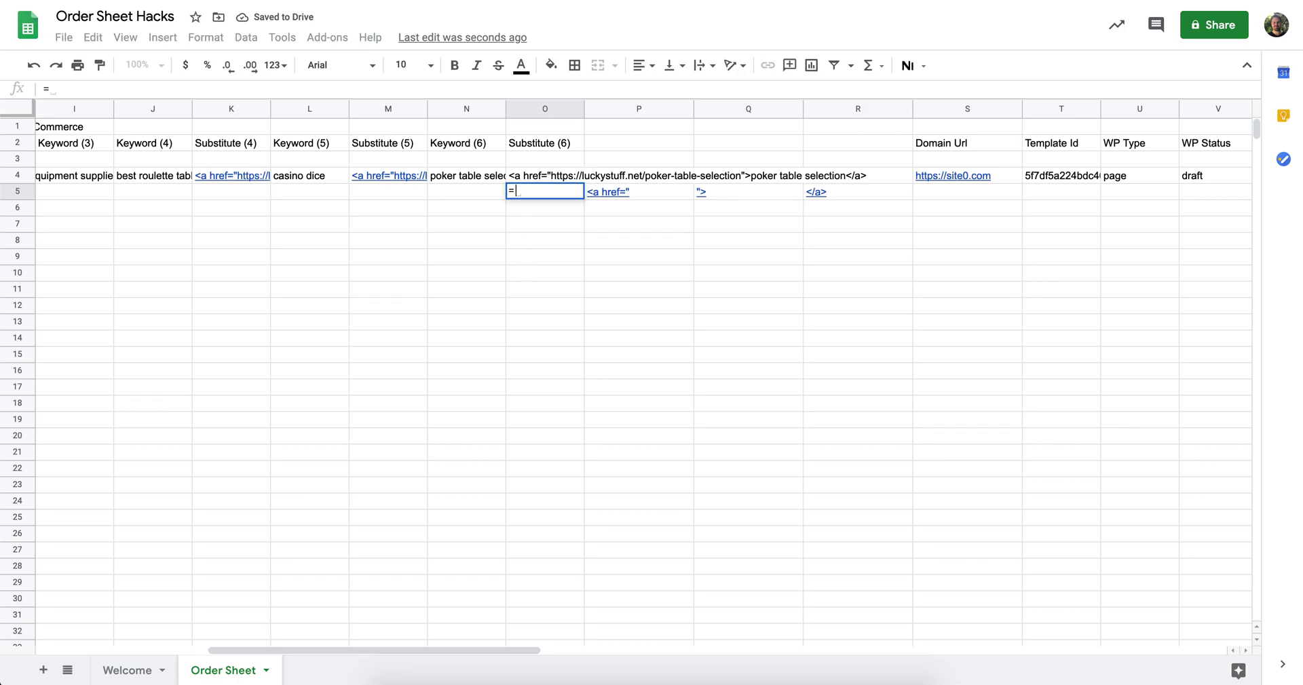
click(522, 259)
key(Escape)
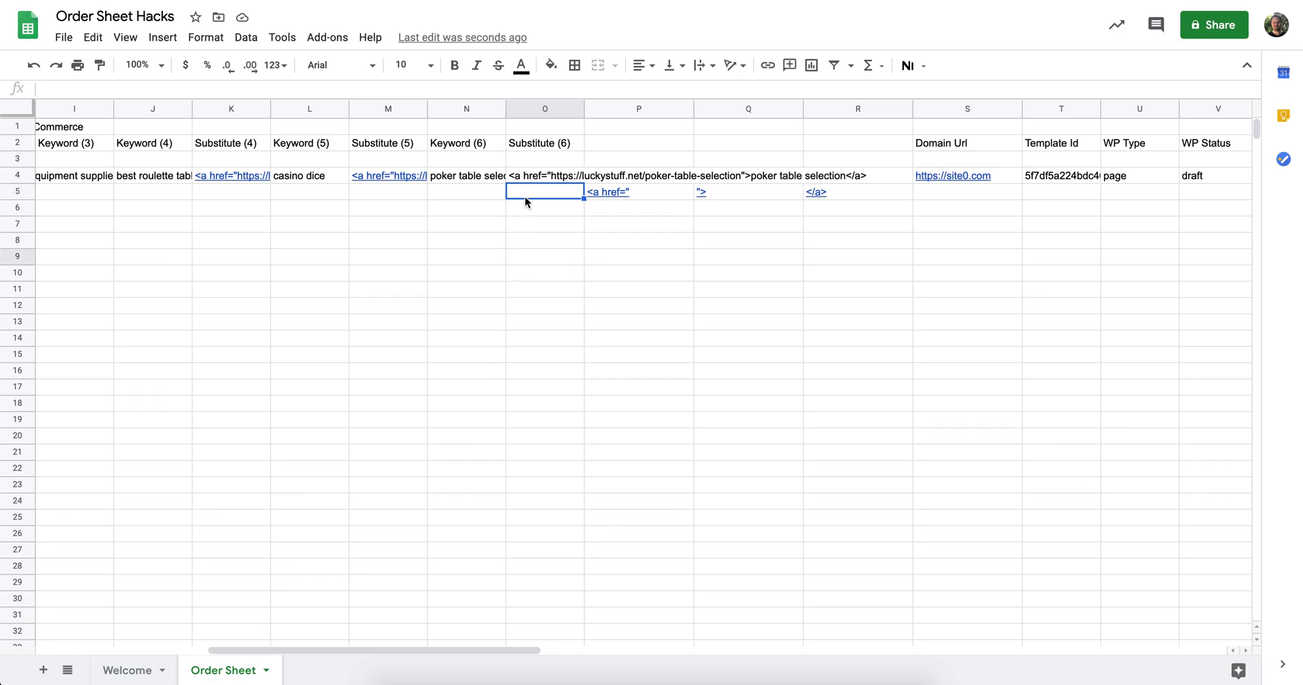
Copy the Substitute (6) column and paste it over itself as values only.
click(523, 110)
key(ctrl+c)
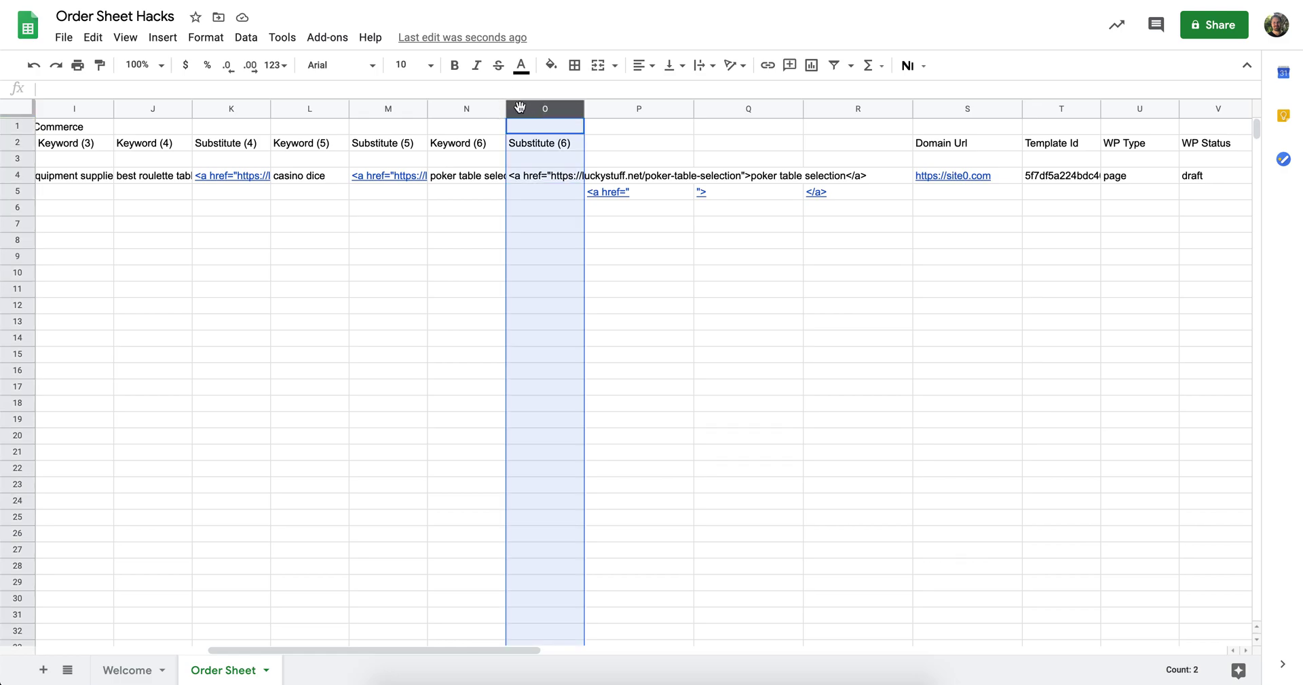
right_click(534, 118)
click(555, 154)
right_click(539, 122)
mouse_move(645, 206)
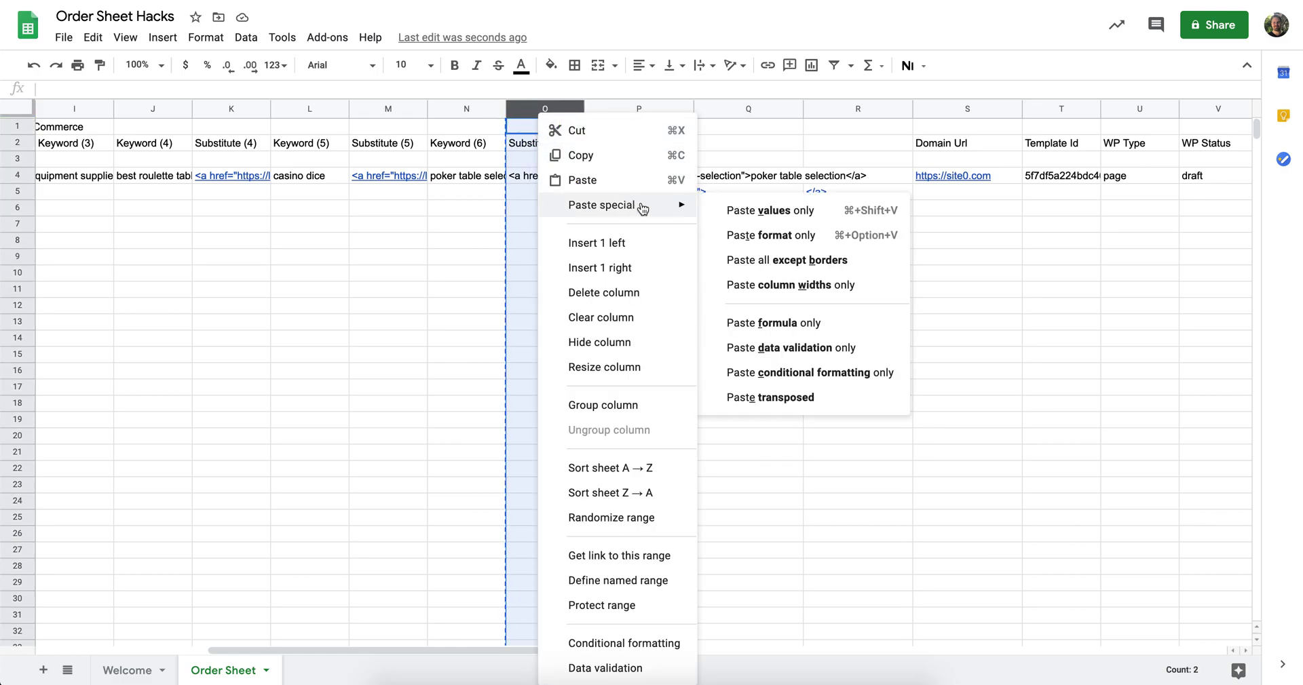
click(736, 208)
Delete helper columns P to R from the Order Sheet.
drag(682, 108, 821, 109)
right_click(820, 109)
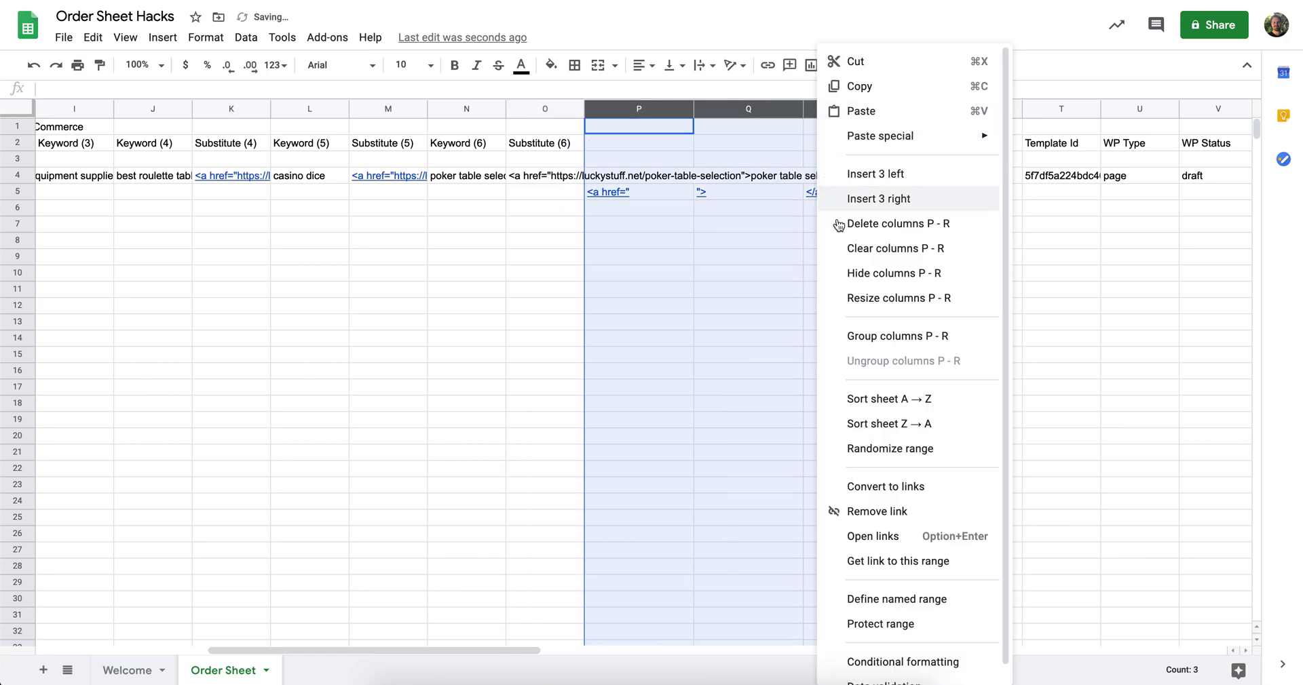
click(840, 223)
drag(531, 178, 530, 304)
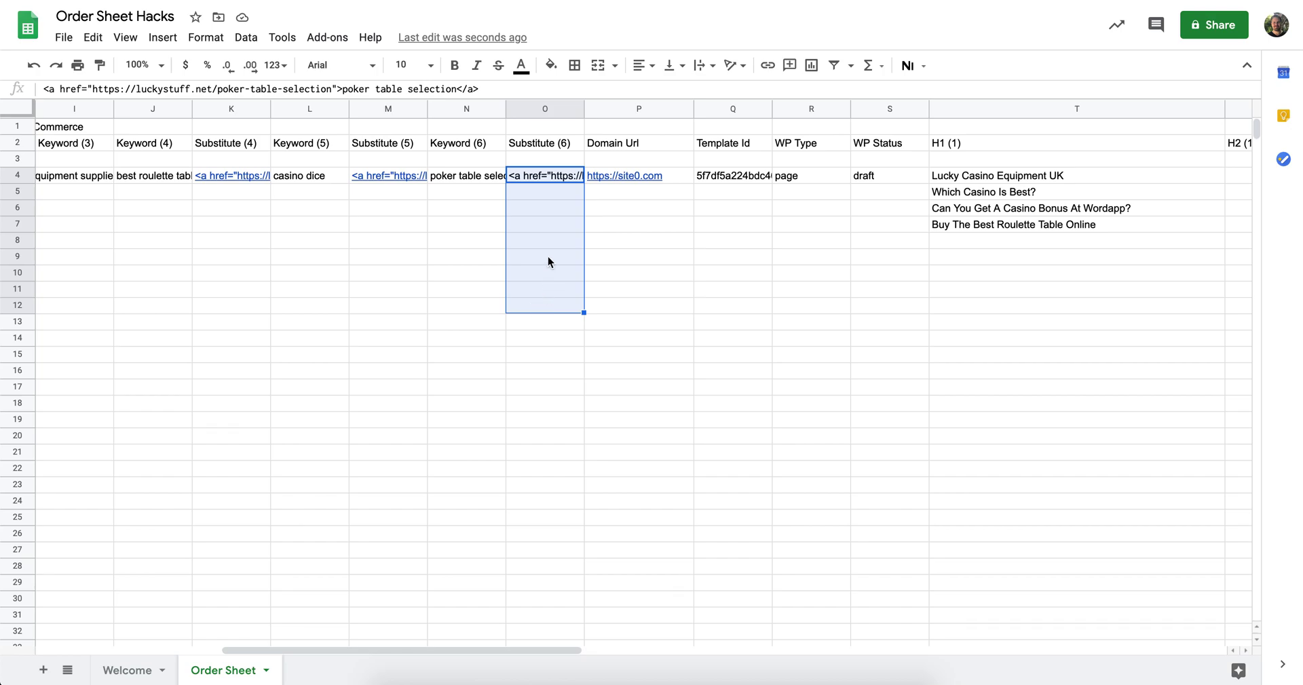
On the Welcome tab, review the list of hacks, the website and anchor table, and the two vertical lookup sections.
click(127, 671)
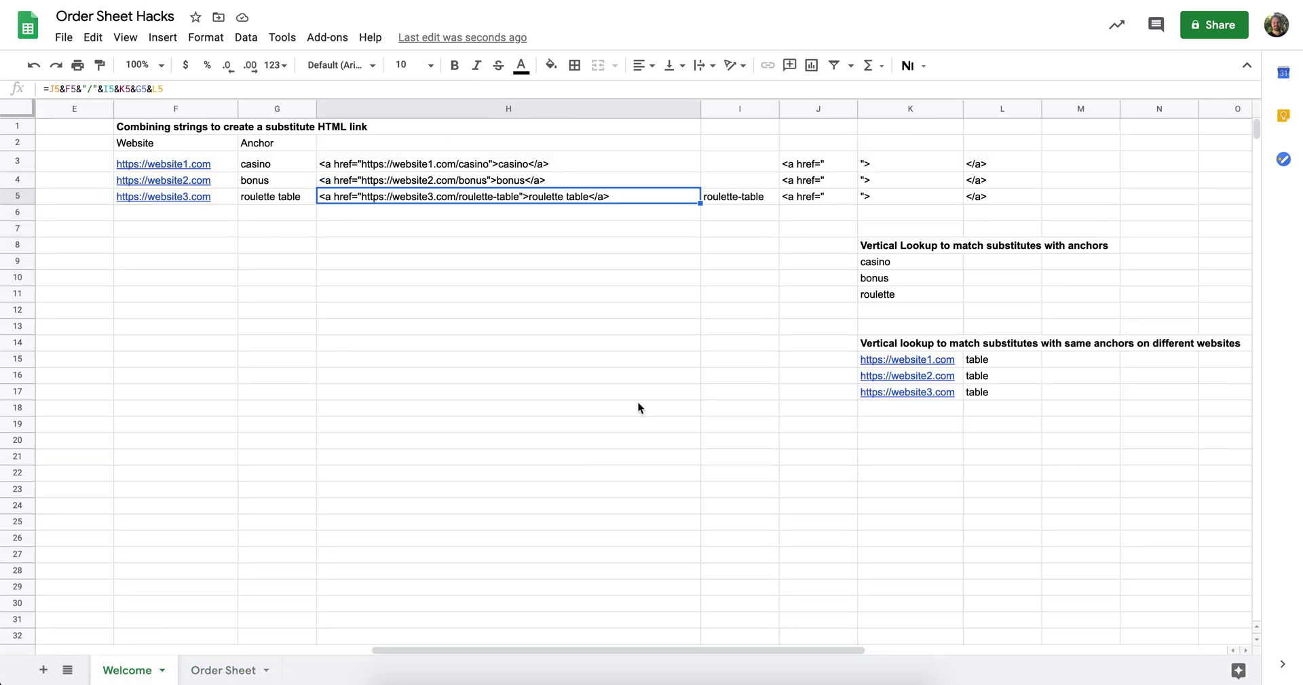
click(472, 296)
scroll(470, 295, left, 4)
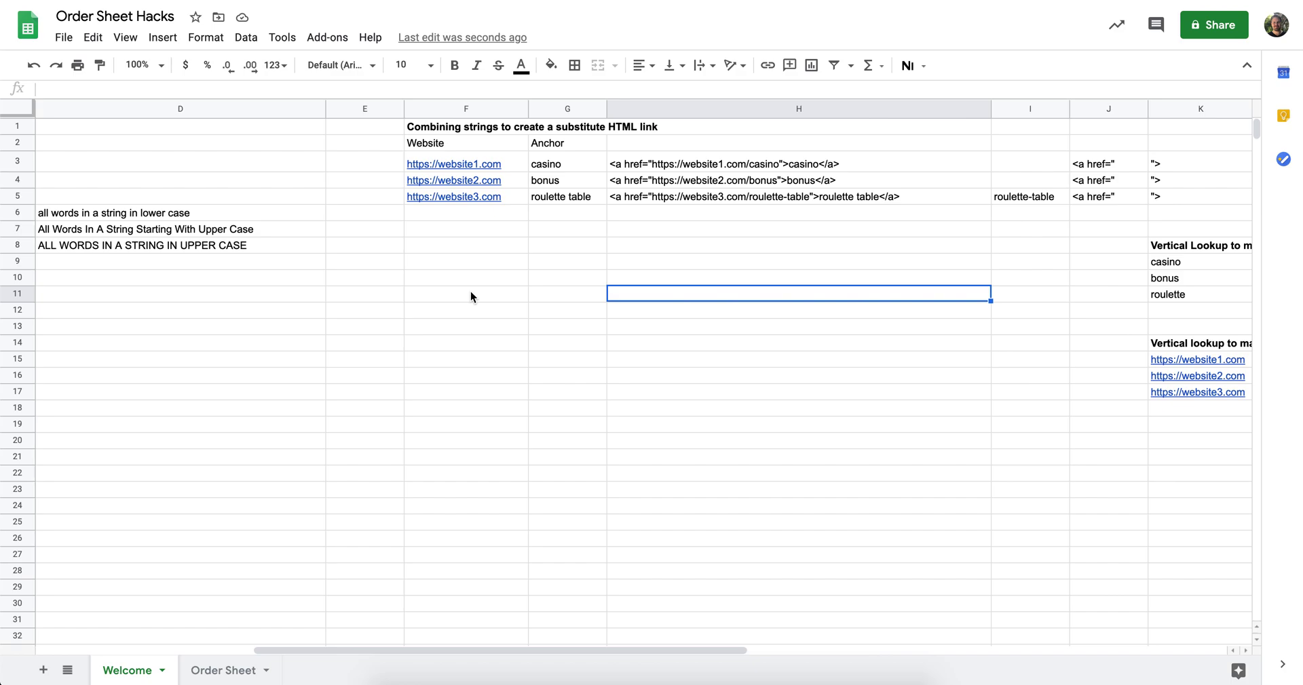
scroll(534, 190, left, 7)
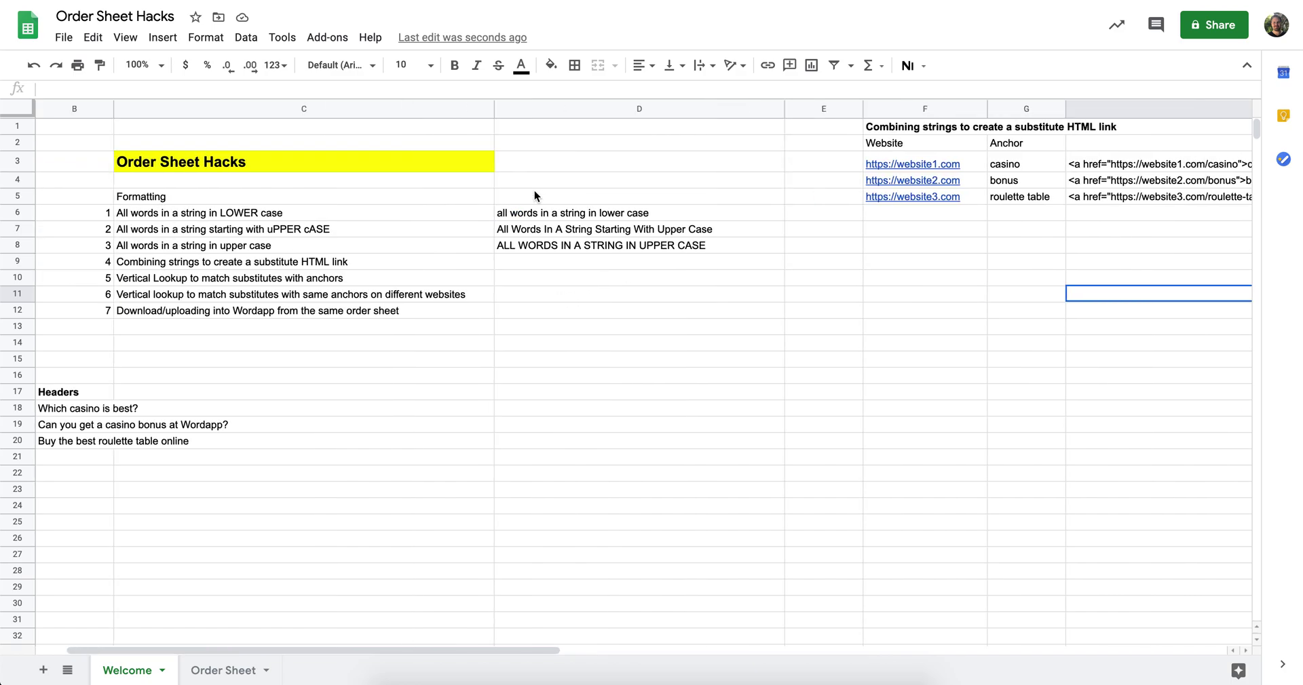
click(357, 281)
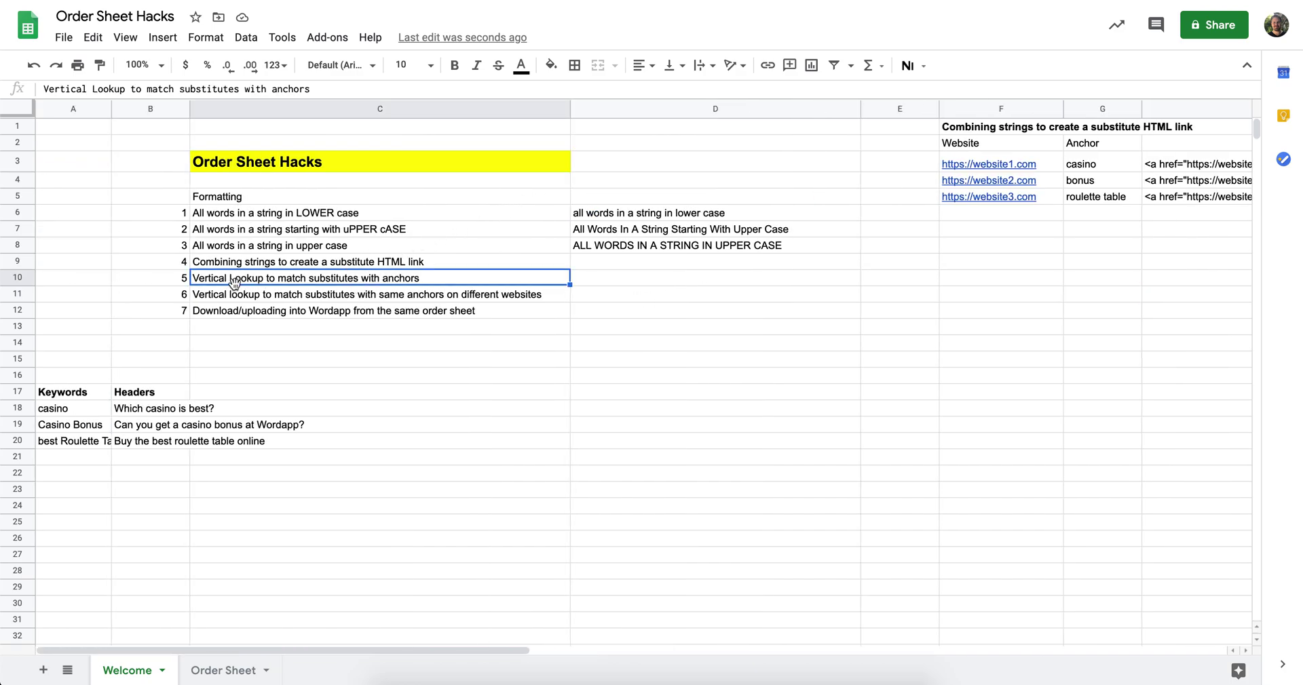
scroll(547, 303, right, 2)
scroll(544, 298, right, 10)
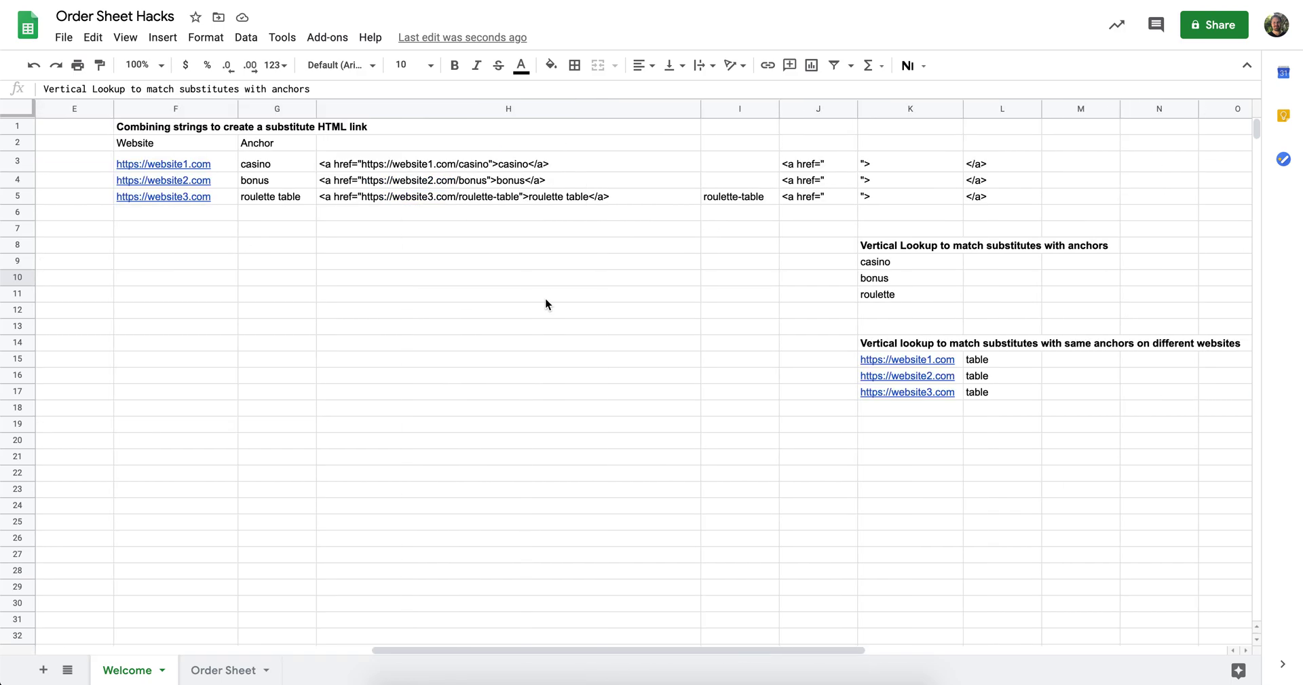
scroll(545, 299, left, 4)
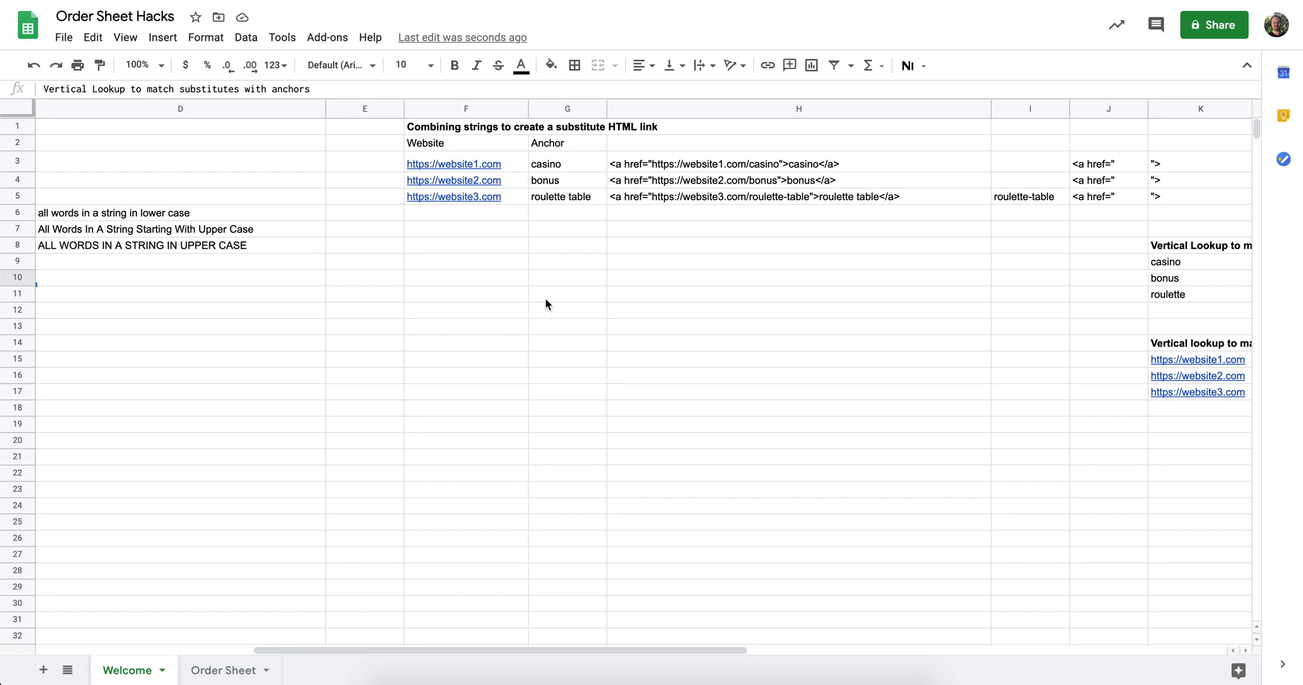
drag(481, 170, 477, 382)
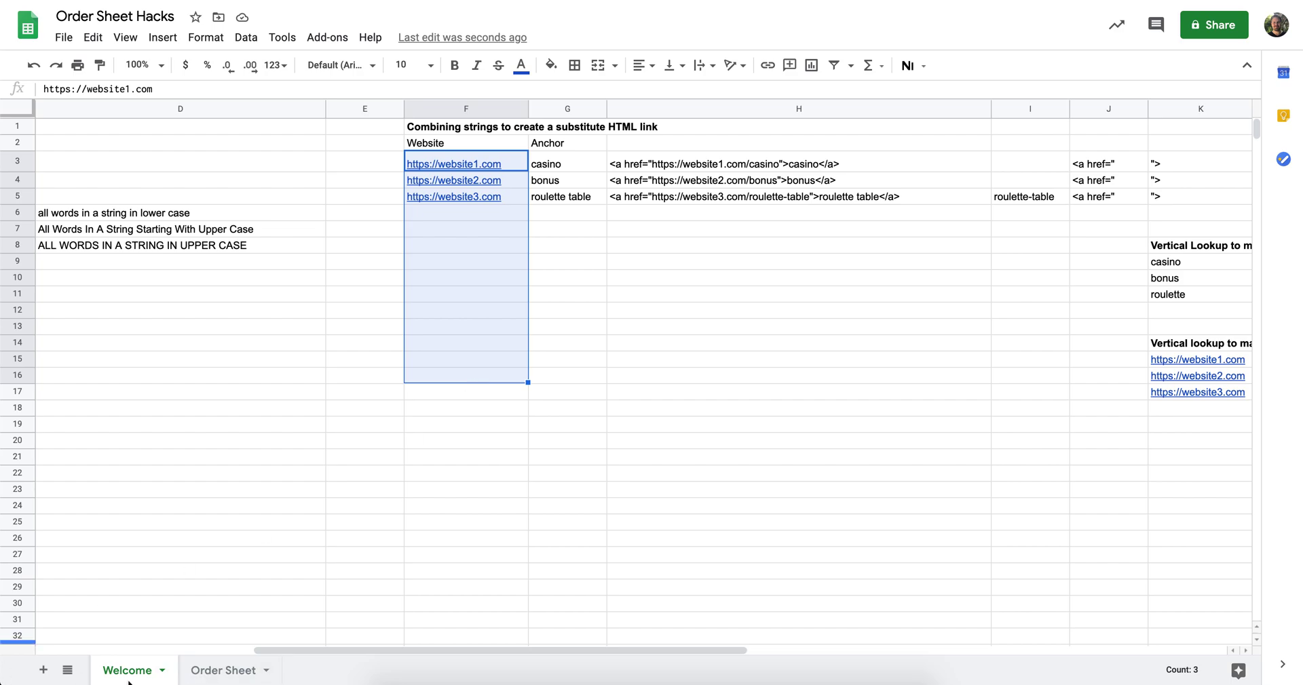
scroll(695, 416, right, 3)
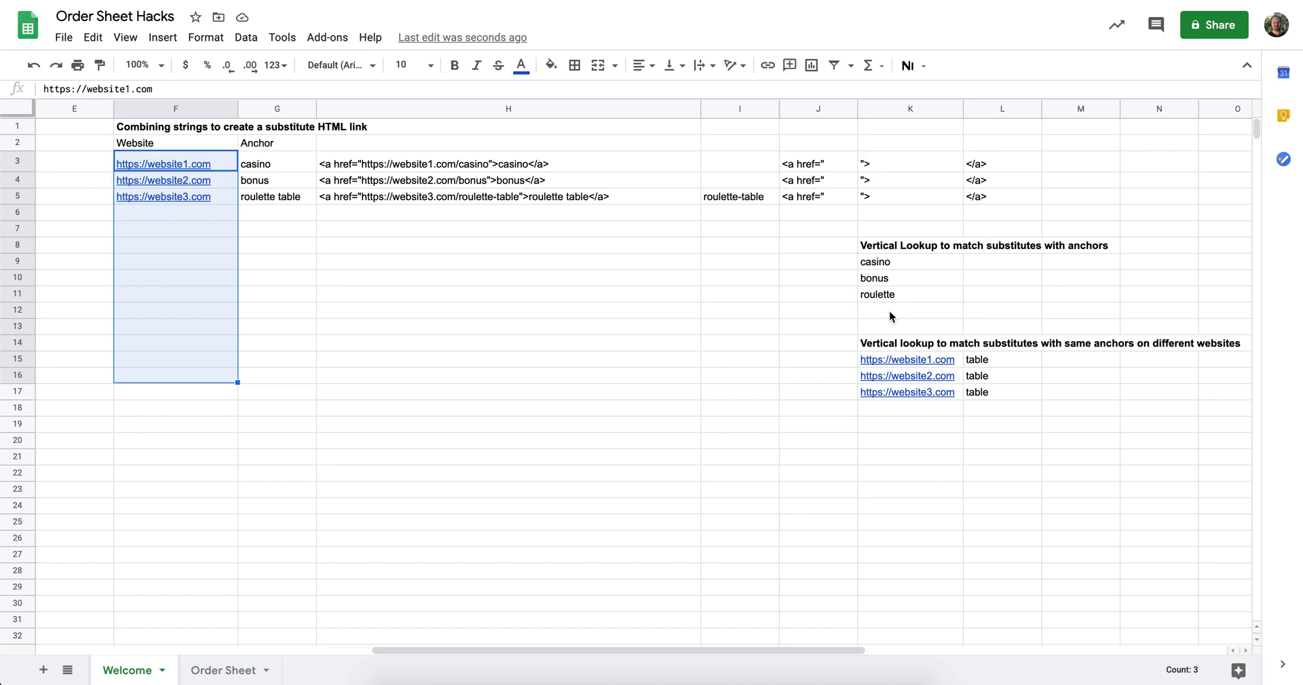
Change the lookup anchor in K11 to "roulette table".
double_click(917, 294)
text(table)
key(Return)
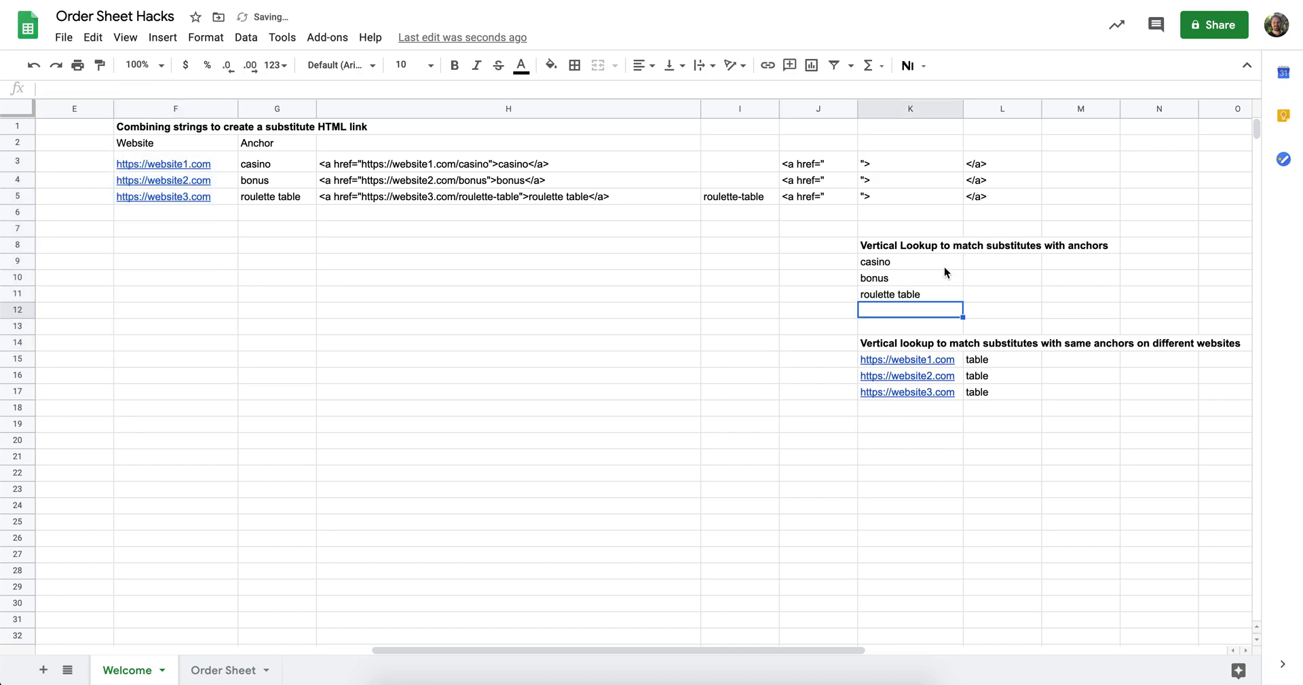
drag(943, 265, 940, 299)
Enter =vlookup(K9,G:H,2,false) in L9 and fill it down to L11.
click(986, 258)
text(=v)
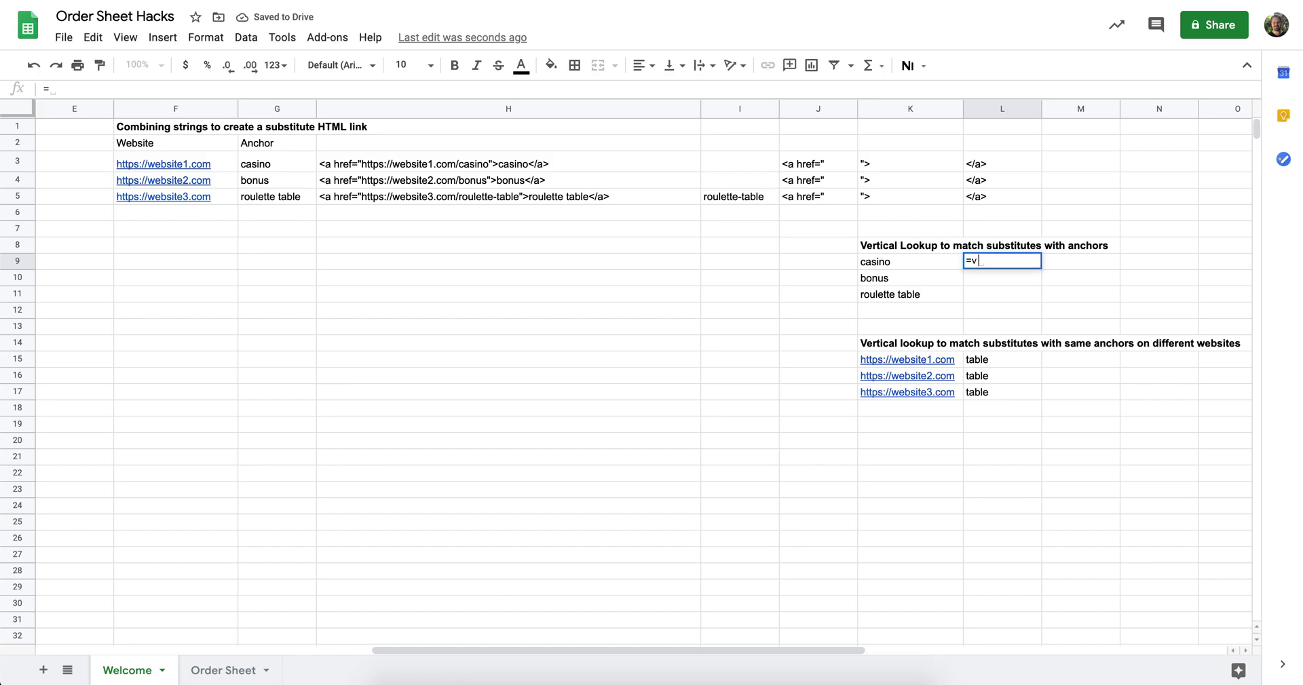
text(lookup()
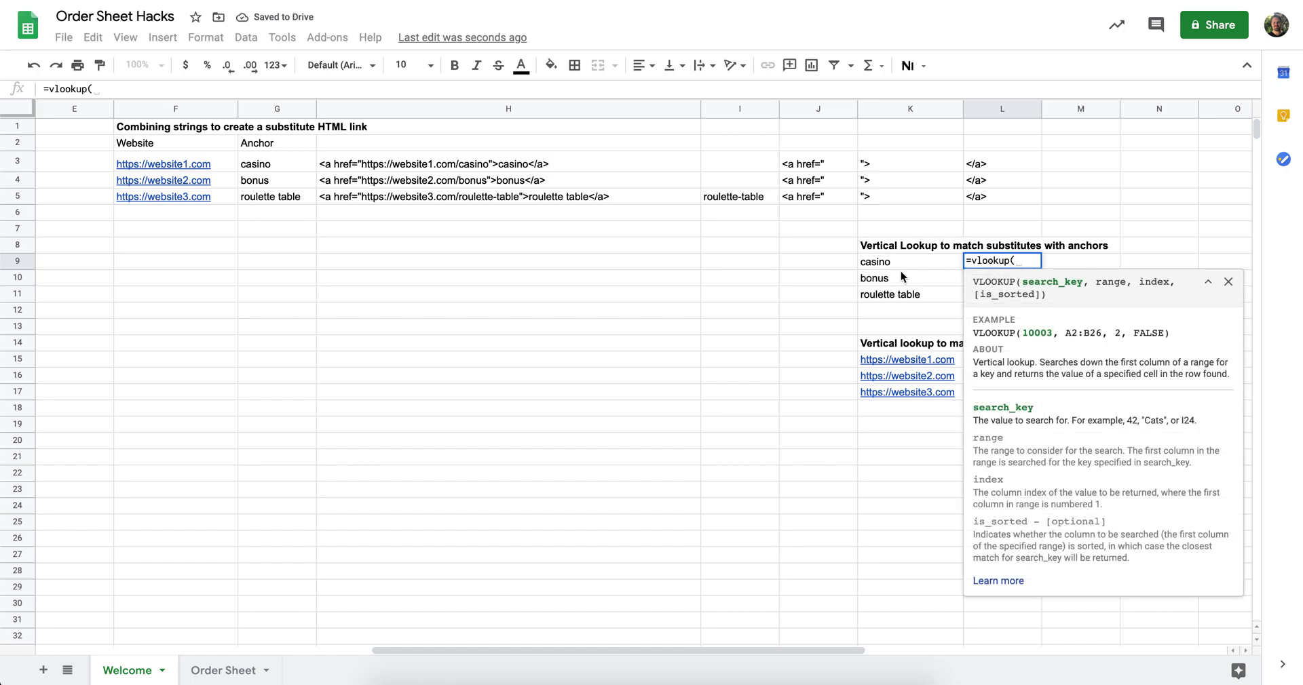
click(873, 262)
text(,)
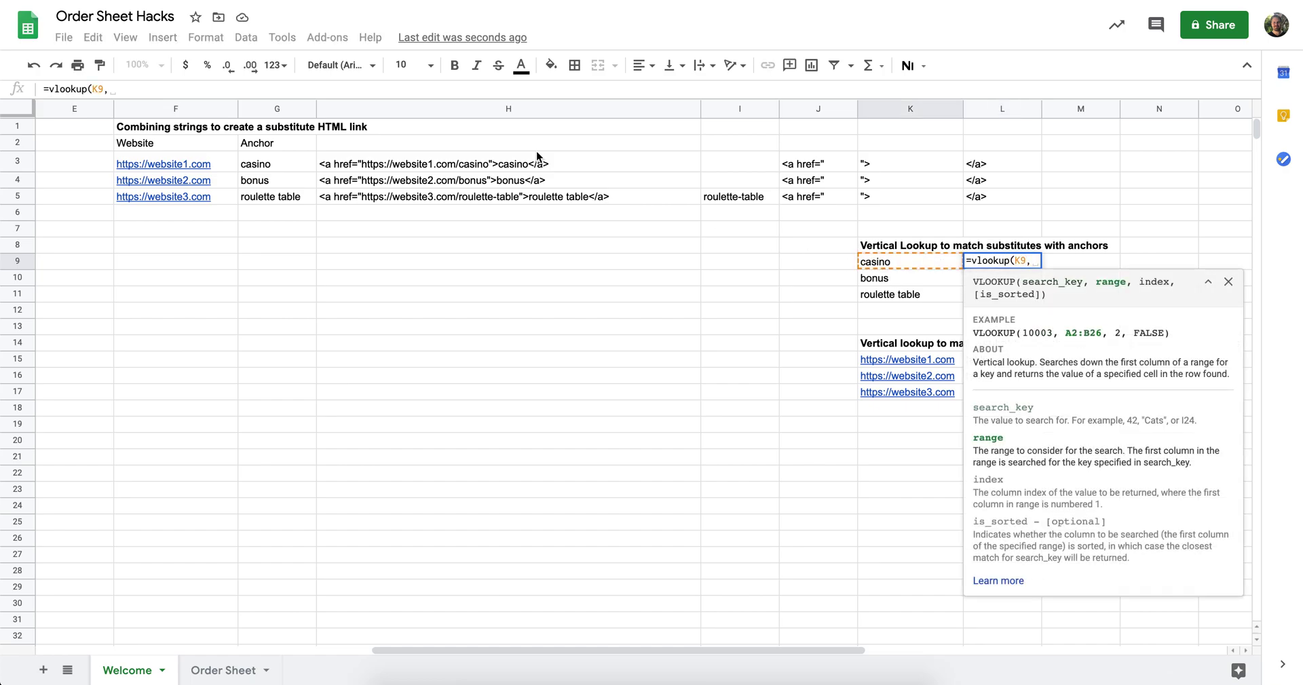
drag(275, 108, 339, 109)
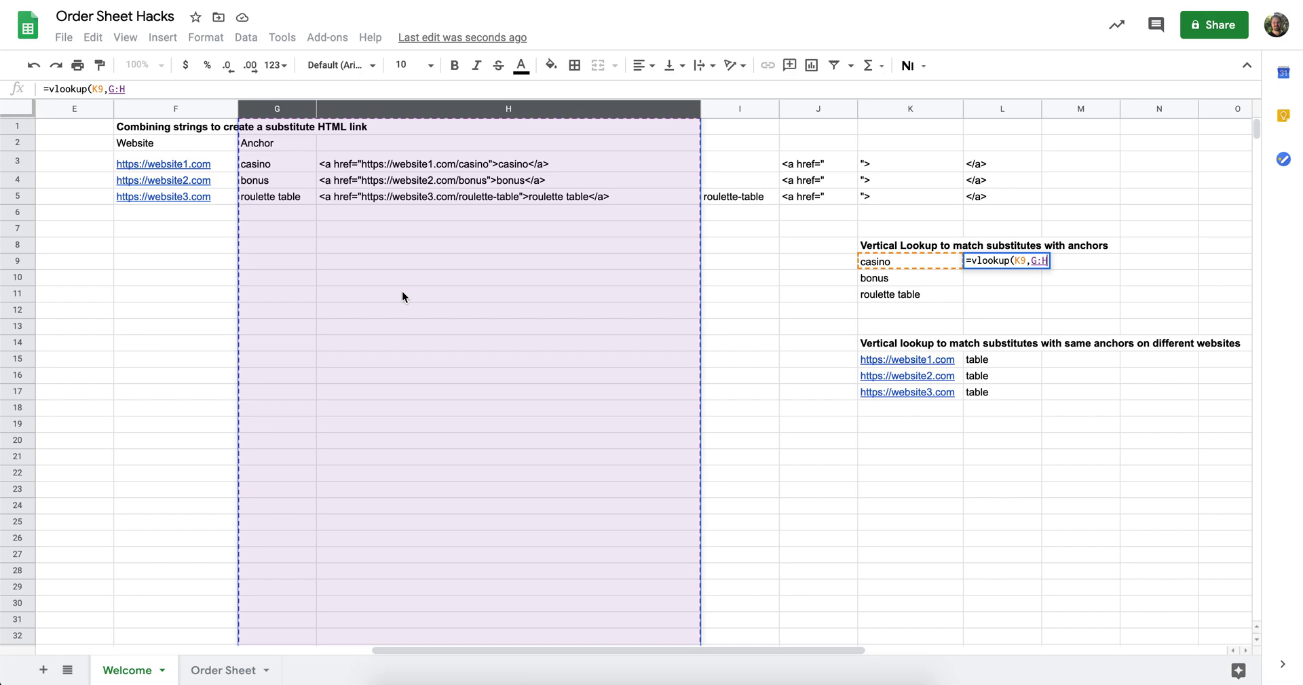
text(,2)
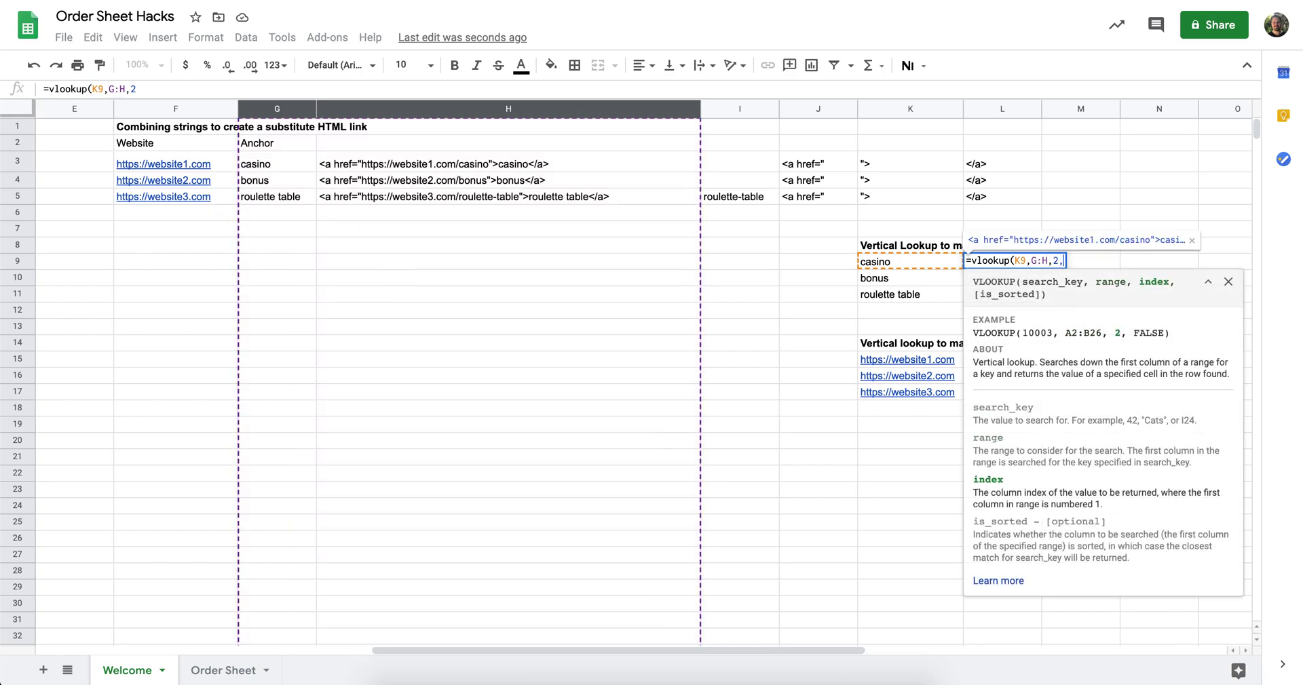
text(,false))
key(Return)
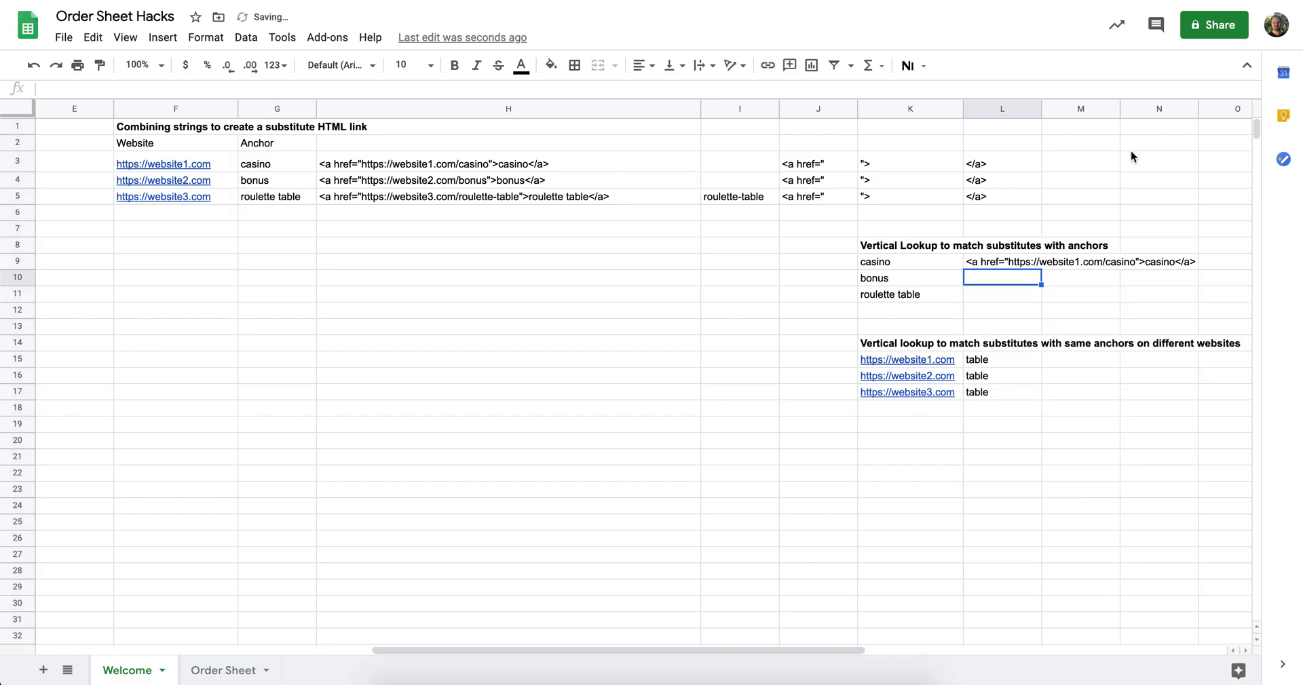
click(1017, 262)
drag(1039, 270, 1038, 298)
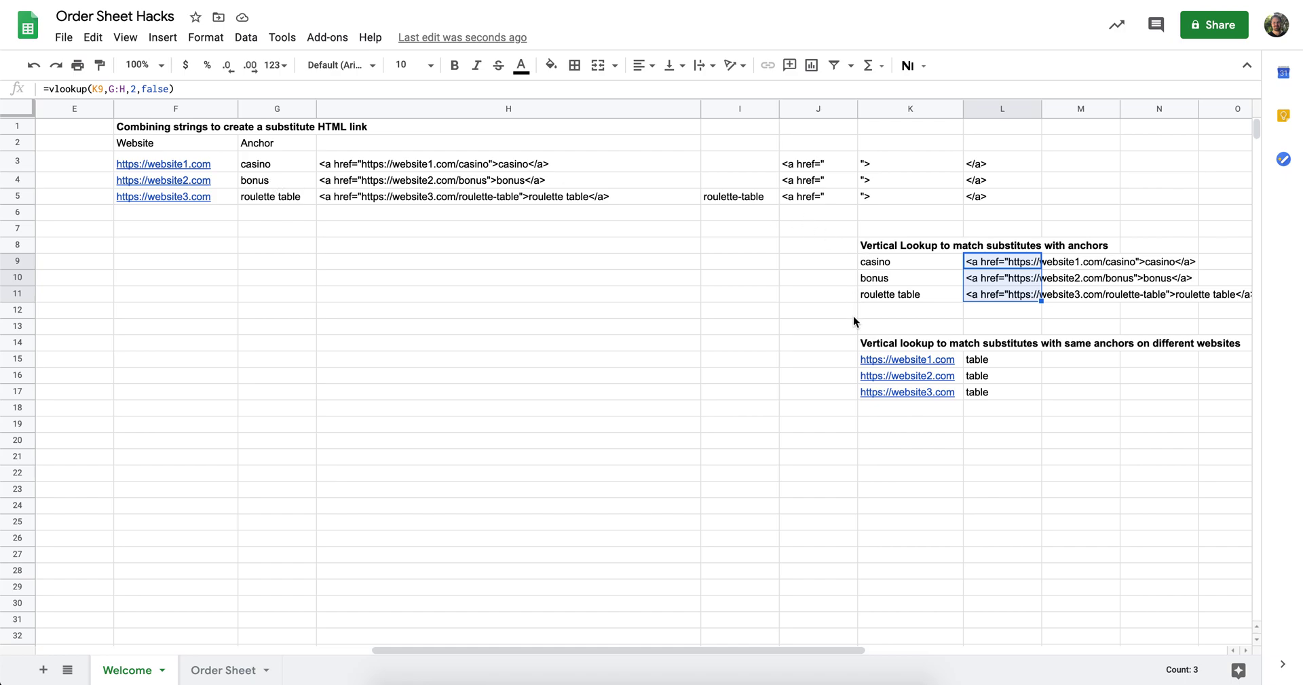
Replace all three anchors in G3:G5 with "table".
drag(970, 359, 972, 391)
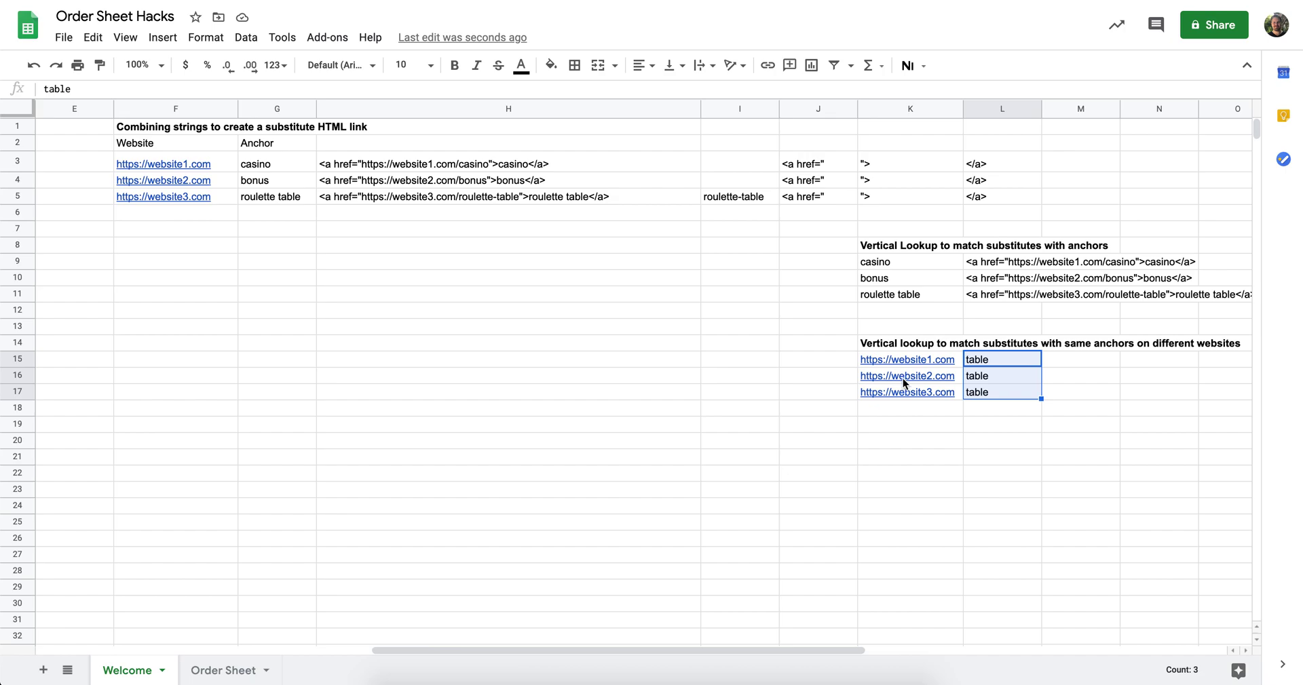
click(258, 164)
text(table)
key(Return)
text(table)
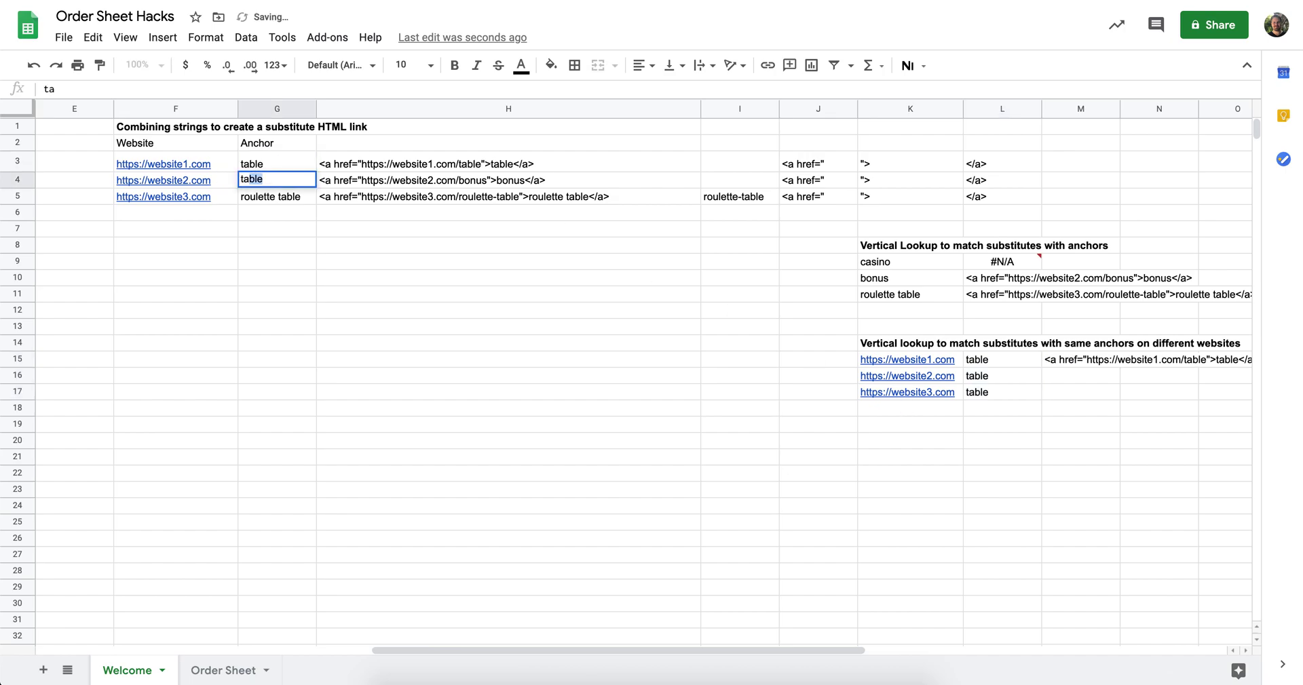
key(Return)
text(table)
click(349, 246)
Replace the lookup anchors in K9:K11 with "table".
drag(977, 261, 972, 306)
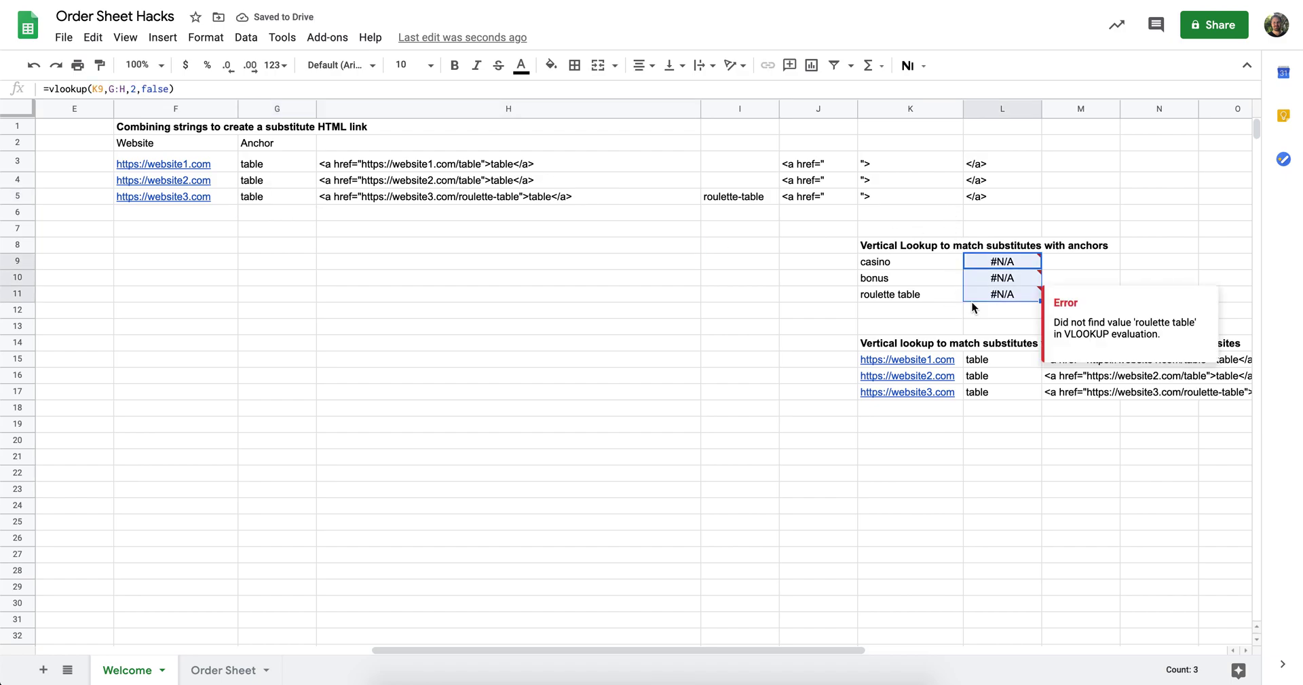
click(901, 262)
text(table)
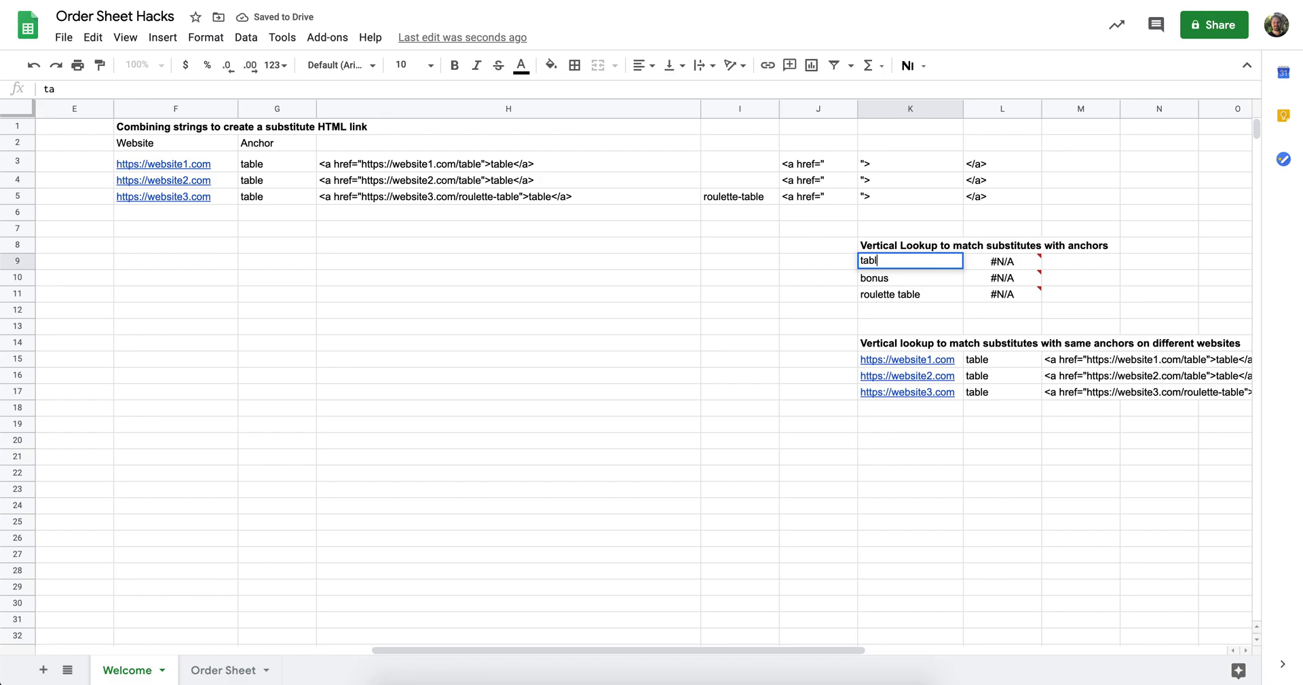
key(Return)
text(table)
key(Return)
text(table)
key(Return)
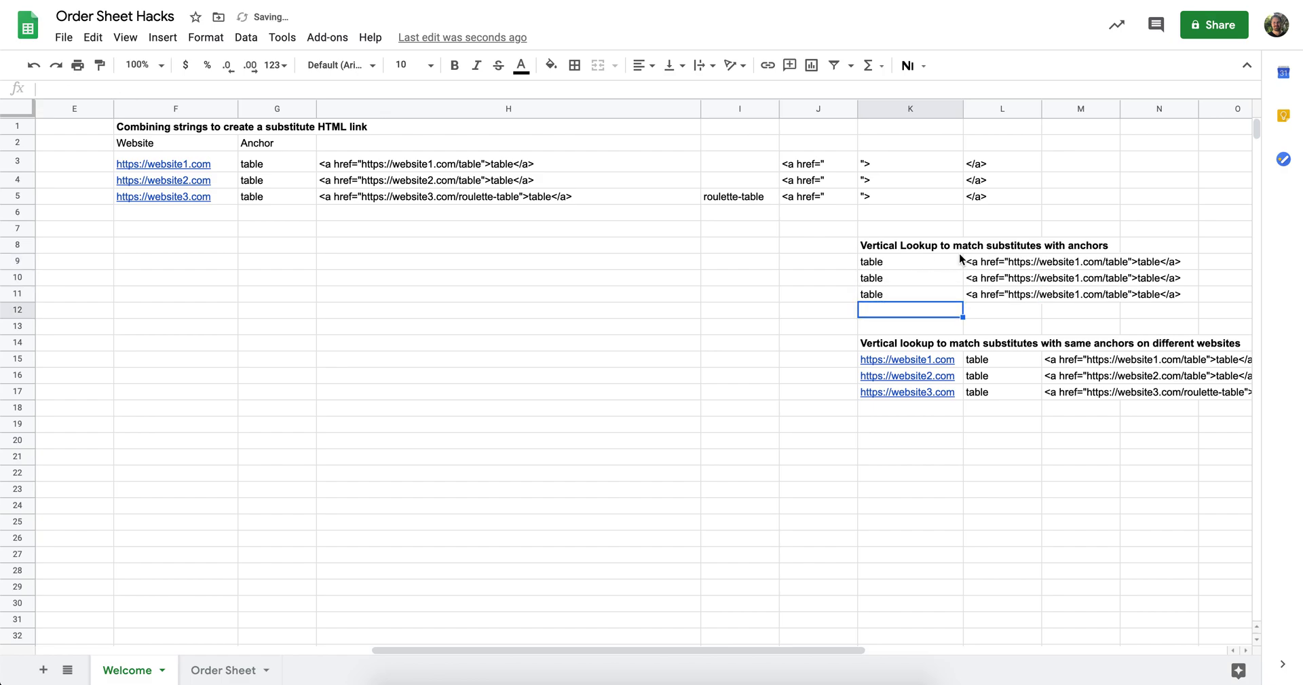
Examine the VLOOKUP formula in L9 and the IFERROR, INDEX and MATCH parts of the formula in M15.
click(983, 265)
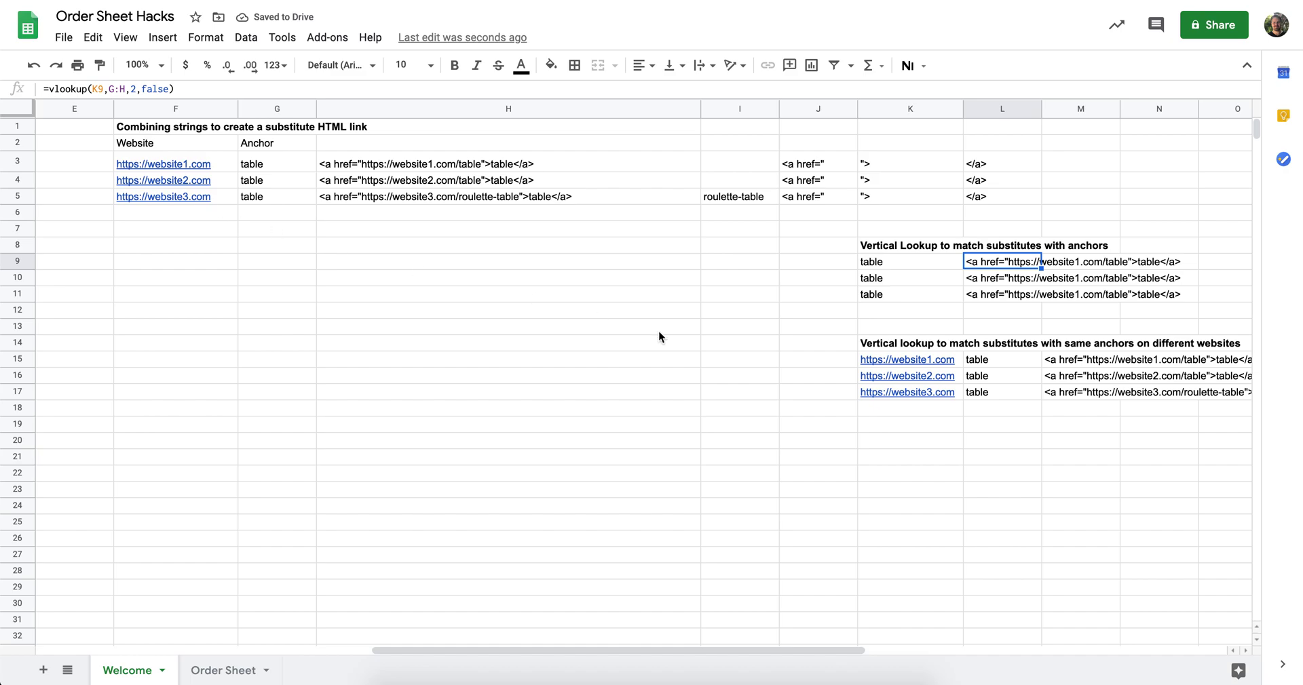
scroll(658, 329, right, 4)
click(800, 366)
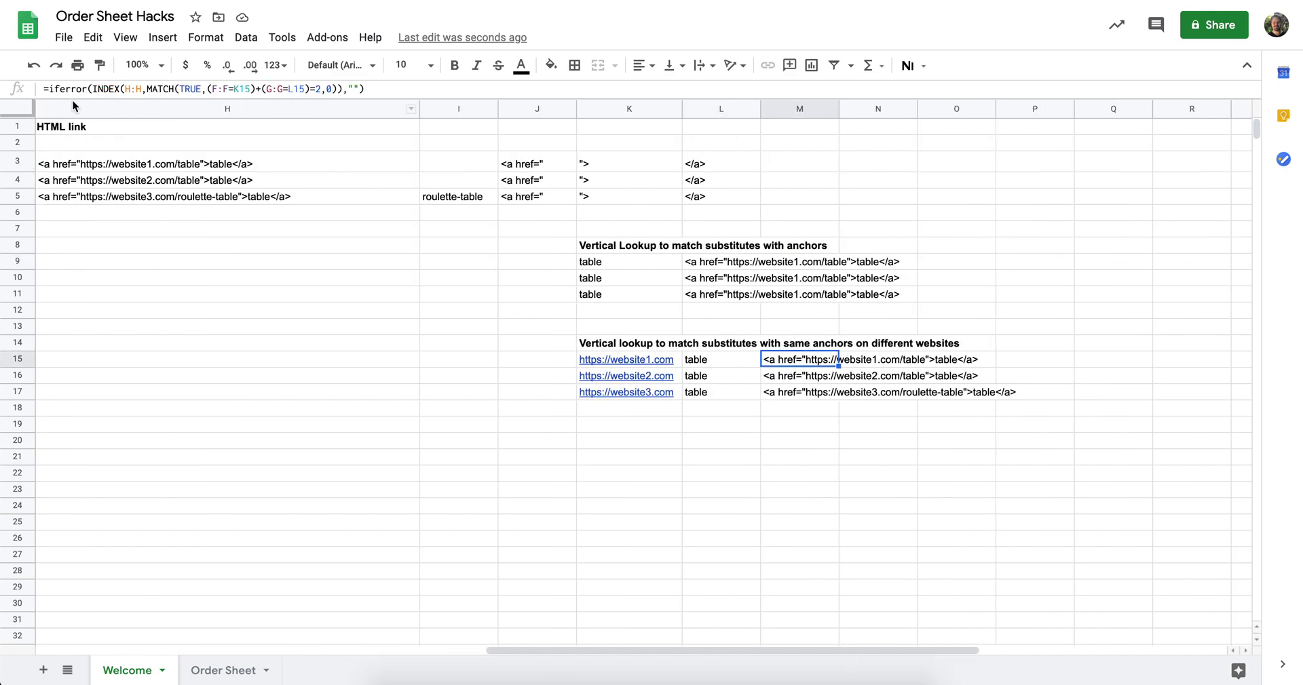
click(45, 89)
drag(45, 89, 94, 89)
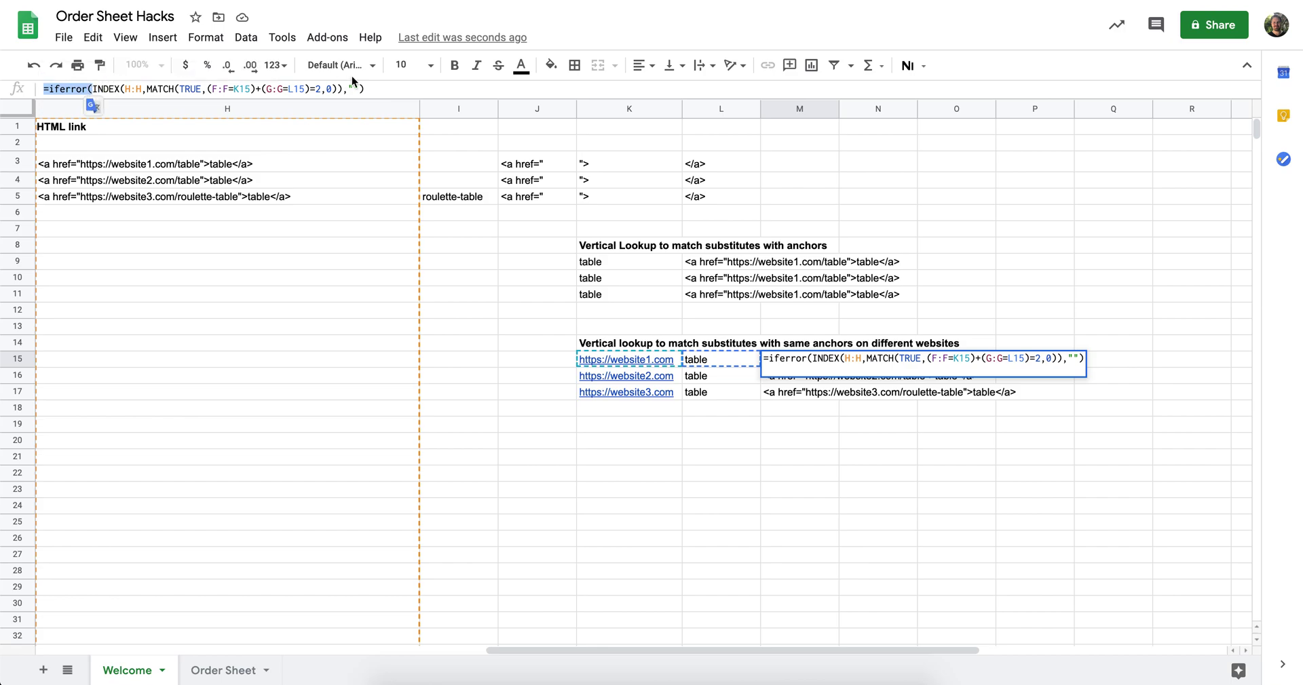
drag(93, 90, 146, 90)
click(569, 218)
scroll(567, 219, left, 3)
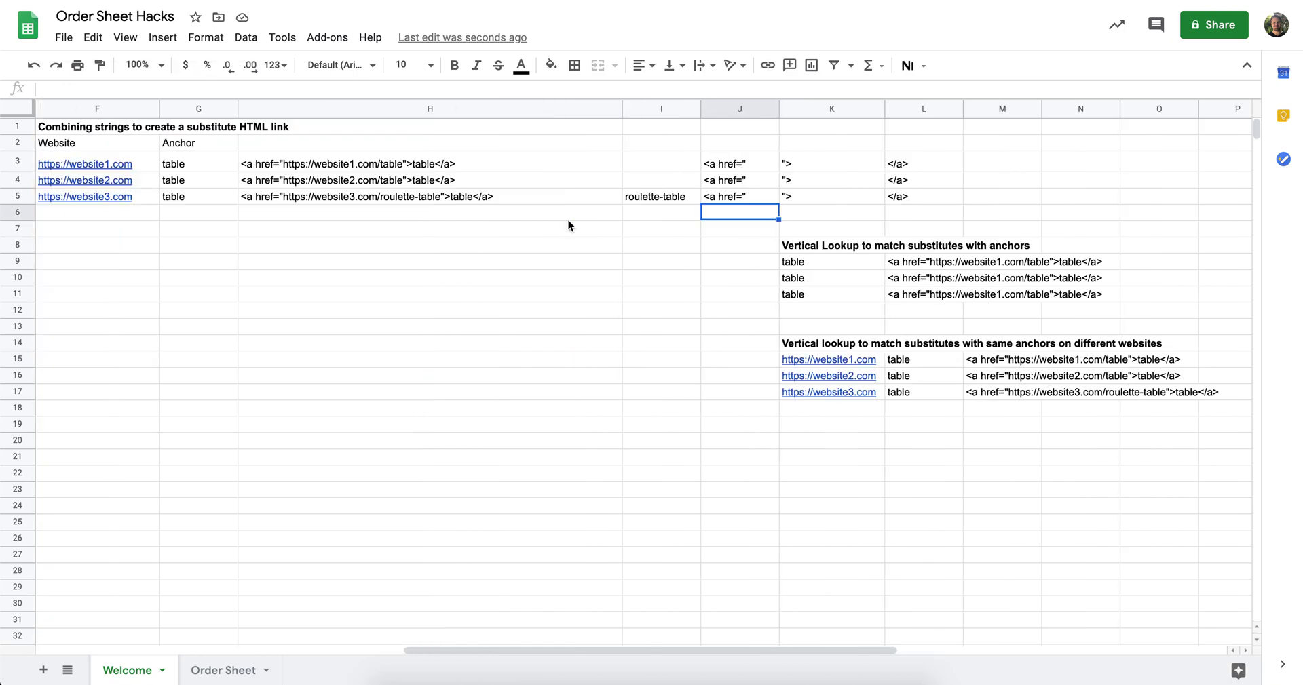
Examine the INDEX/MATCH formula in M15 against the substitutes in column H, and review the list of order sheet hacks.
click(340, 107)
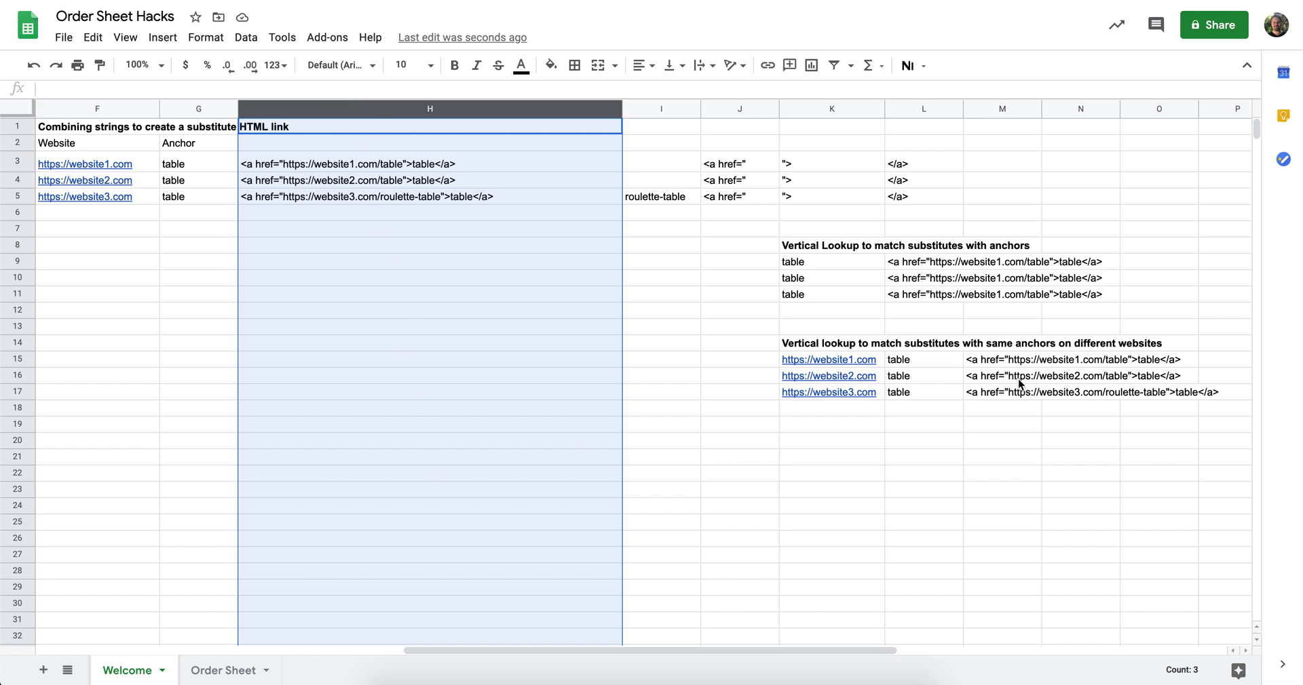
click(1005, 361)
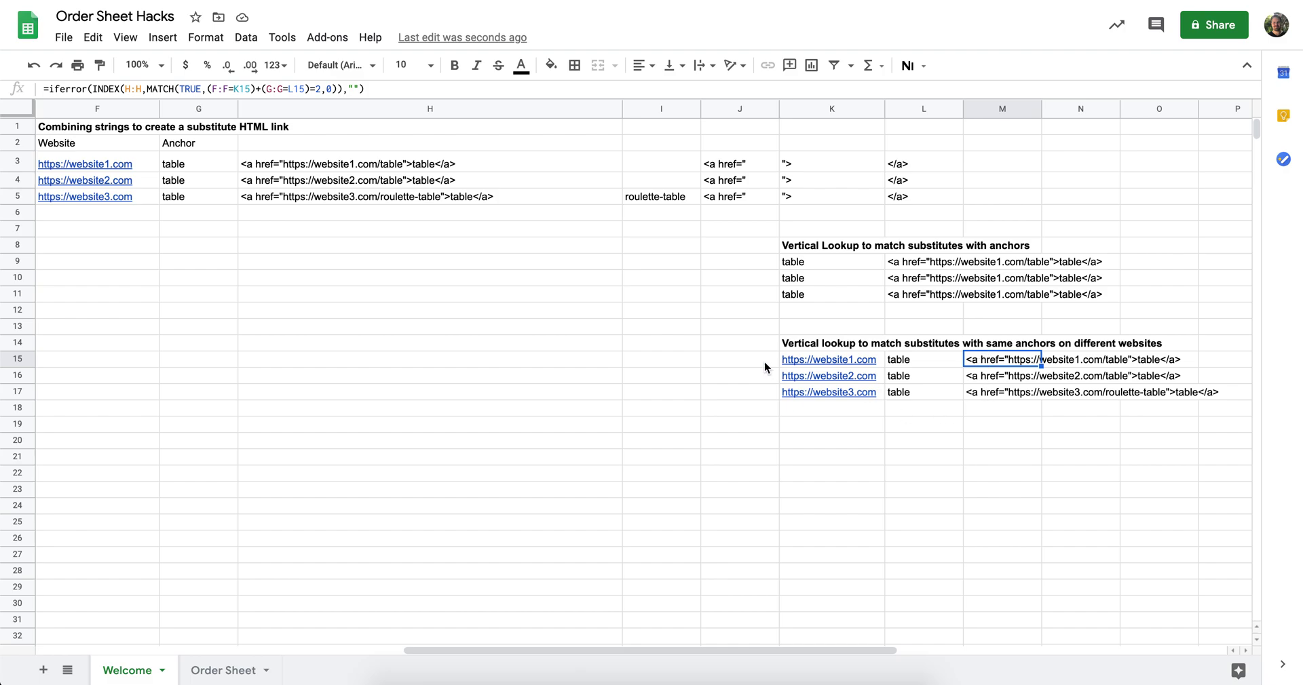
click(936, 407)
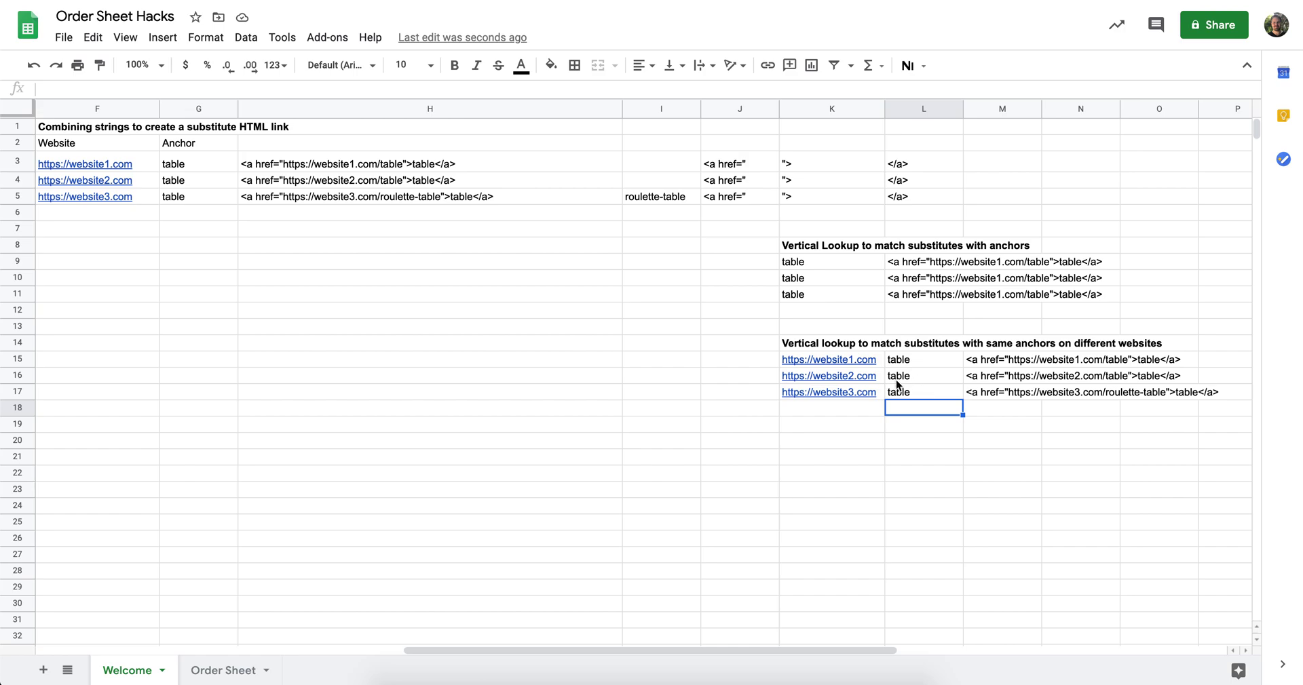
scroll(895, 384, left, 10)
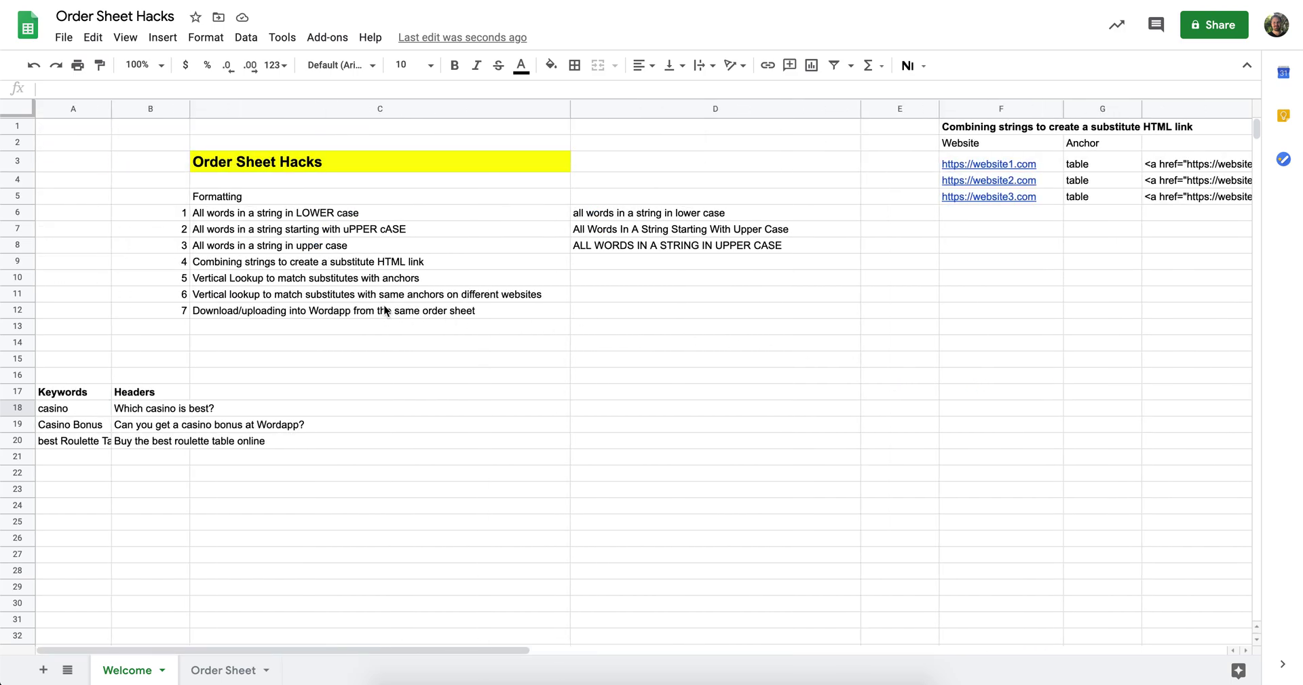
click(381, 299)
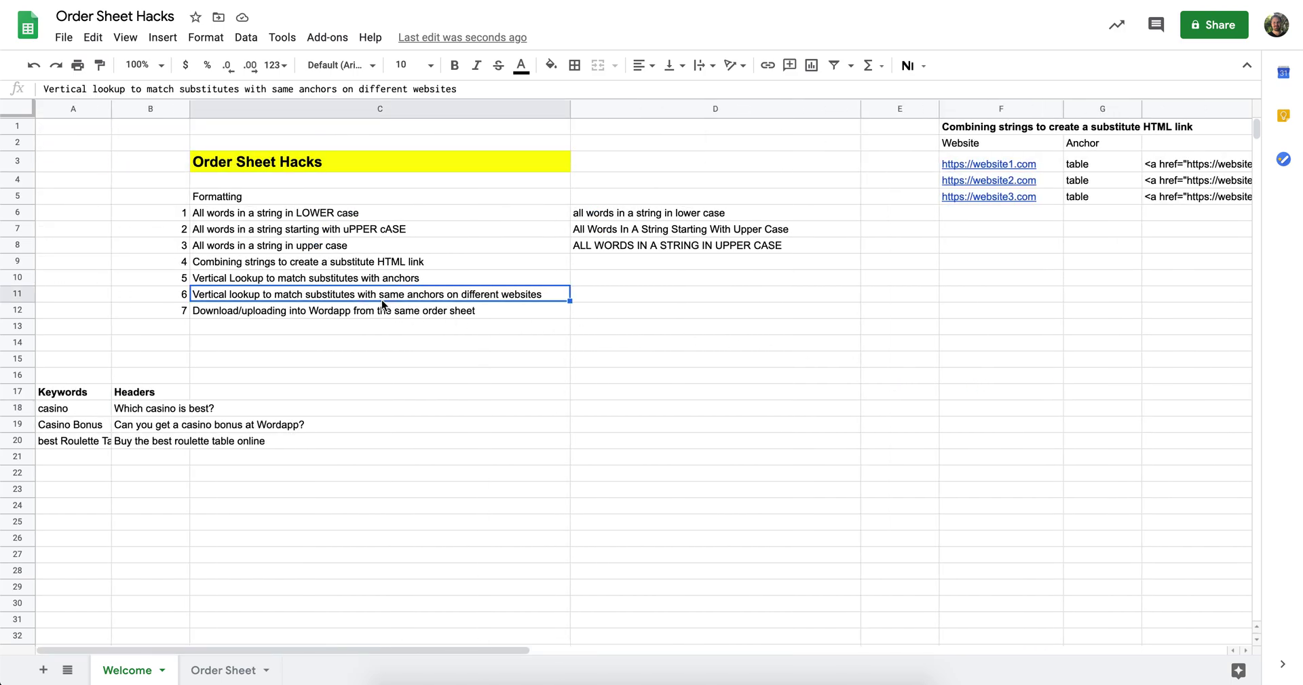
click(222, 201)
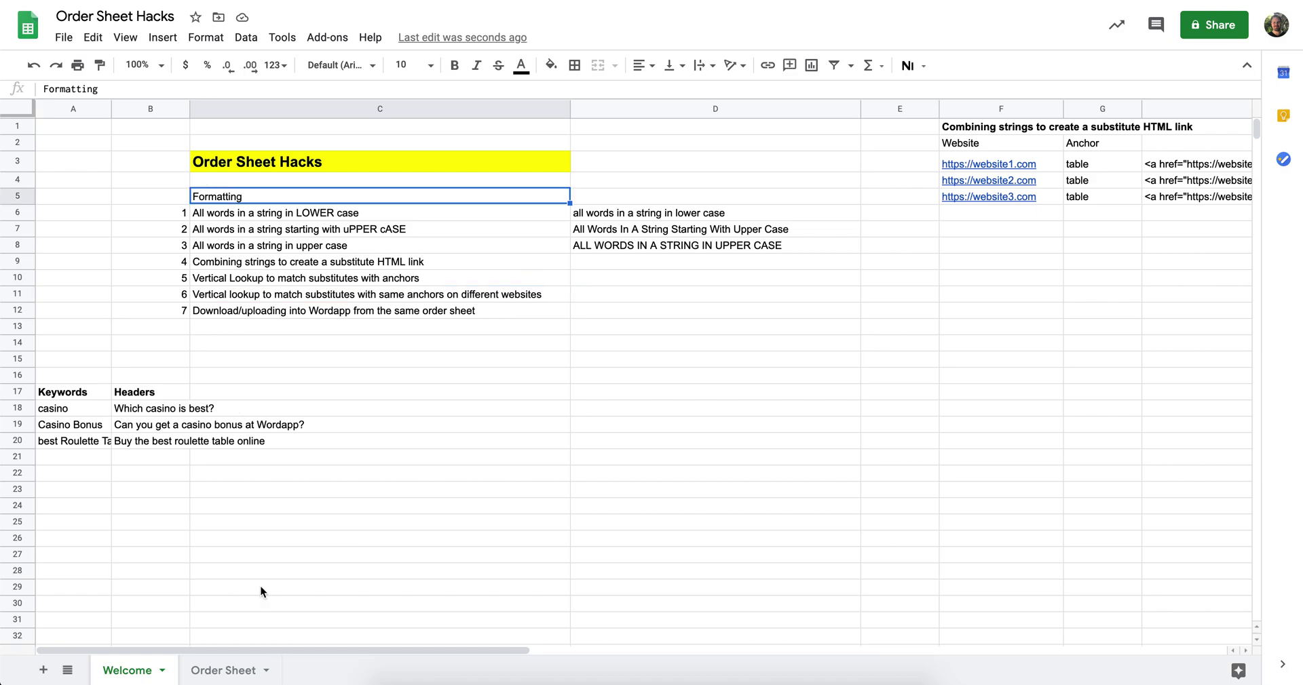
Set text wrapping to clip for all cells of the Order Sheet tab.
click(221, 671)
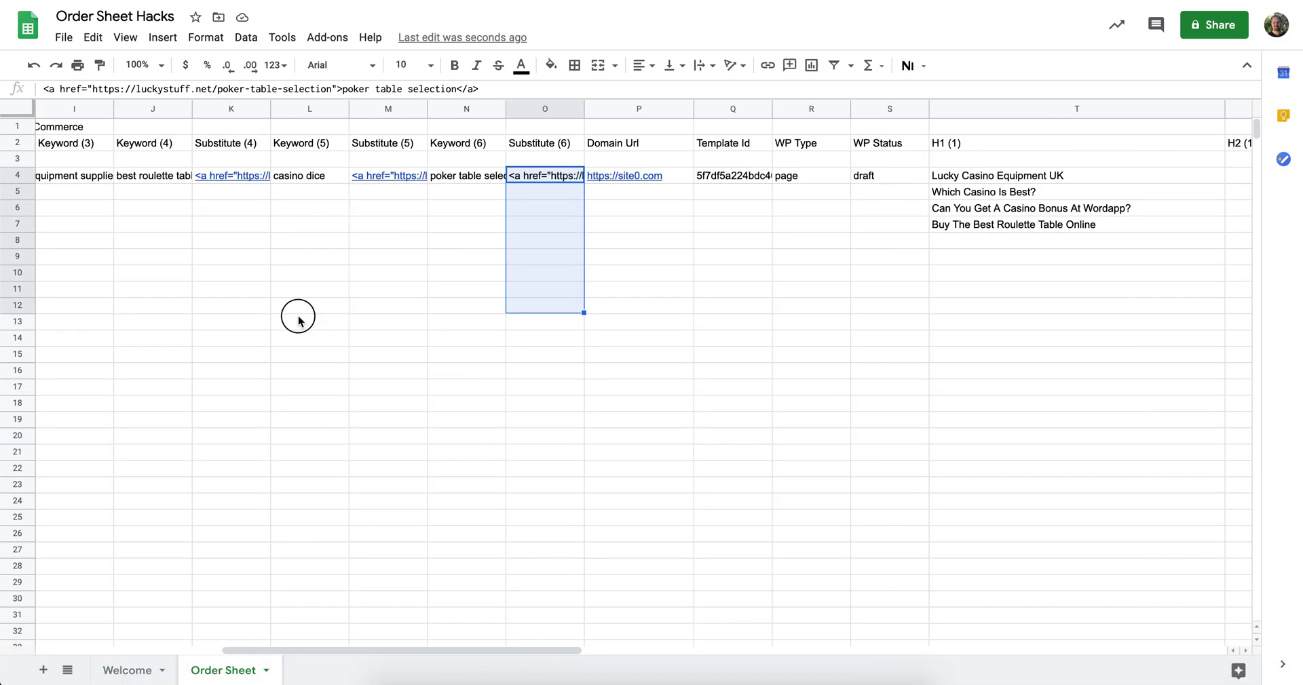
scroll(299, 320, left, 3)
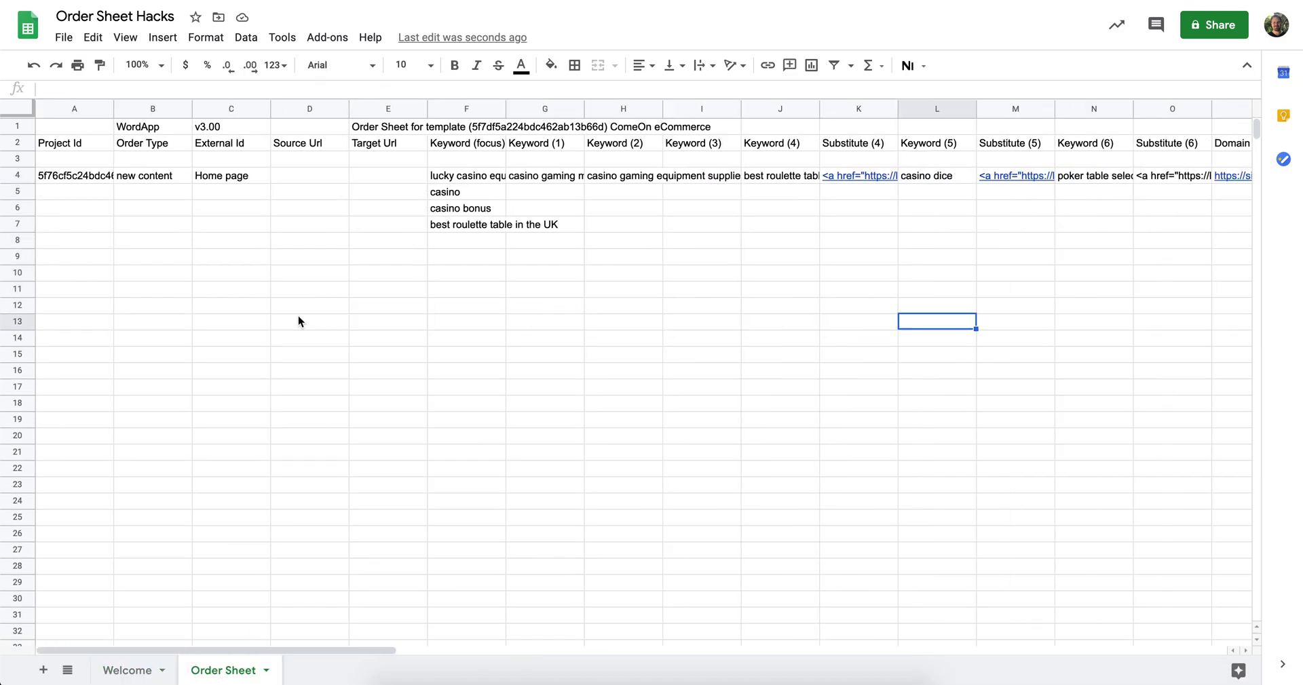
click(19, 109)
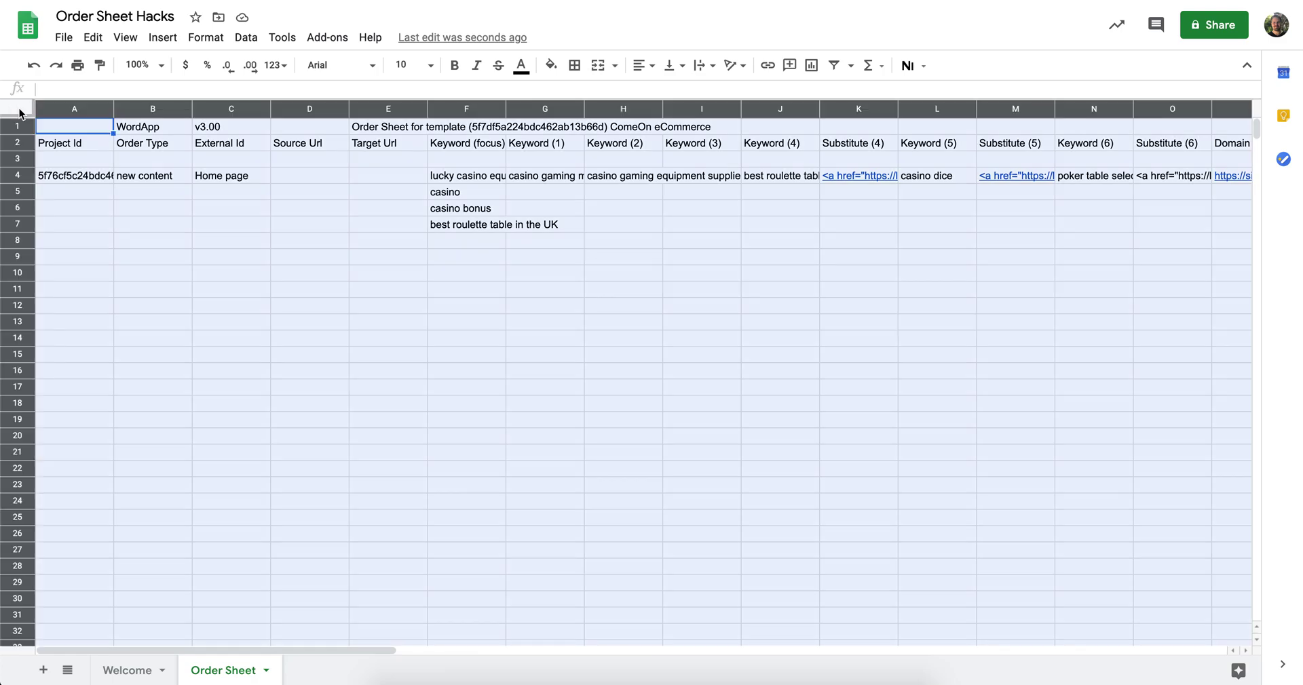
click(704, 66)
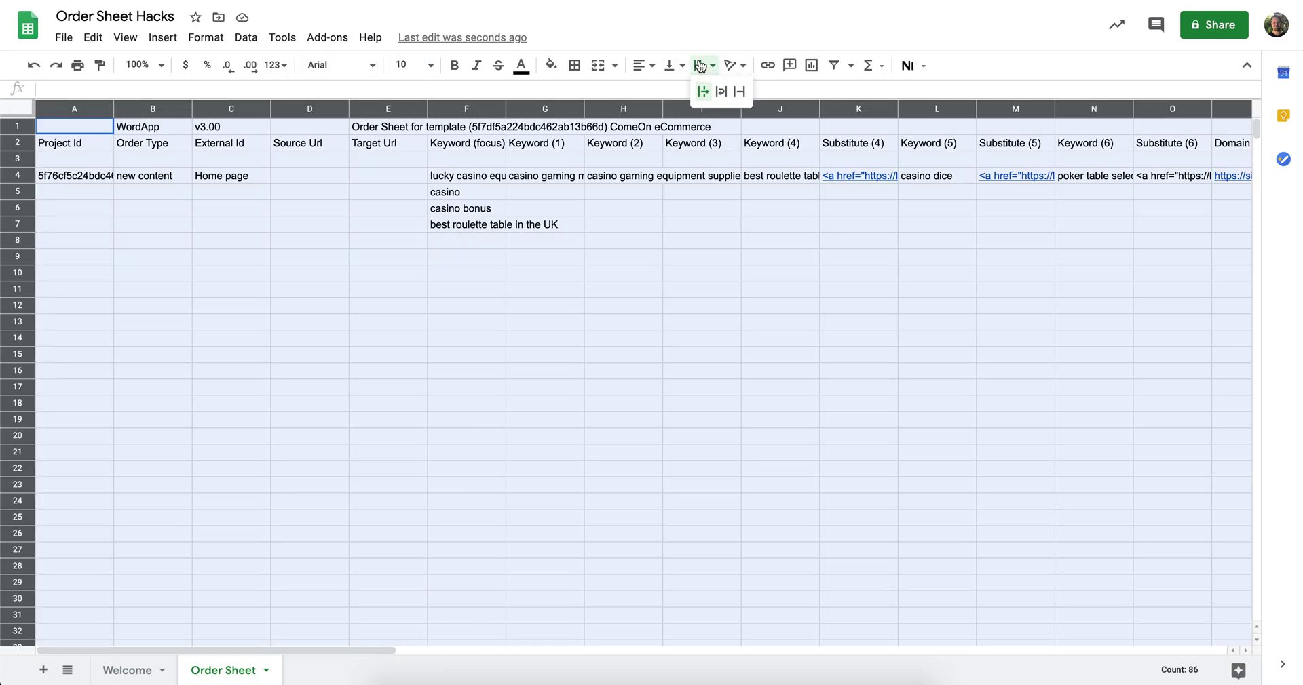
click(740, 91)
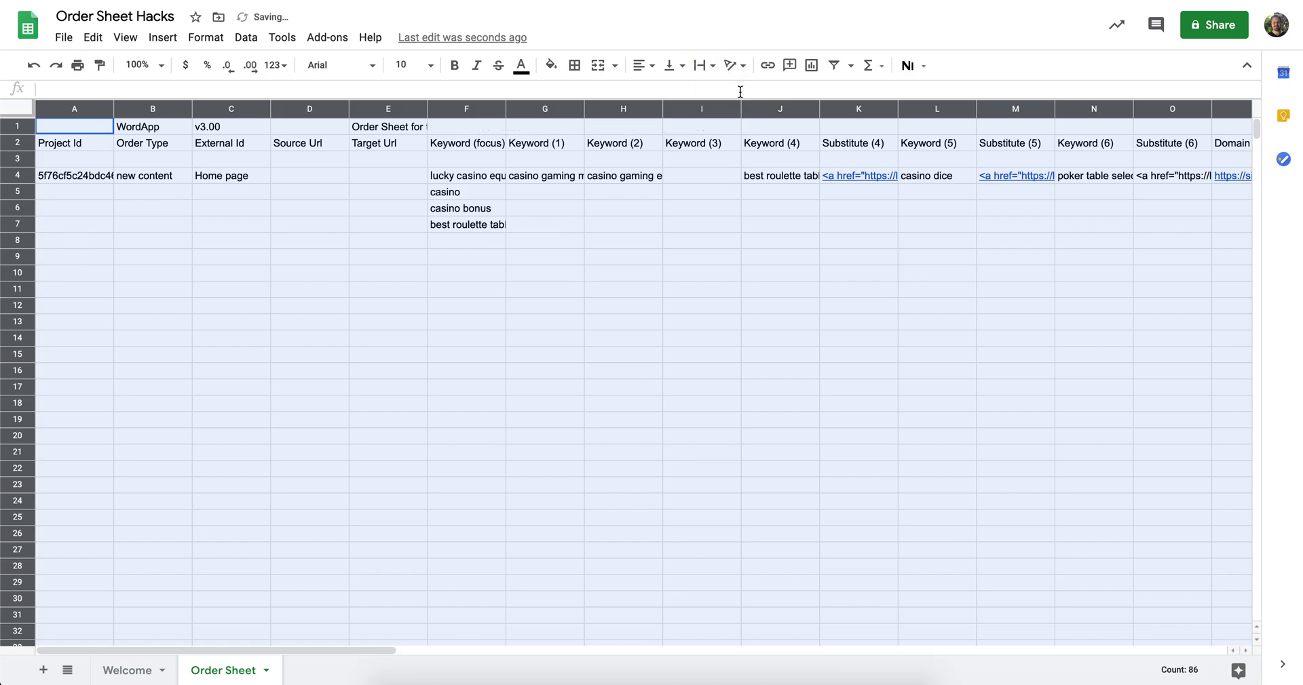
click(698, 175)
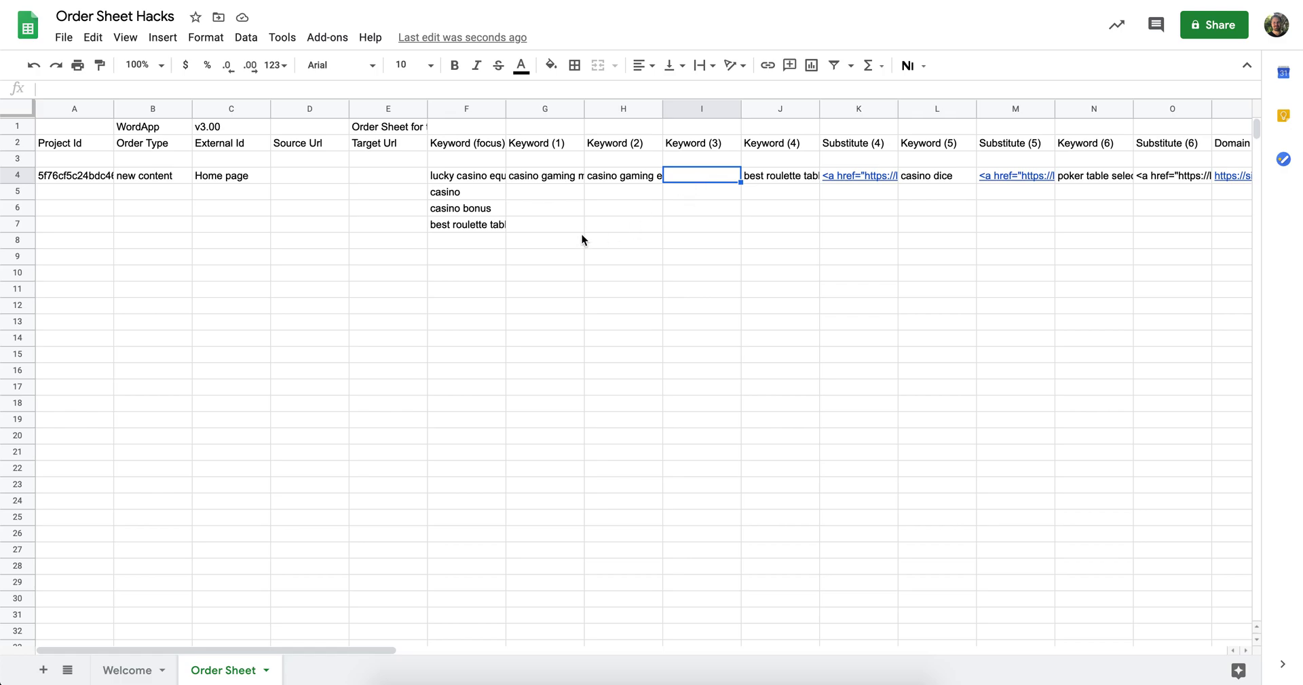
Copy the whole order in row 4 into rows 5 to 17.
click(7, 175)
key(ctrl+c)
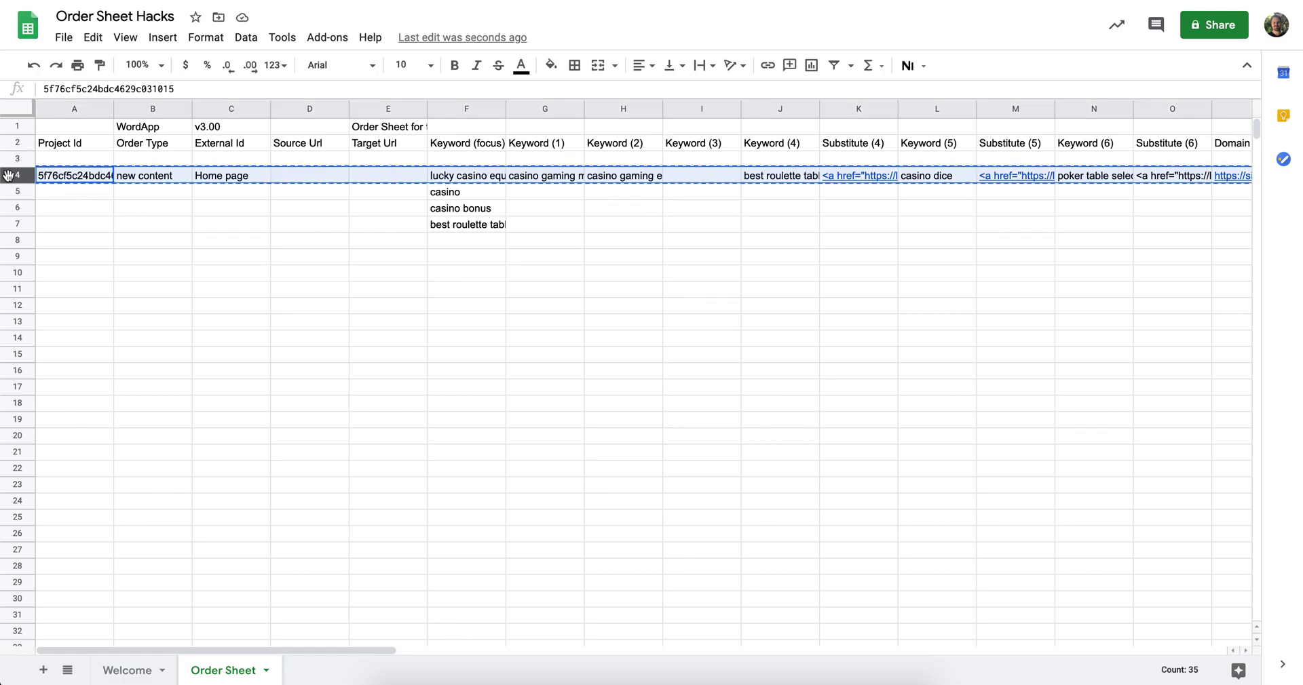
drag(41, 192, 59, 387)
key(ctrl+v)
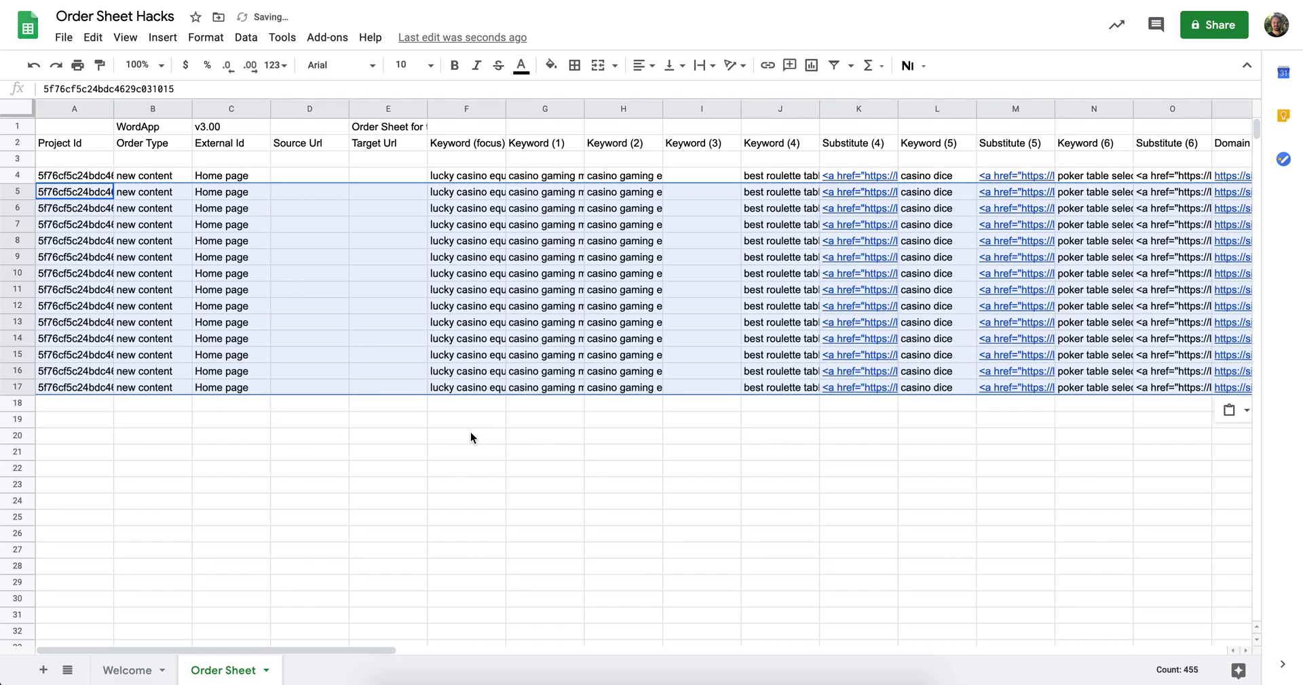
click(458, 423)
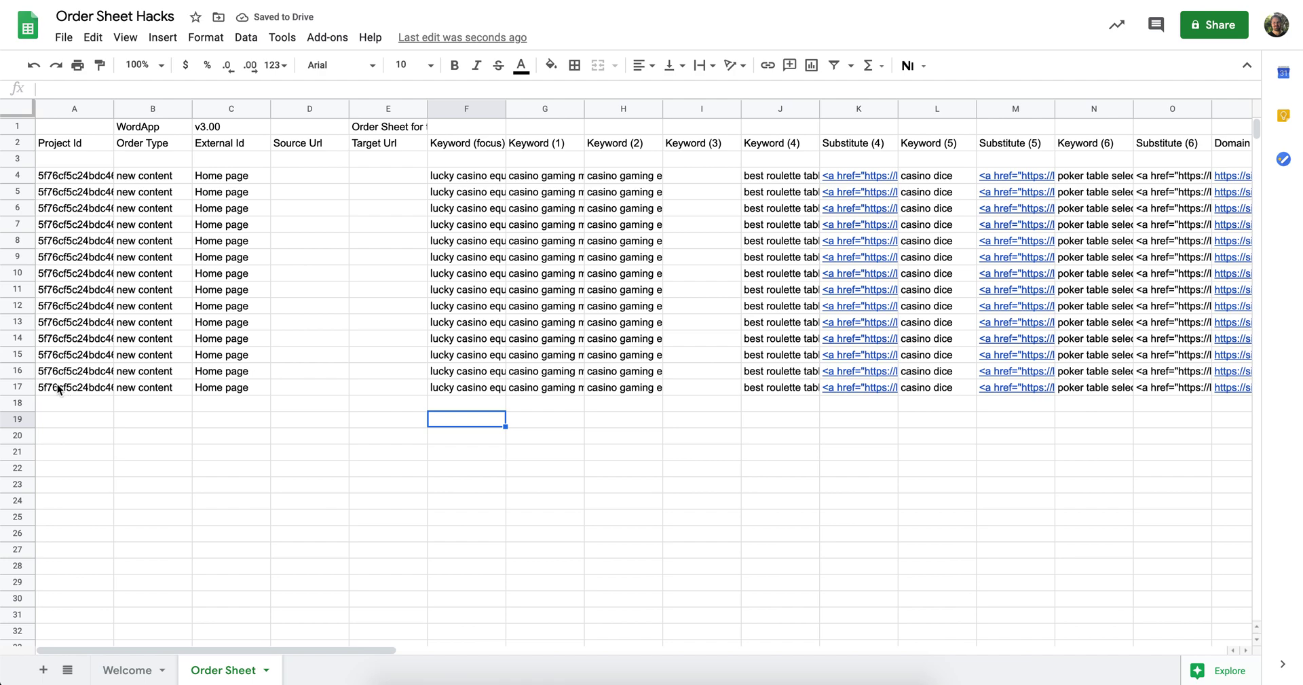
Copy cells A17:F17, from Project Id to the focus keyword, into rows 18 to 26.
drag(60, 387, 213, 388)
drag(446, 390, 70, 532)
key(ctrl+c)
key(ctrl+v)
click(502, 475)
click(636, 470)
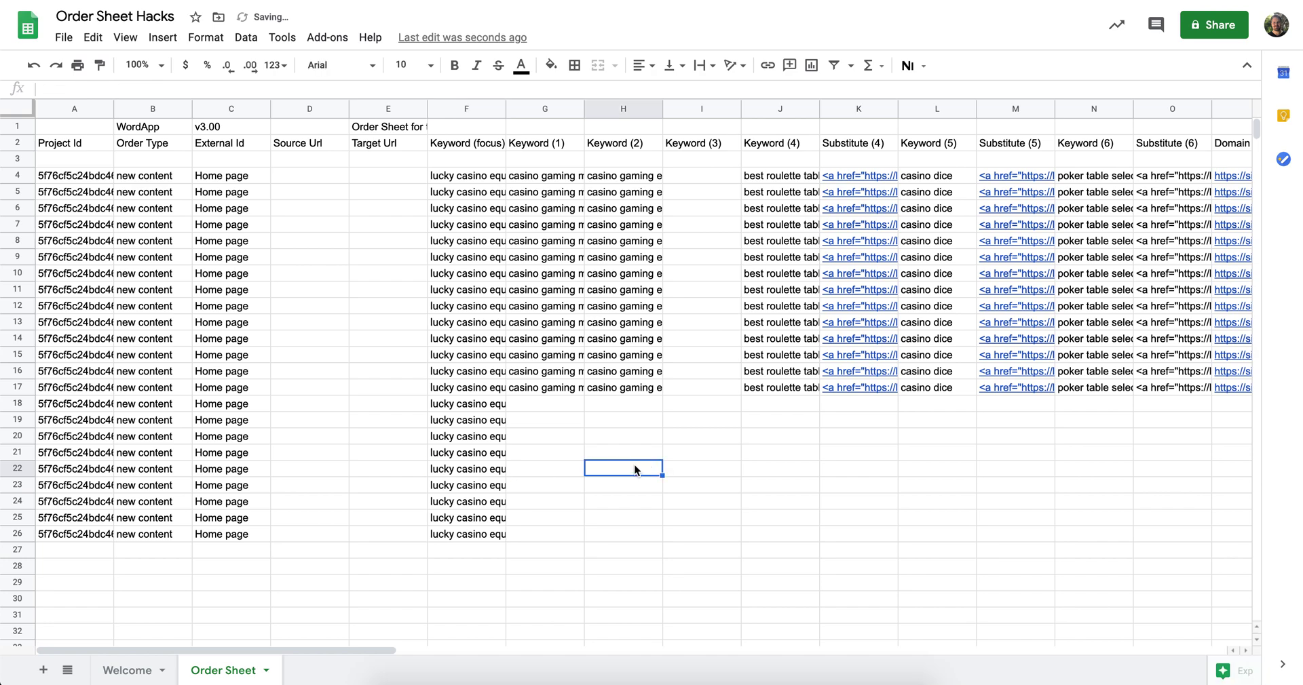
Delete rows 18 to 26 so that only the first batch of orders remains.
drag(21, 407, 19, 536)
right_click(17, 500)
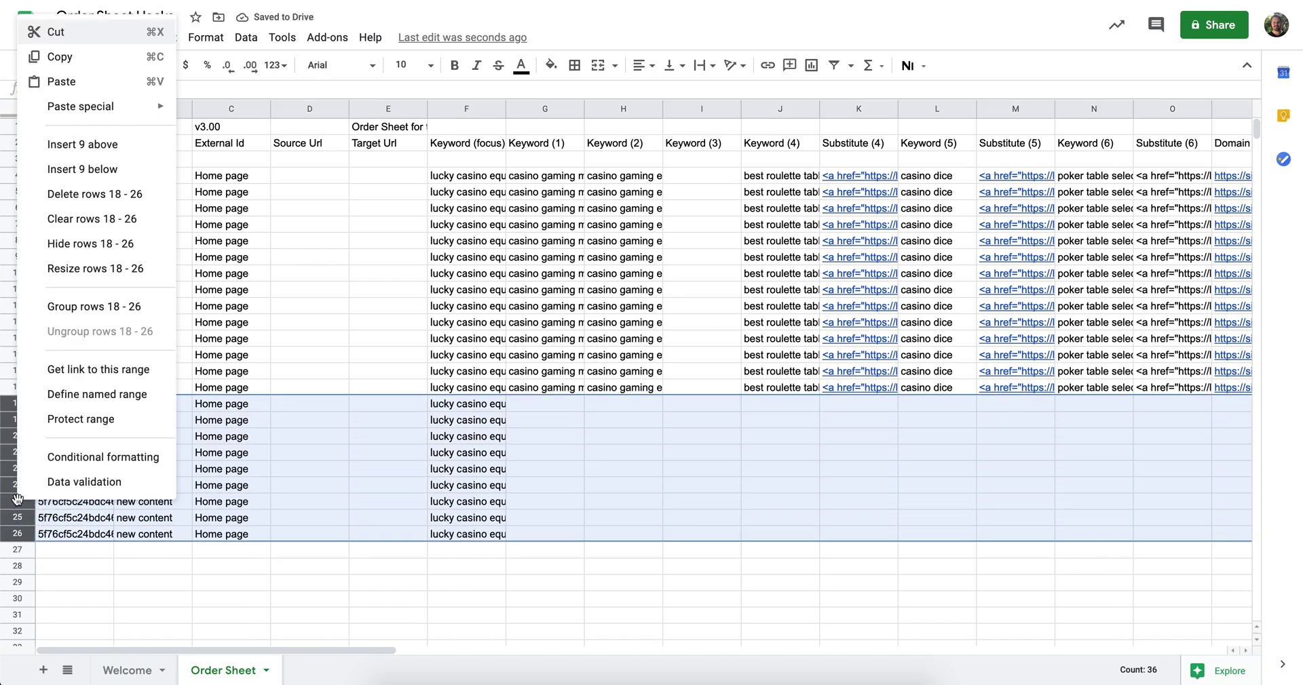
click(68, 195)
Download the current sheet as tab-separated values, and undo the deletion of rows 18 to 26.
click(50, 42)
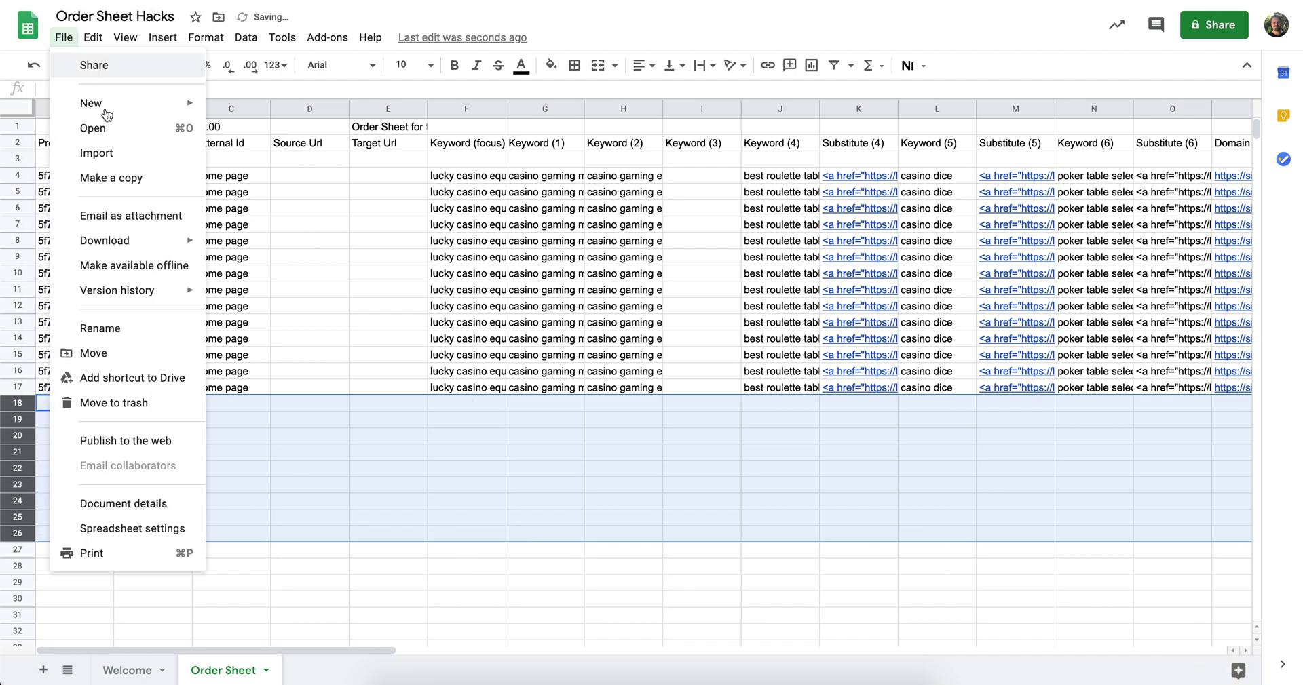
mouse_move(146, 249)
click(303, 371)
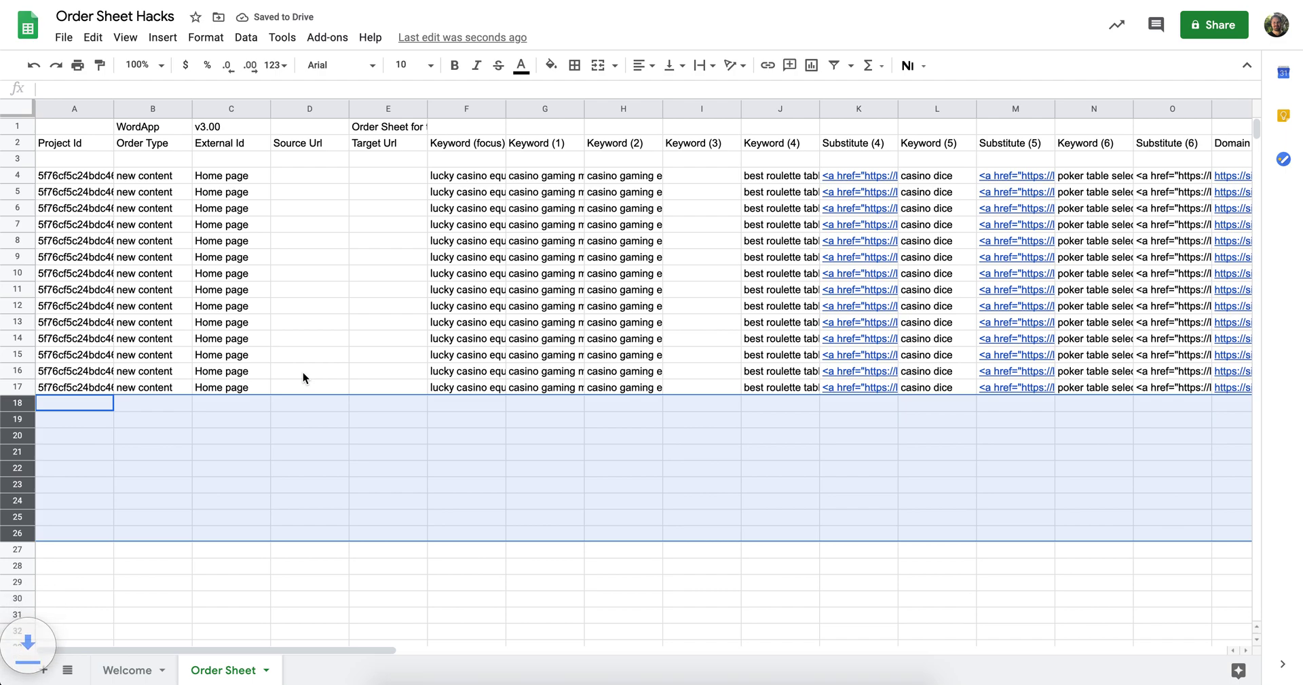
click(34, 70)
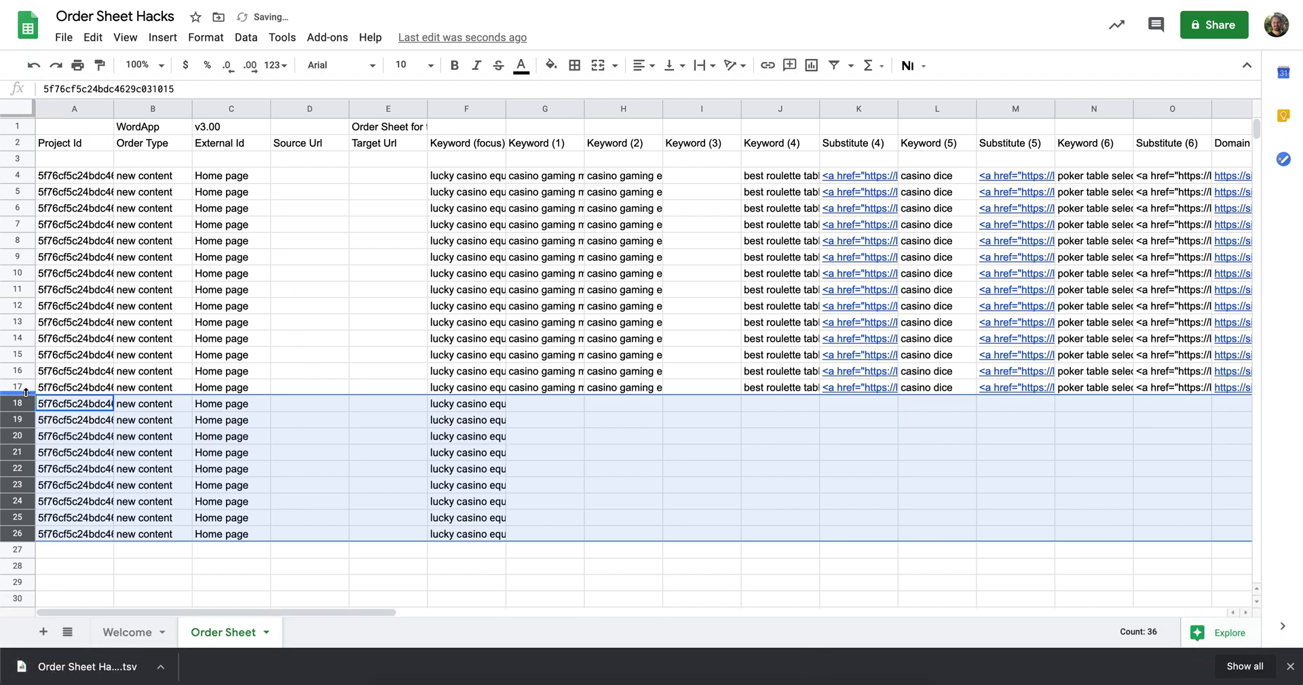
Fill rows 4 to 17 with light green to mark the first batch as downloaded.
drag(20, 387, 4, 175)
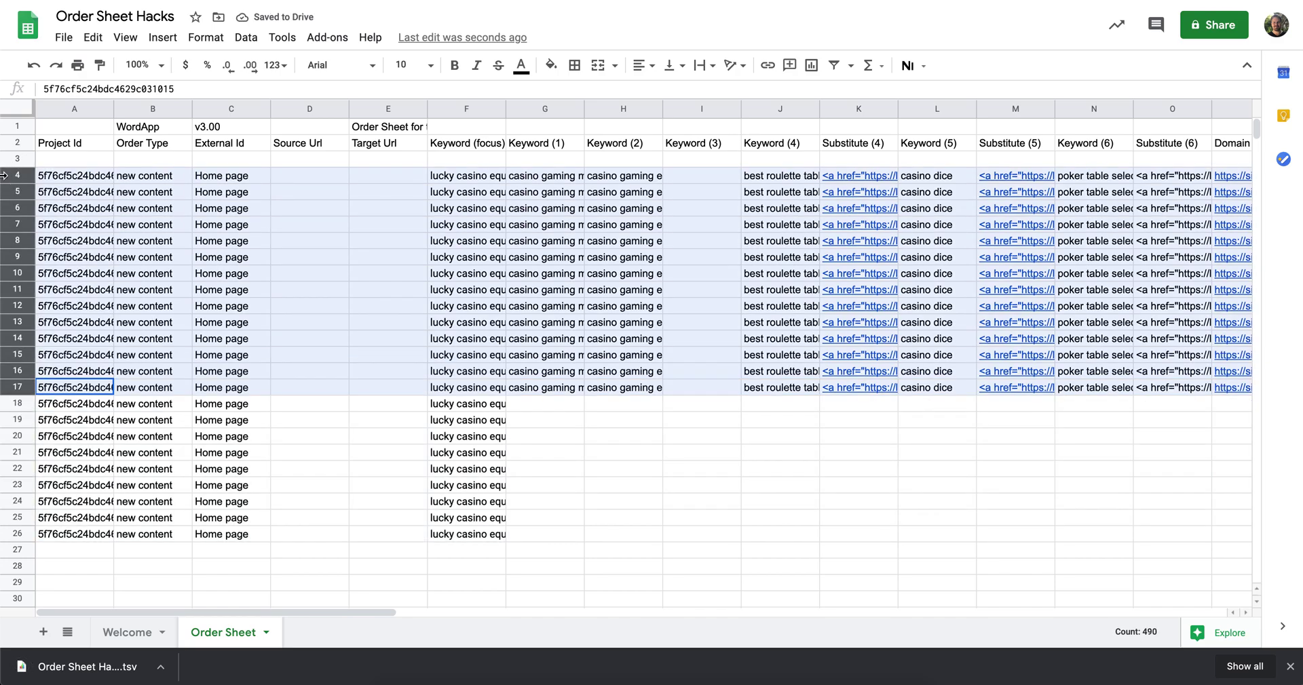
click(551, 64)
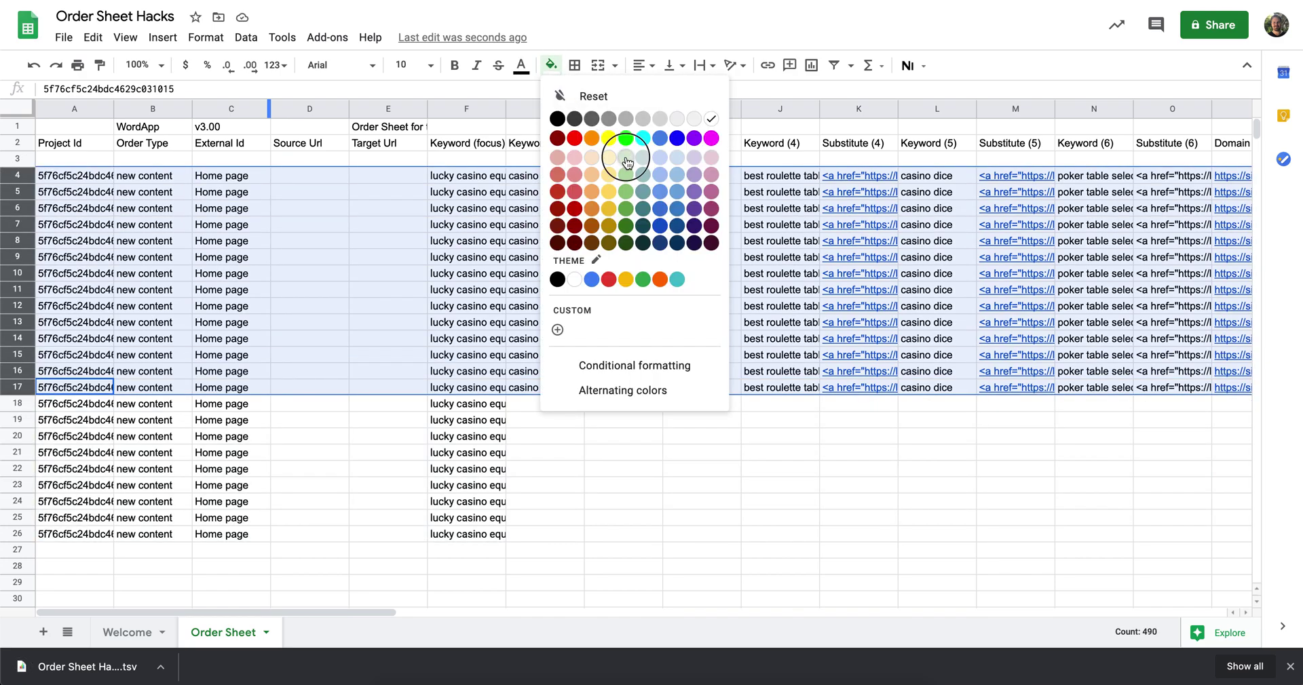
click(626, 160)
click(351, 372)
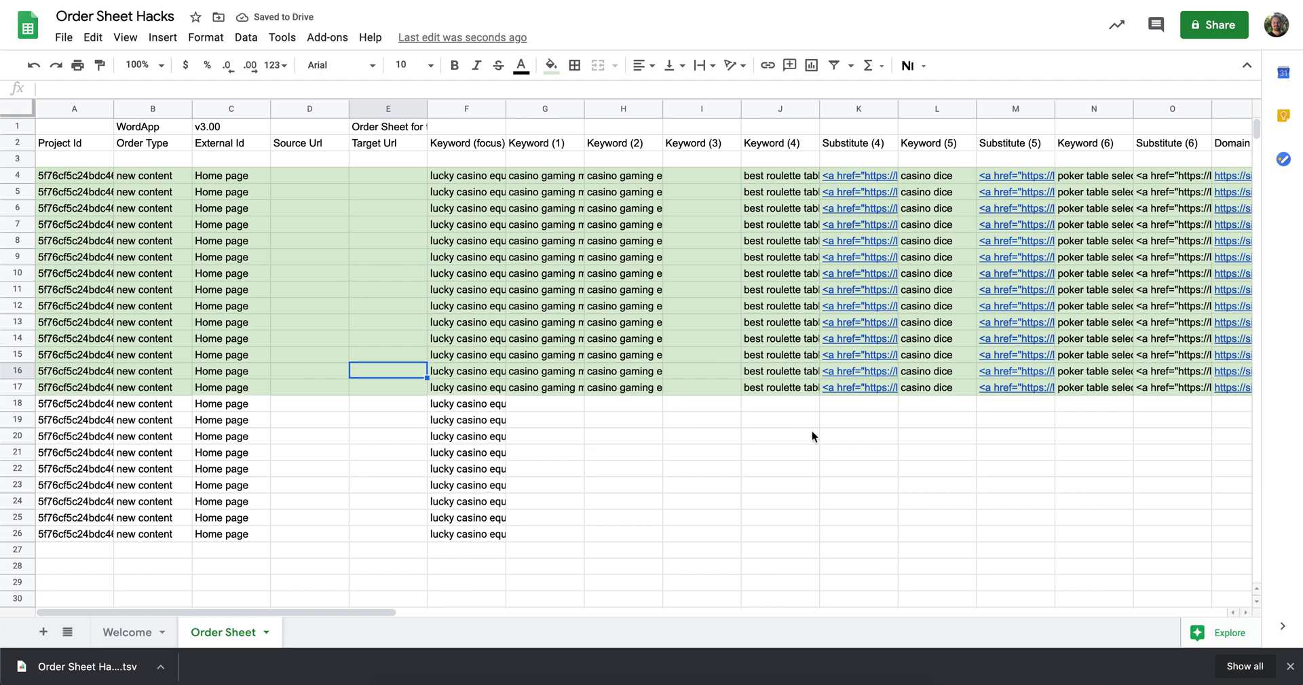
drag(532, 421, 534, 526)
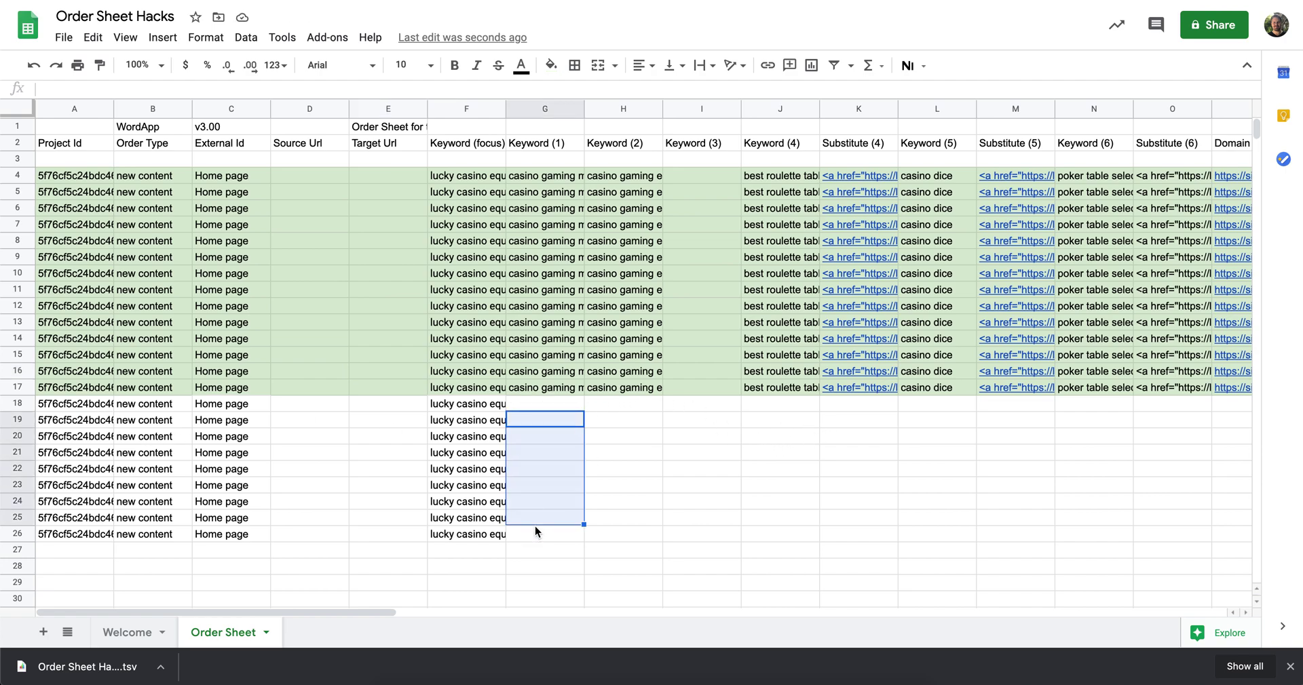
Delete the green rows 4 to 17 so that only the second batch of orders remains.
drag(16, 390, 16, 175)
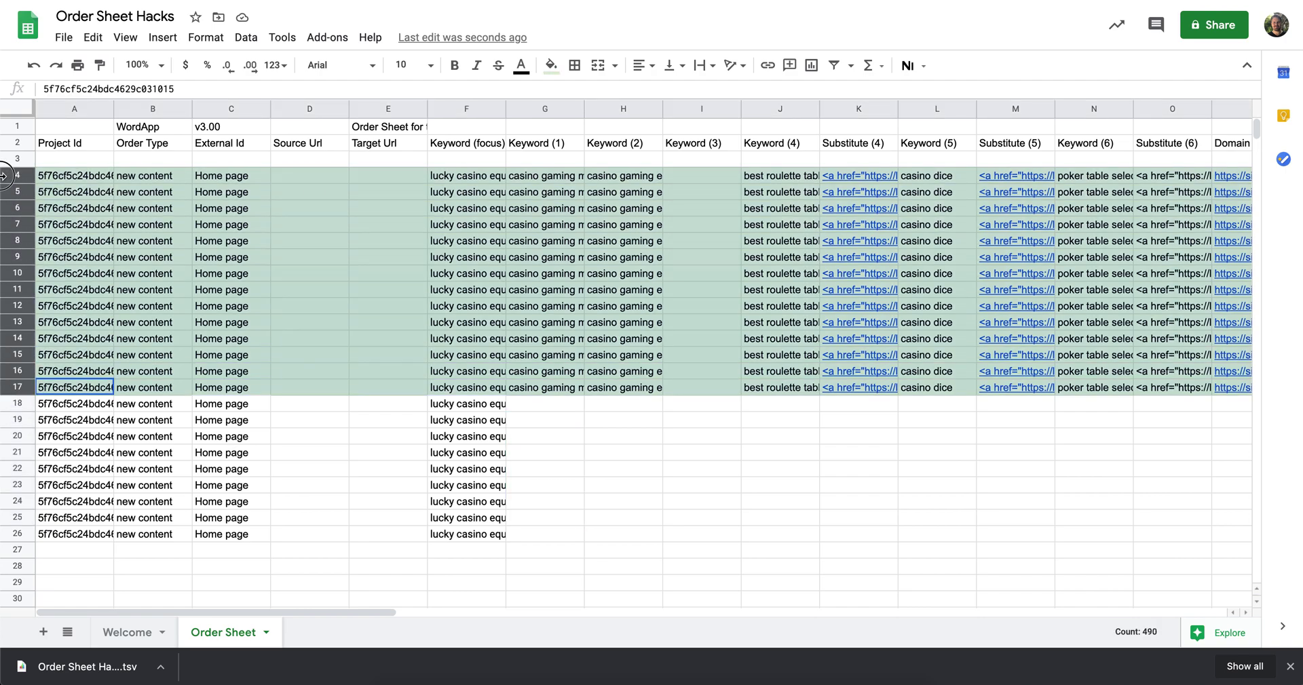
right_click(17, 175)
click(62, 280)
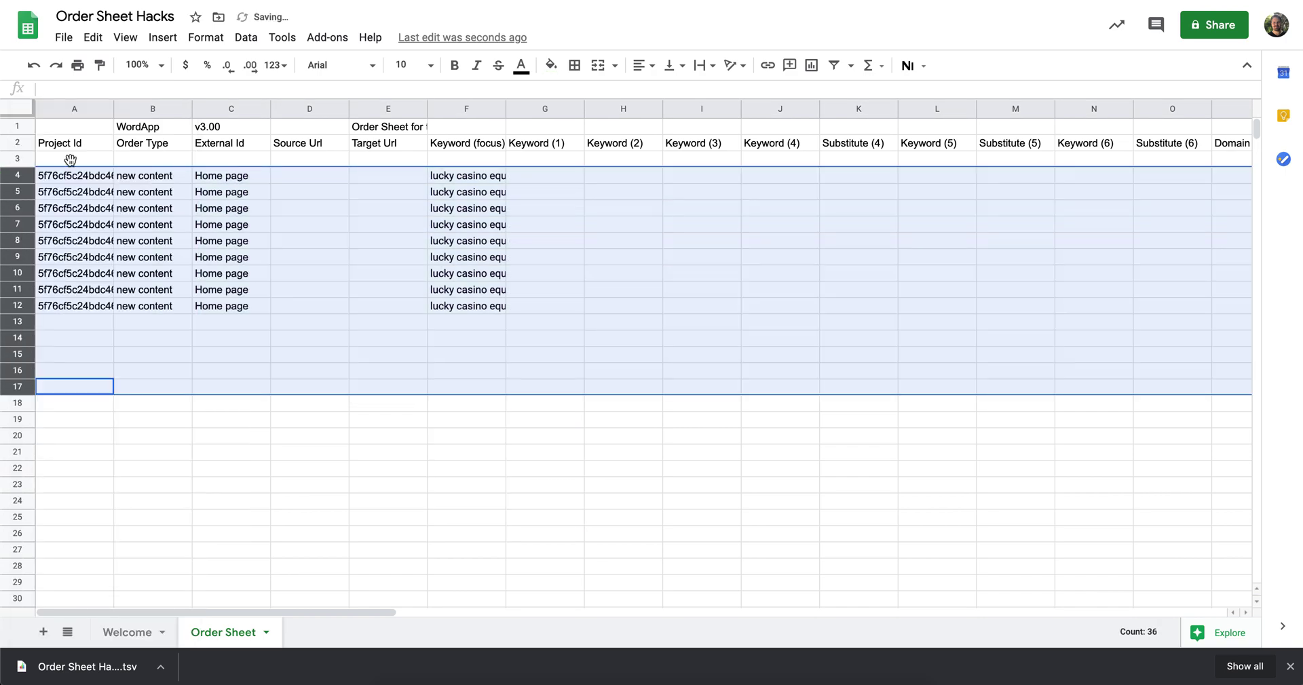
Download the second batch as tab-separated values, and undo the deletion of the green rows.
click(64, 37)
mouse_move(129, 241)
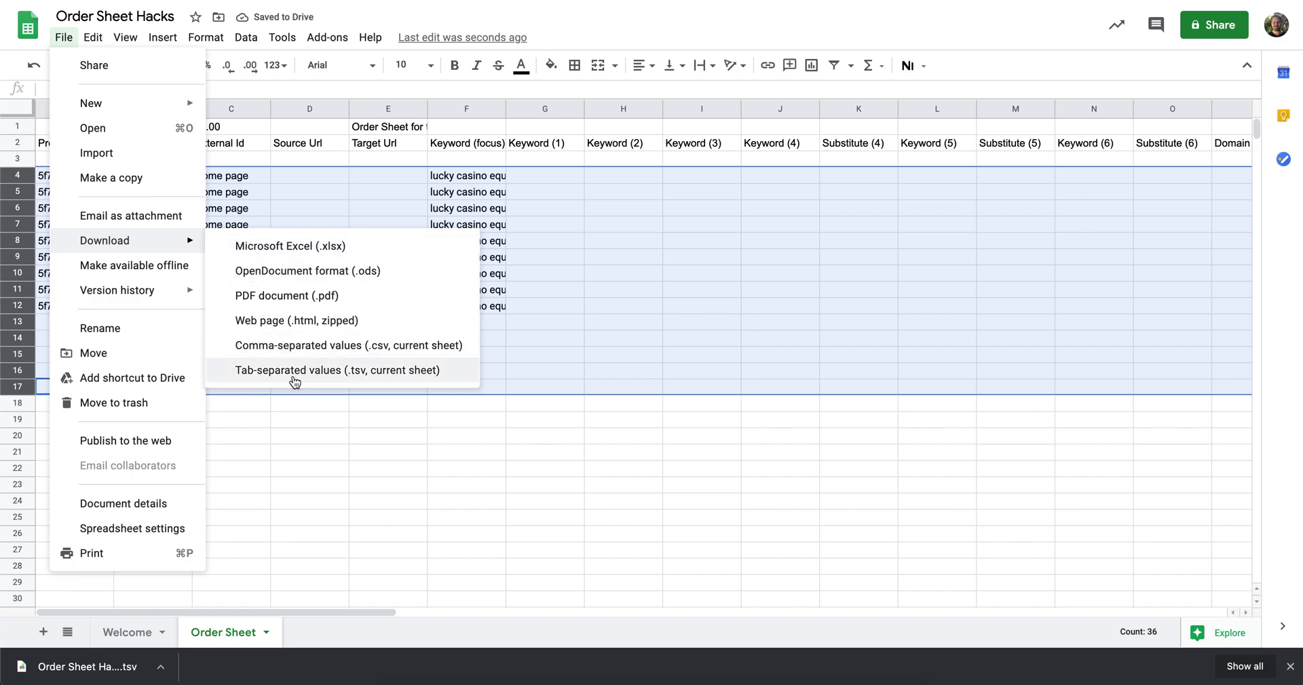
click(447, 375)
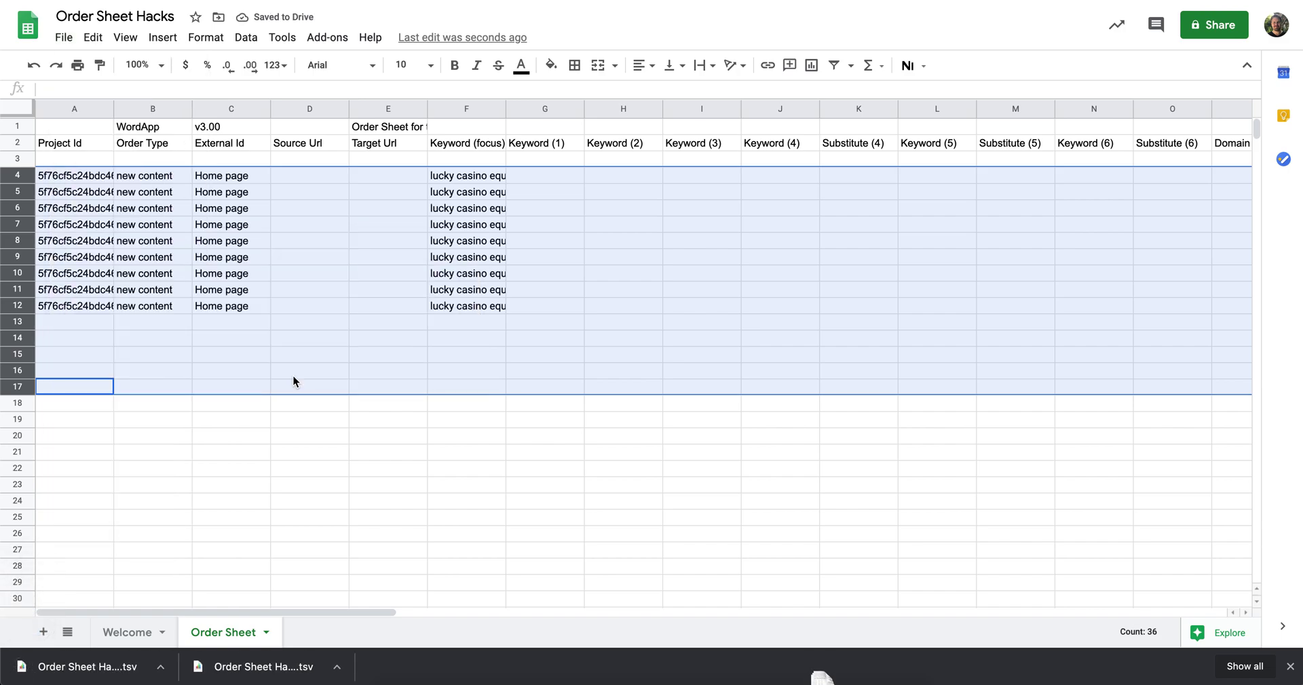
key(super+z)
click(239, 420)
Fill rows 18 to 26 with the same light green to mark the second batch as downloaded.
drag(18, 403, 23, 534)
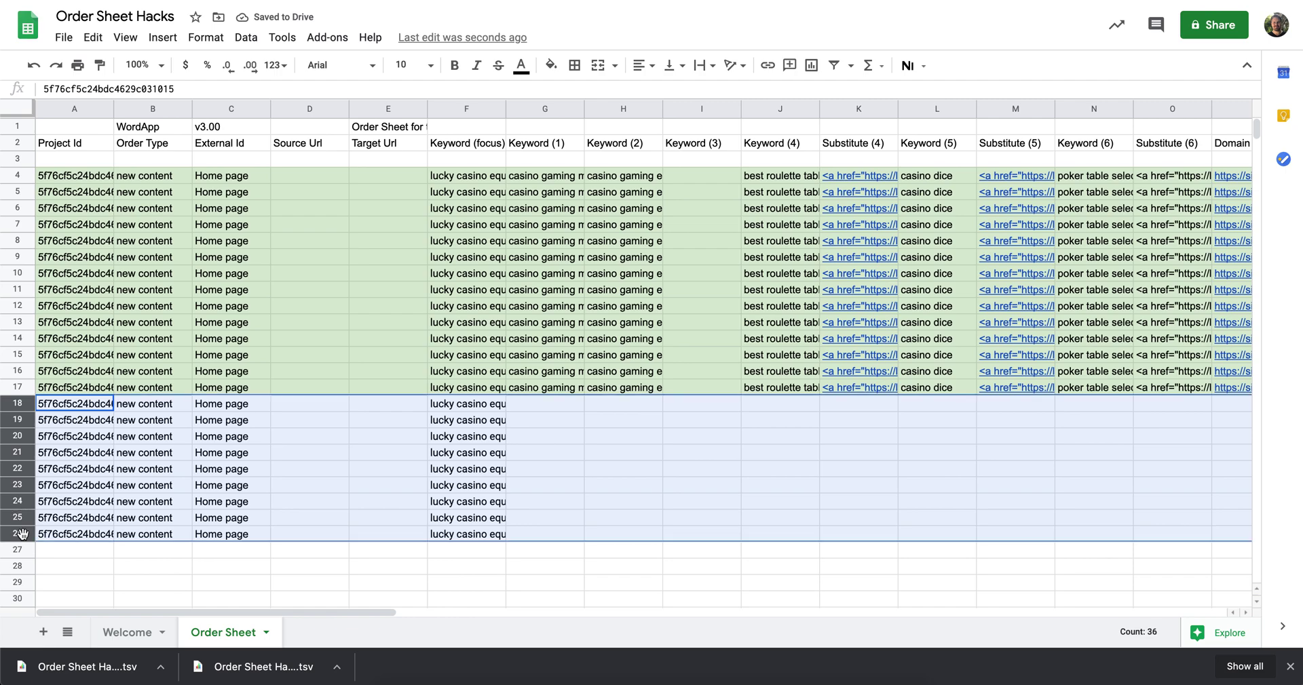
click(551, 65)
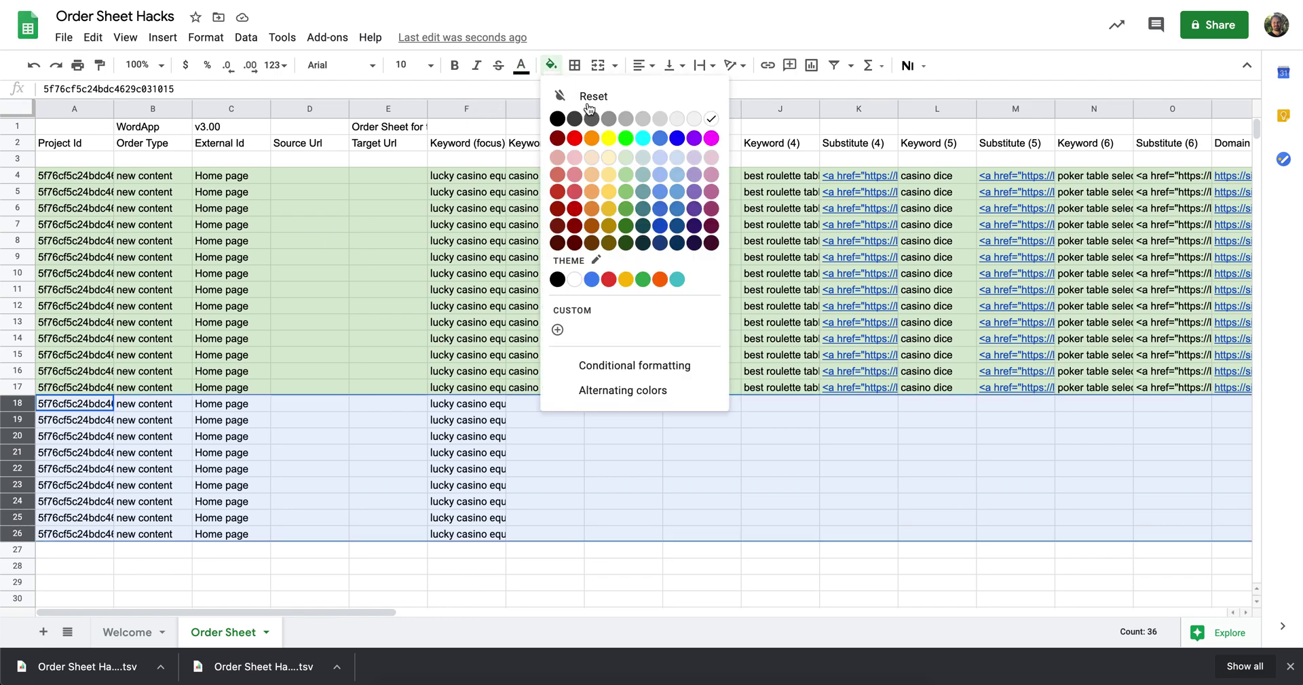
click(625, 159)
click(355, 378)
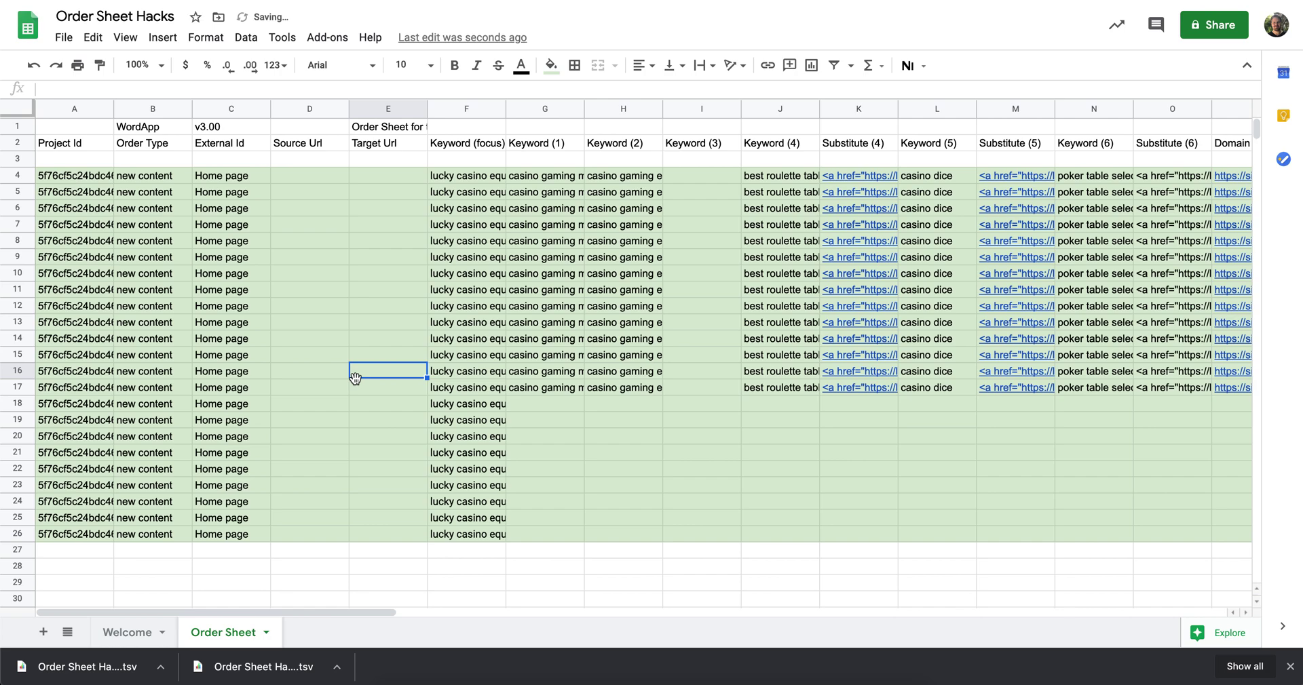